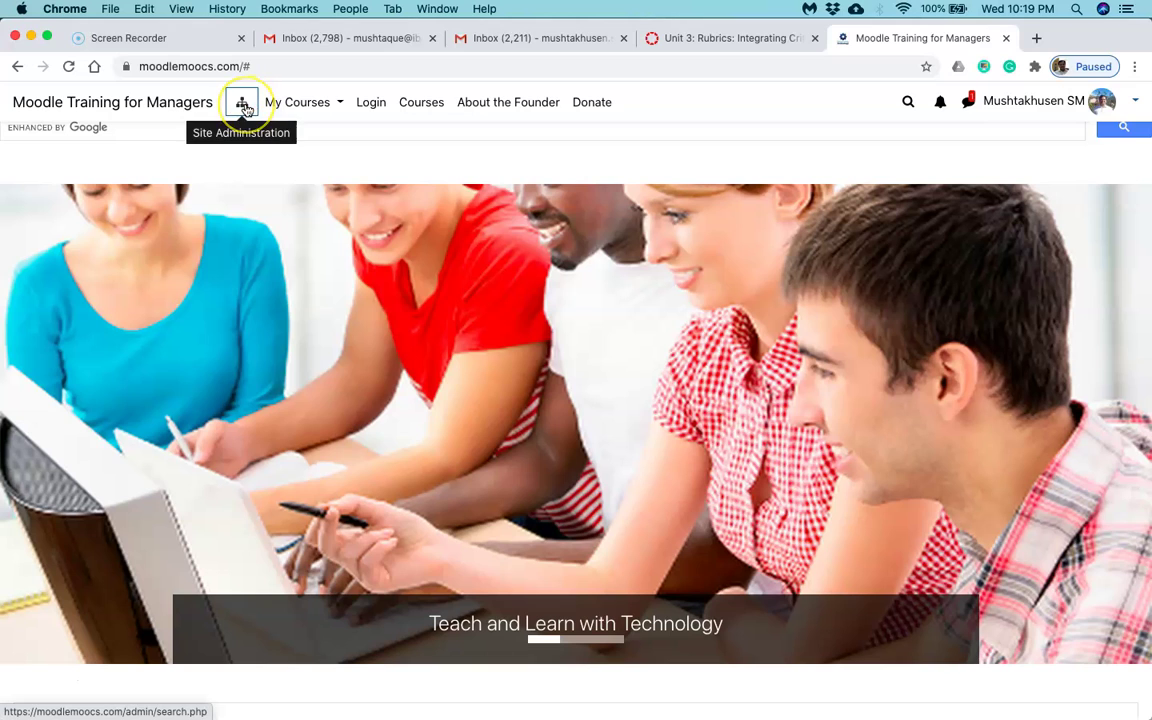
Open the site administration page, look over its categories and show the Grades section
{"action": "left_click", "coordinate": [245, 107]}
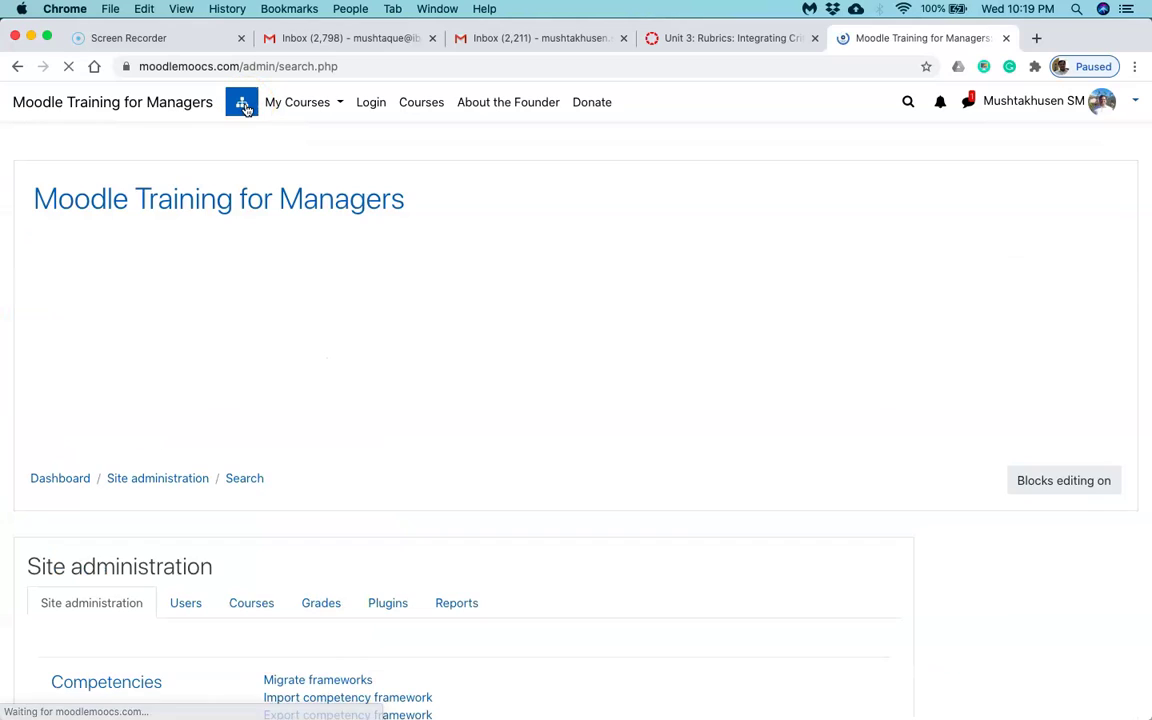
{"action": "scroll", "coordinate": [593, 399], "scroll_direction": "down", "scroll_amount": 3}
{"action": "scroll", "coordinate": [593, 399], "scroll_direction": "down", "scroll_amount": 1}
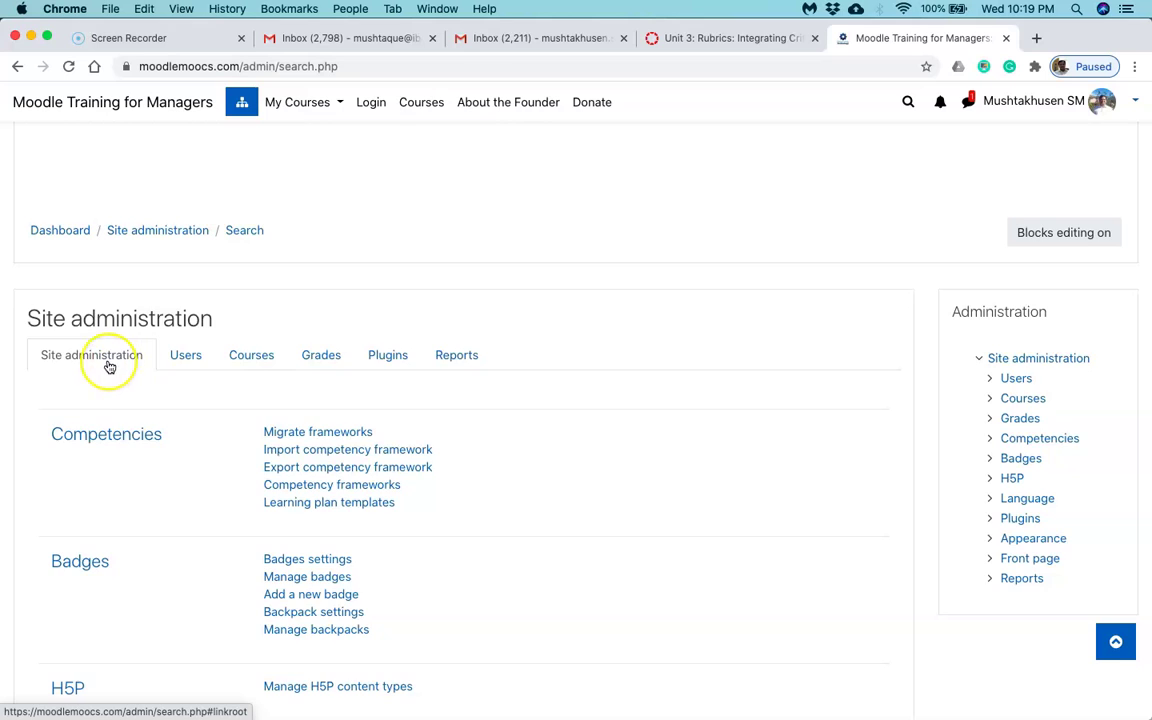
{"action": "scroll", "coordinate": [110, 366], "scroll_direction": "down", "scroll_amount": 1}
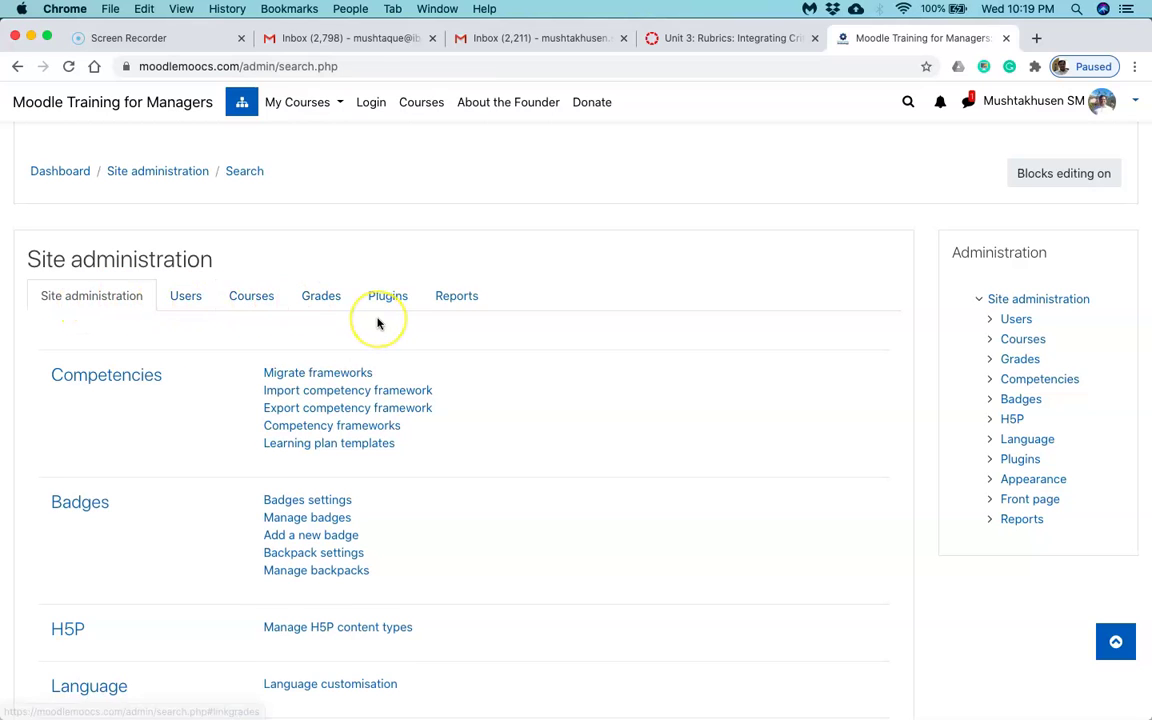
{"action": "scroll", "coordinate": [378, 321], "scroll_direction": "down", "scroll_amount": 1}
{"action": "scroll", "coordinate": [378, 321], "scroll_direction": "down", "scroll_amount": 1}
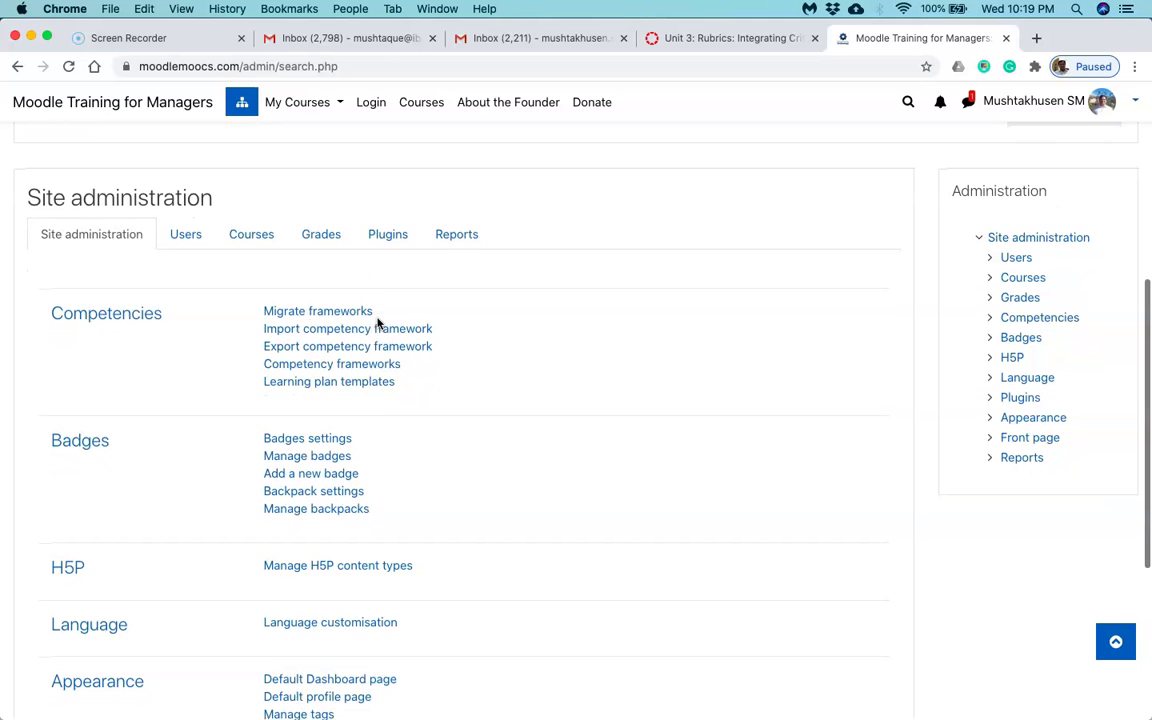
{"action": "left_click", "coordinate": [329, 241]}
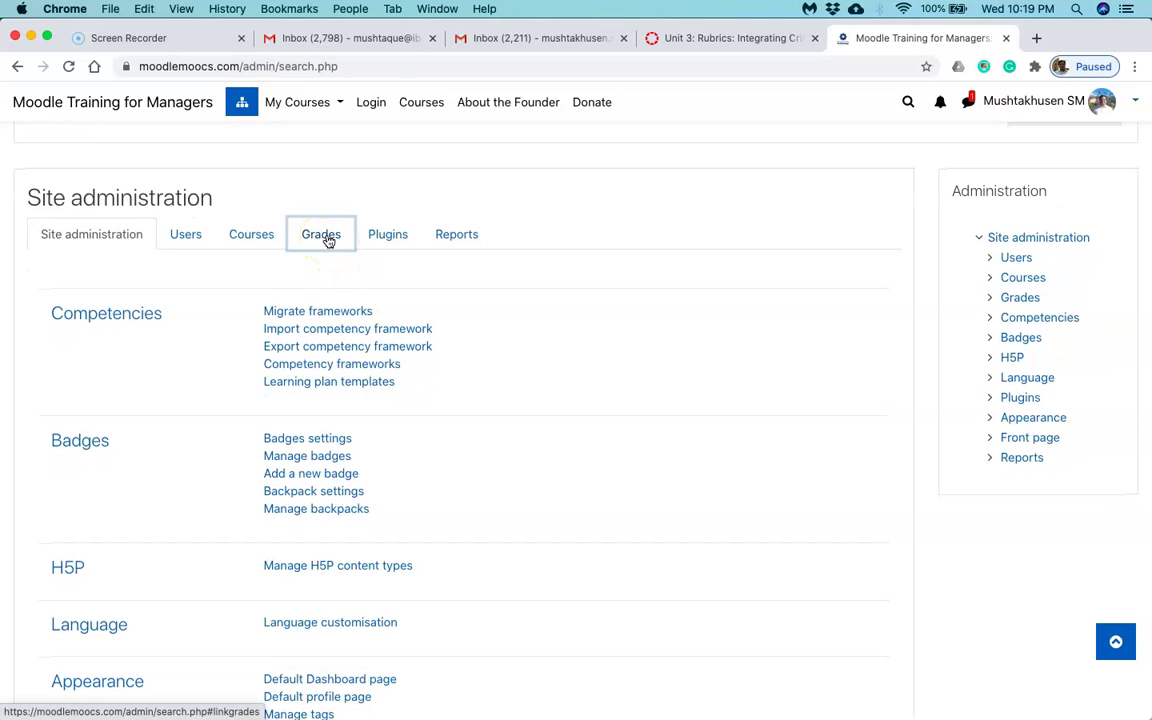
{"action": "scroll", "coordinate": [507, 330], "scroll_direction": "down", "scroll_amount": 1}
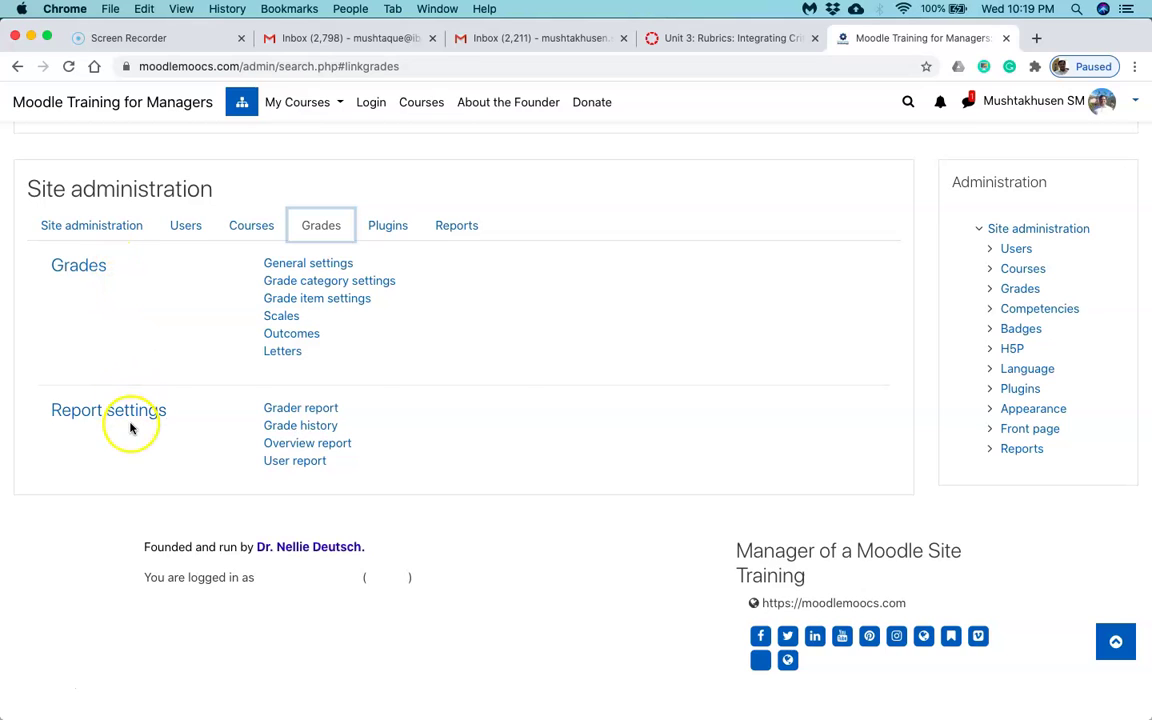
Open the general settings for grades and review the graded roles
{"action": "left_click", "coordinate": [343, 264]}
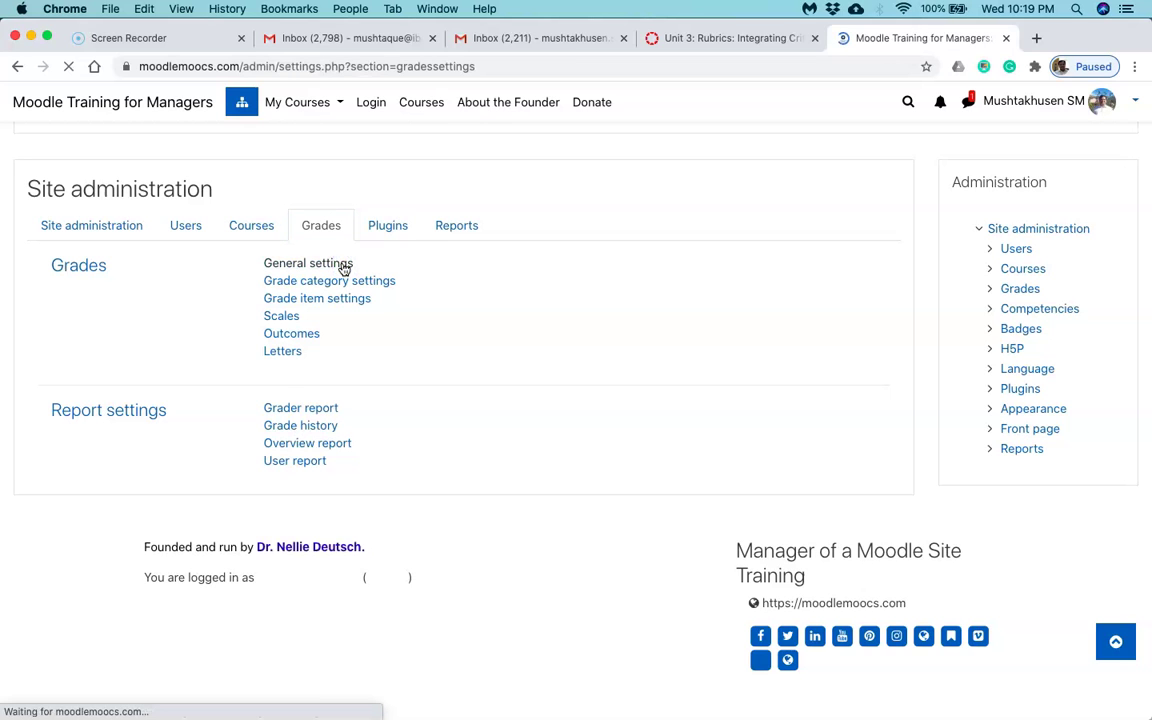
{"action": "scroll", "coordinate": [528, 369], "scroll_direction": "down", "scroll_amount": 8}
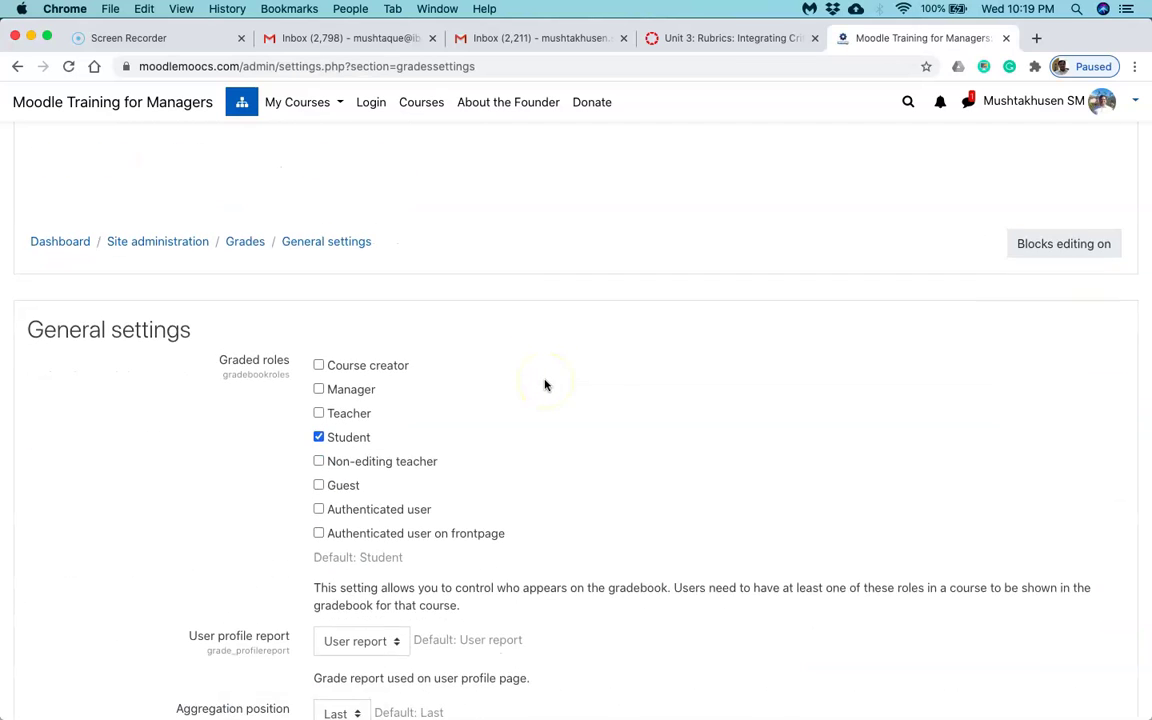
{"action": "scroll", "coordinate": [545, 385], "scroll_direction": "down", "scroll_amount": 2}
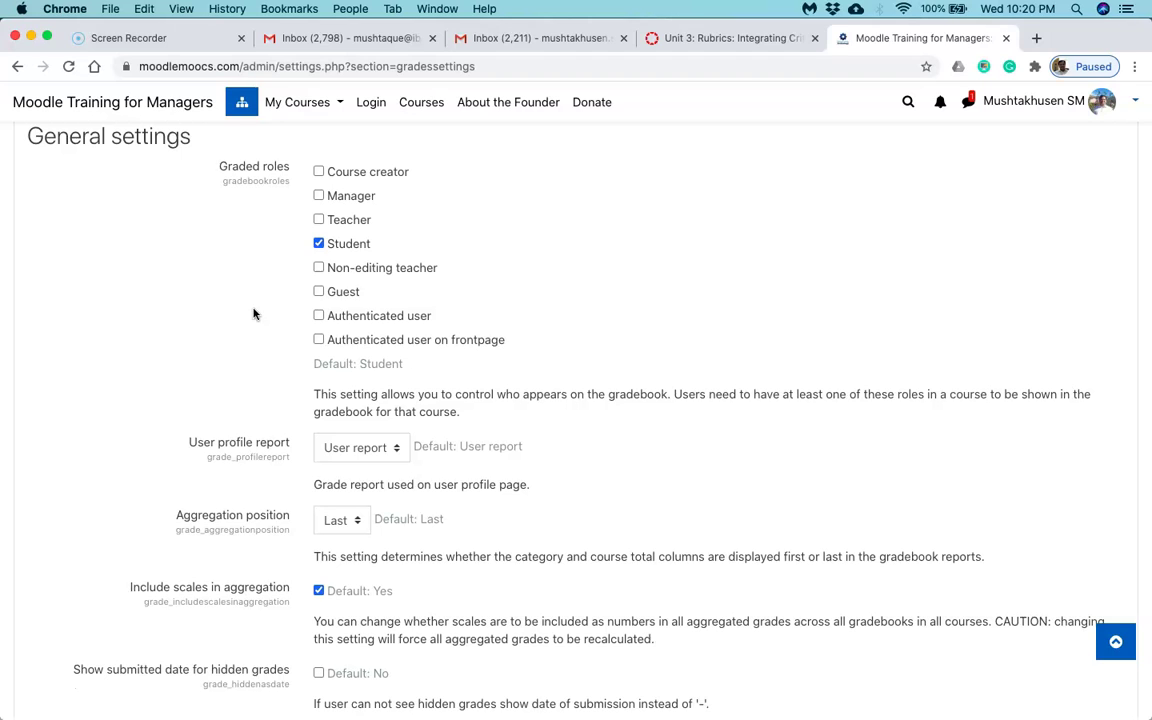
{"action": "scroll", "coordinate": [253, 314], "scroll_direction": "down", "scroll_amount": 1}
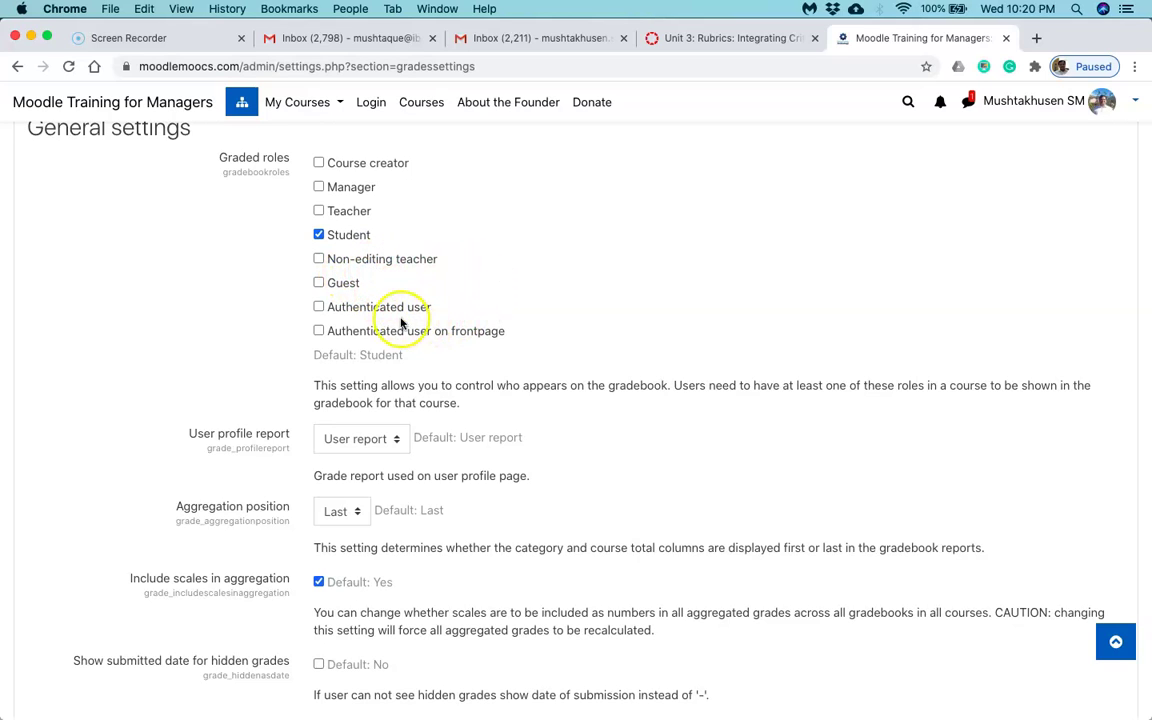
{"action": "scroll", "coordinate": [514, 345], "scroll_direction": "down", "scroll_amount": 1}
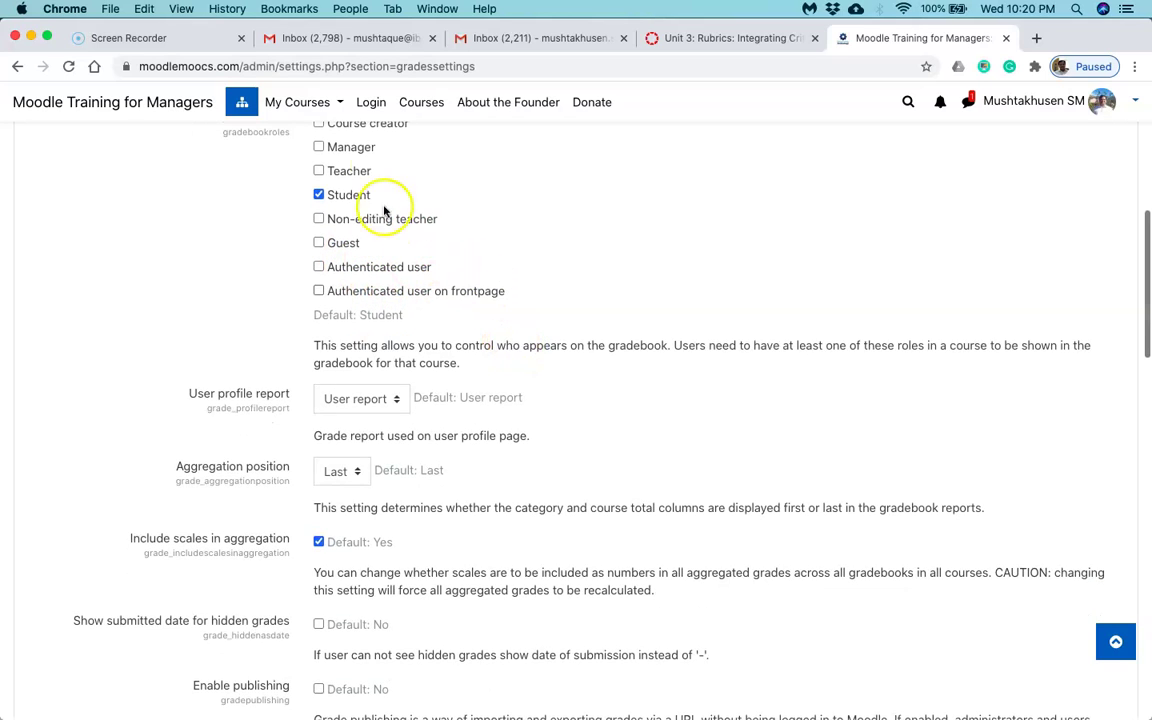
{"action": "scroll", "coordinate": [458, 326], "scroll_direction": "down", "scroll_amount": 2}
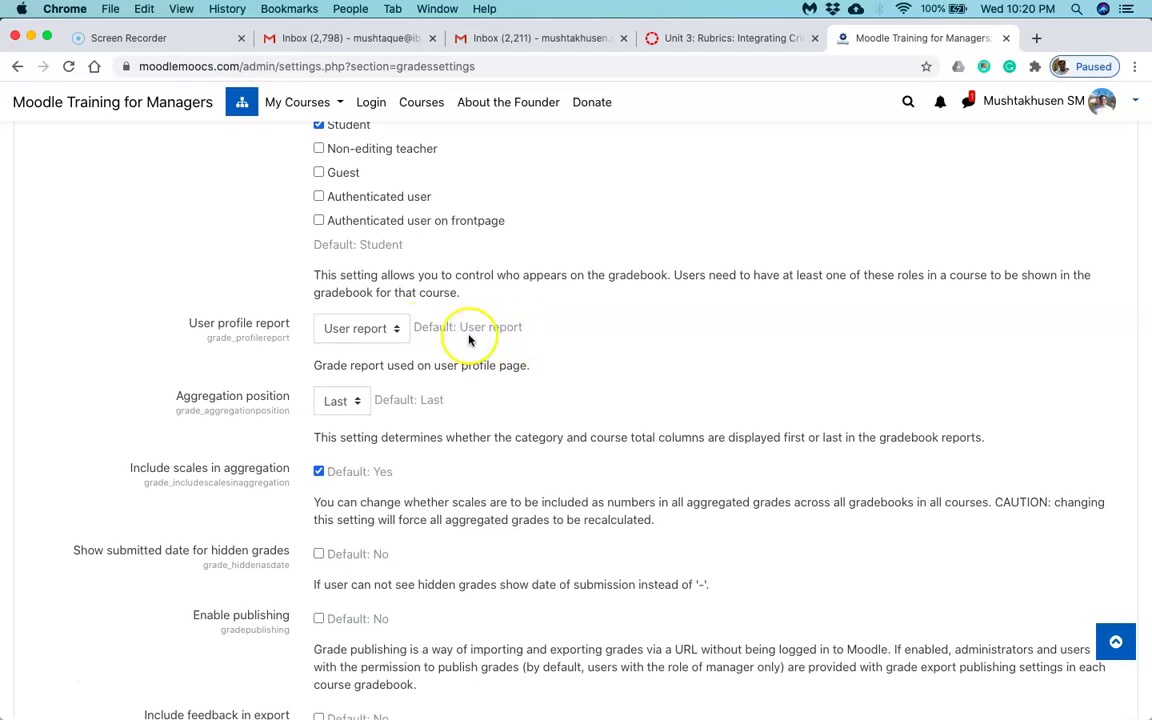
Check the available choices for the user profile report and the aggregation position
{"action": "left_click", "coordinate": [392, 329]}
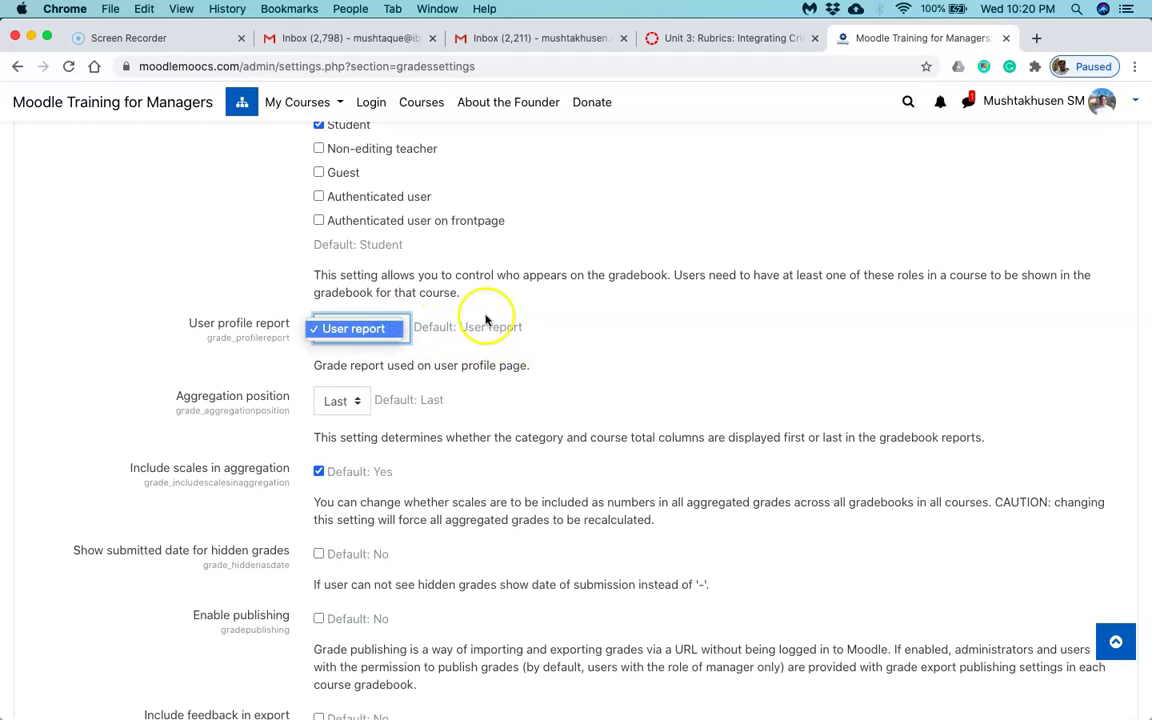
{"action": "left_click", "coordinate": [698, 323]}
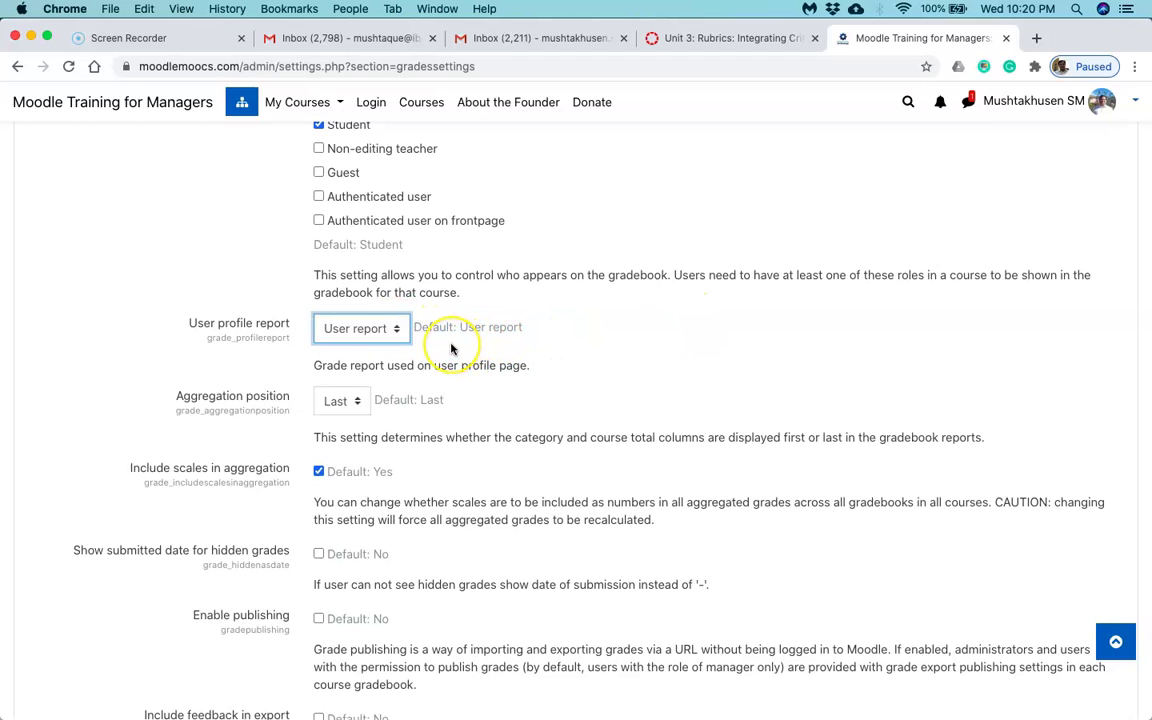
{"action": "scroll", "coordinate": [451, 348], "scroll_direction": "down", "scroll_amount": 2}
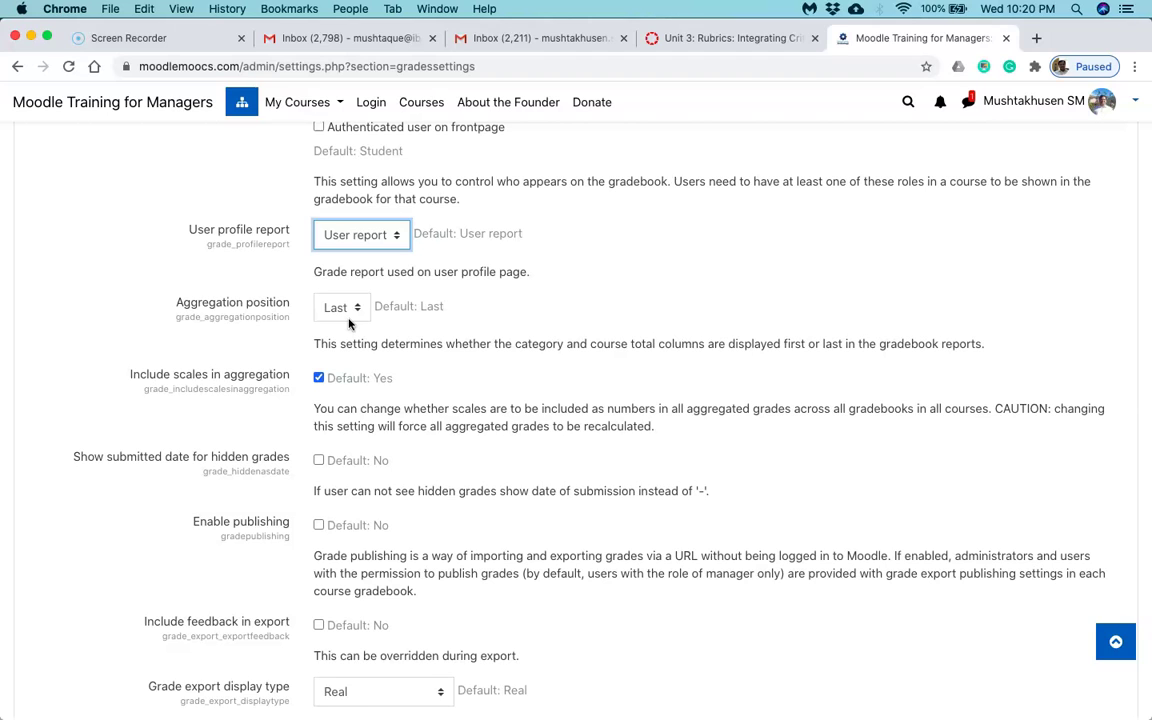
{"action": "scroll", "coordinate": [349, 323], "scroll_direction": "down", "scroll_amount": 1}
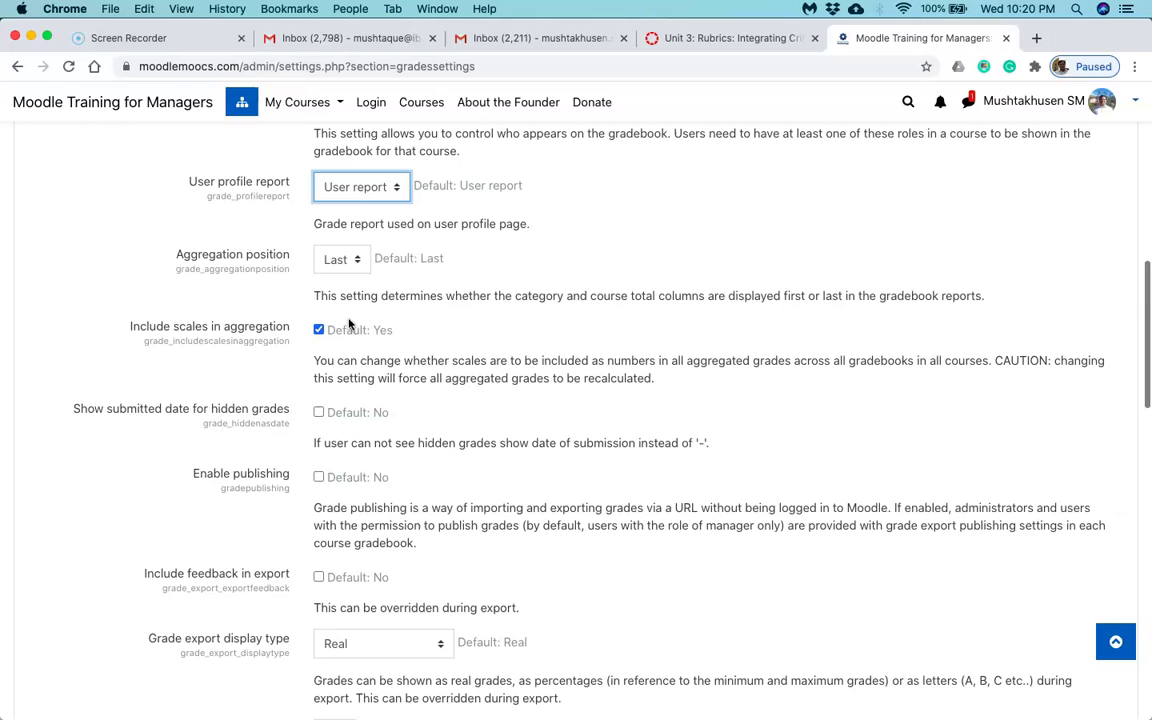
{"action": "left_click", "coordinate": [357, 262]}
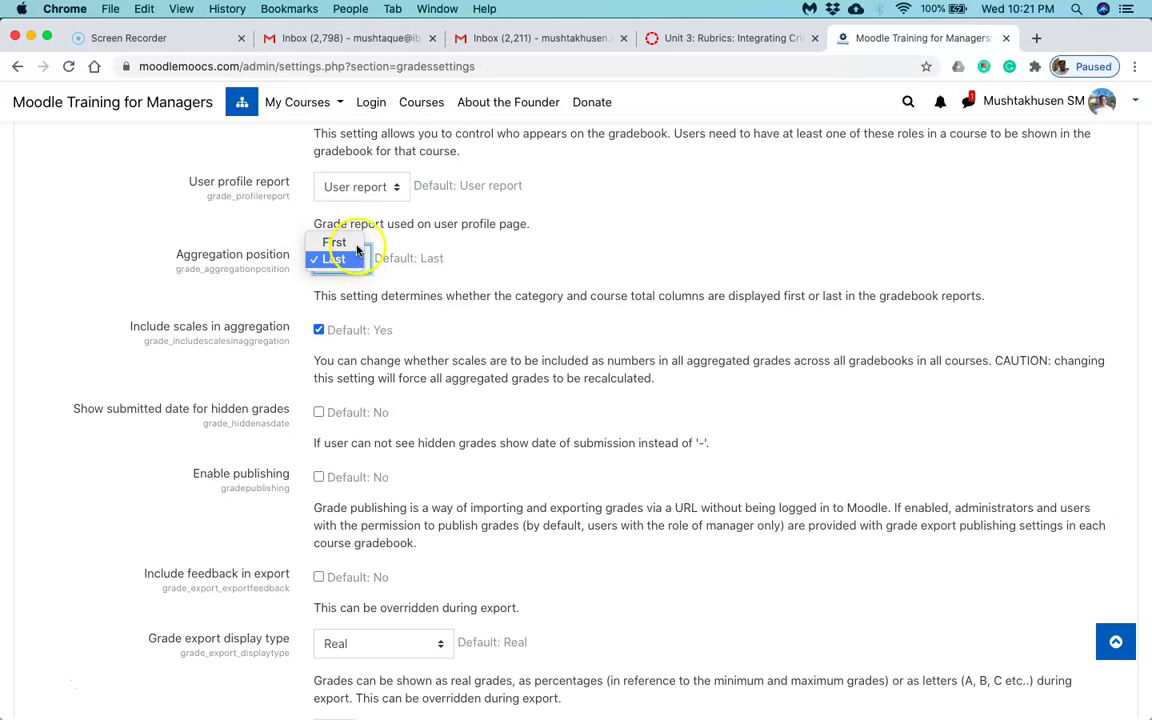
{"action": "left_click", "coordinate": [548, 265]}
Review the settings from scales in aggregation to feedback in export, and check the grade export display type options
{"action": "scroll", "coordinate": [485, 343], "scroll_direction": "down", "scroll_amount": 2}
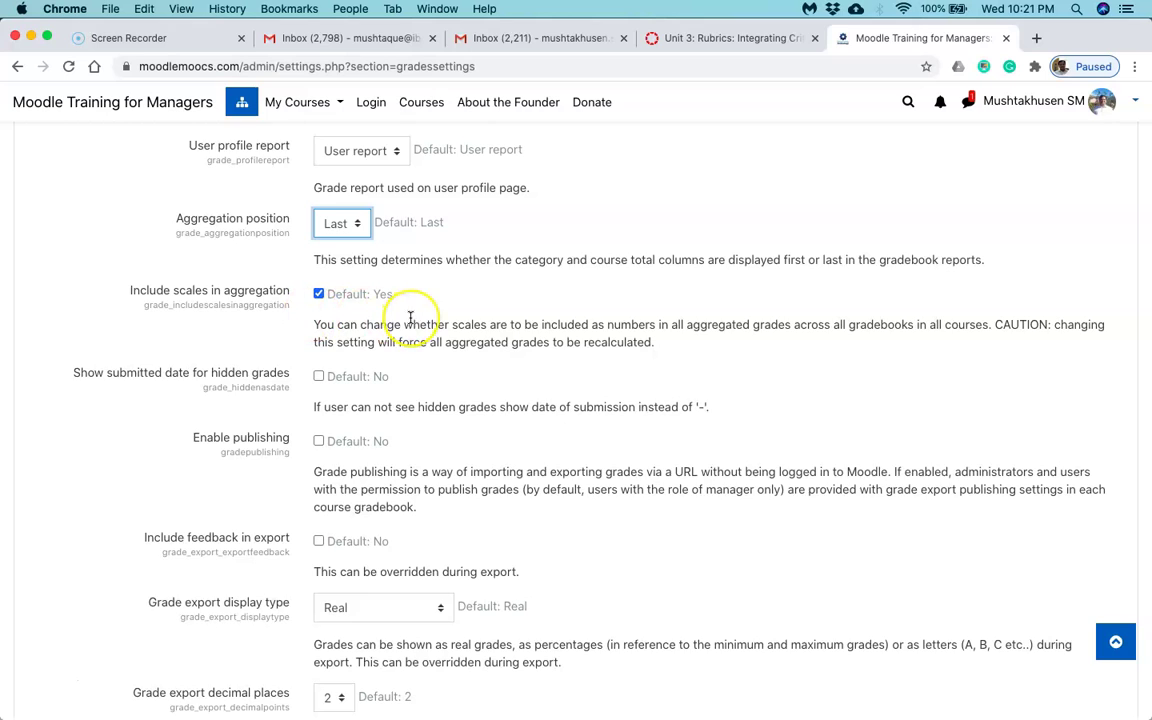
{"action": "scroll", "coordinate": [409, 317], "scroll_direction": "down", "scroll_amount": 3}
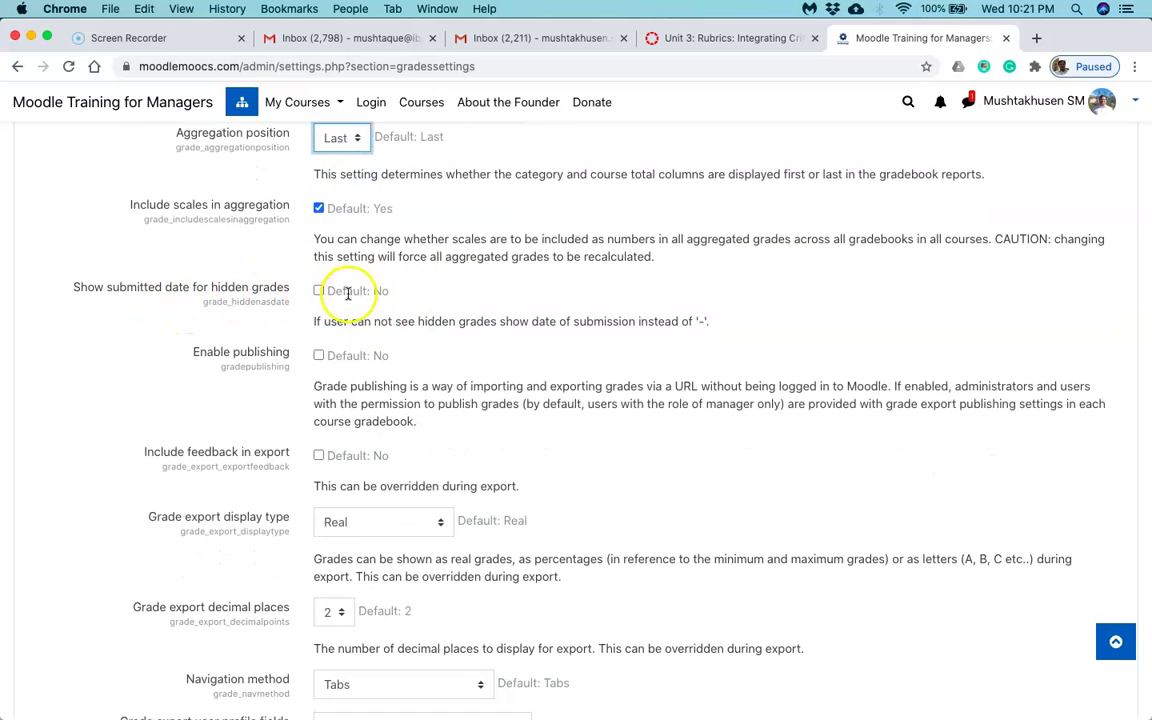
{"action": "scroll", "coordinate": [474, 305], "scroll_direction": "down", "scroll_amount": 3}
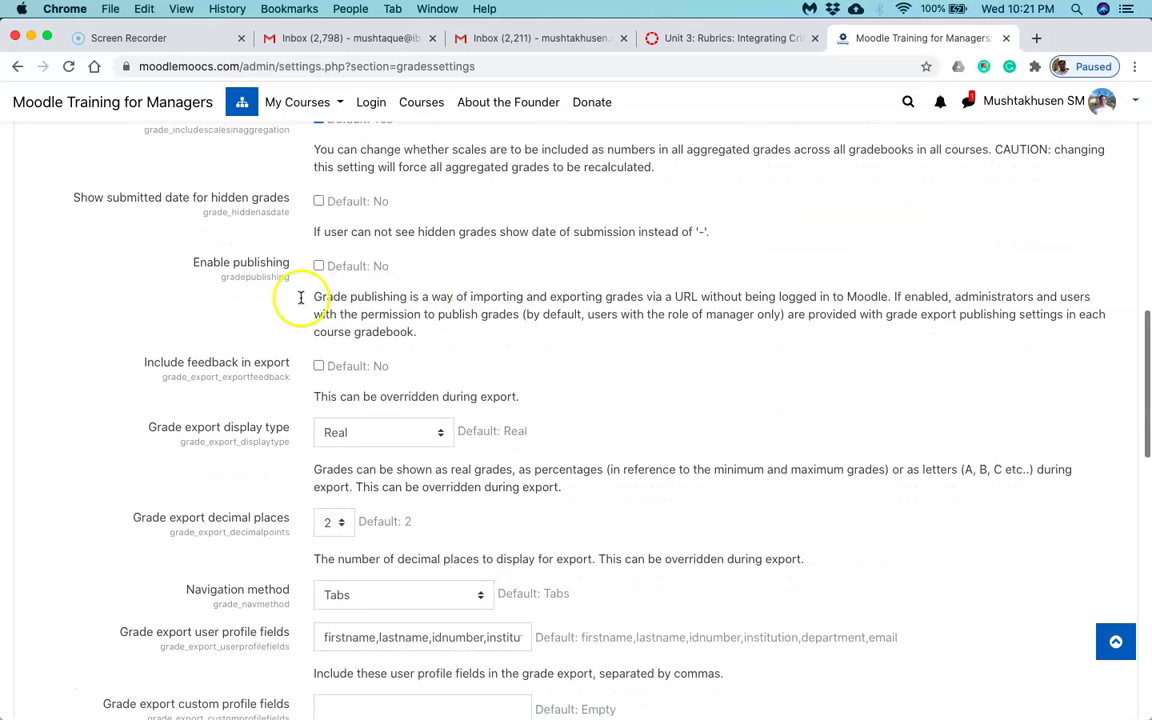
{"action": "scroll", "coordinate": [497, 285], "scroll_direction": "down", "scroll_amount": 2}
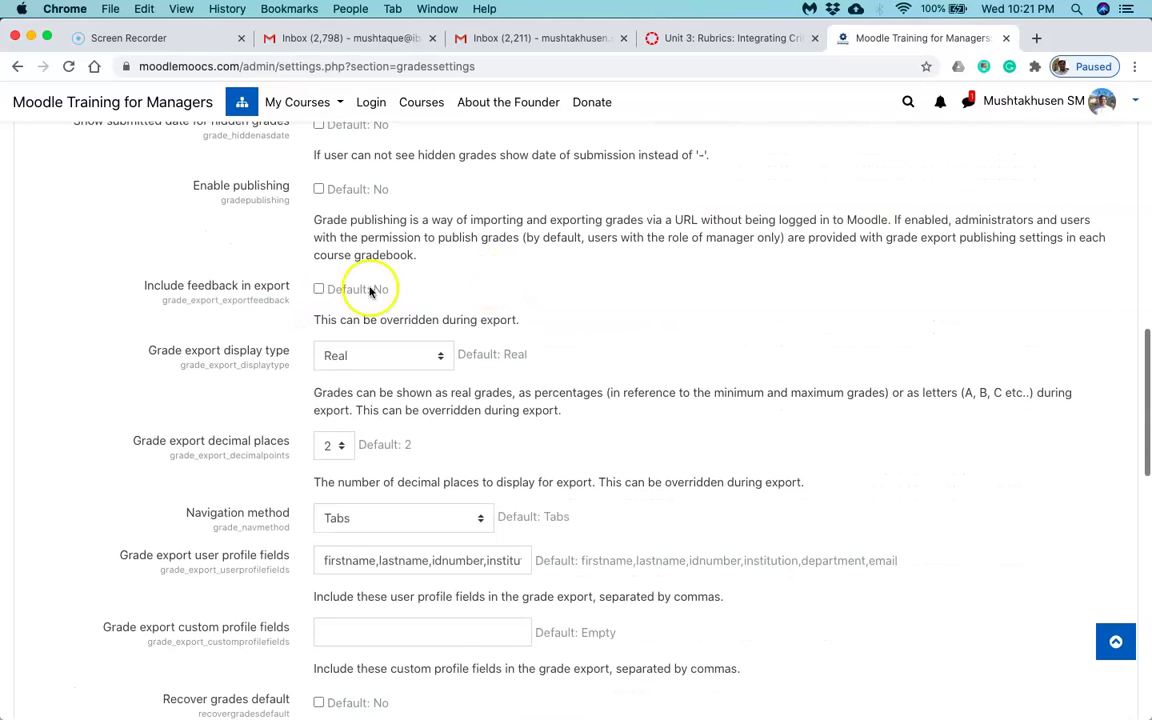
{"action": "scroll", "coordinate": [423, 300], "scroll_direction": "down", "scroll_amount": 2}
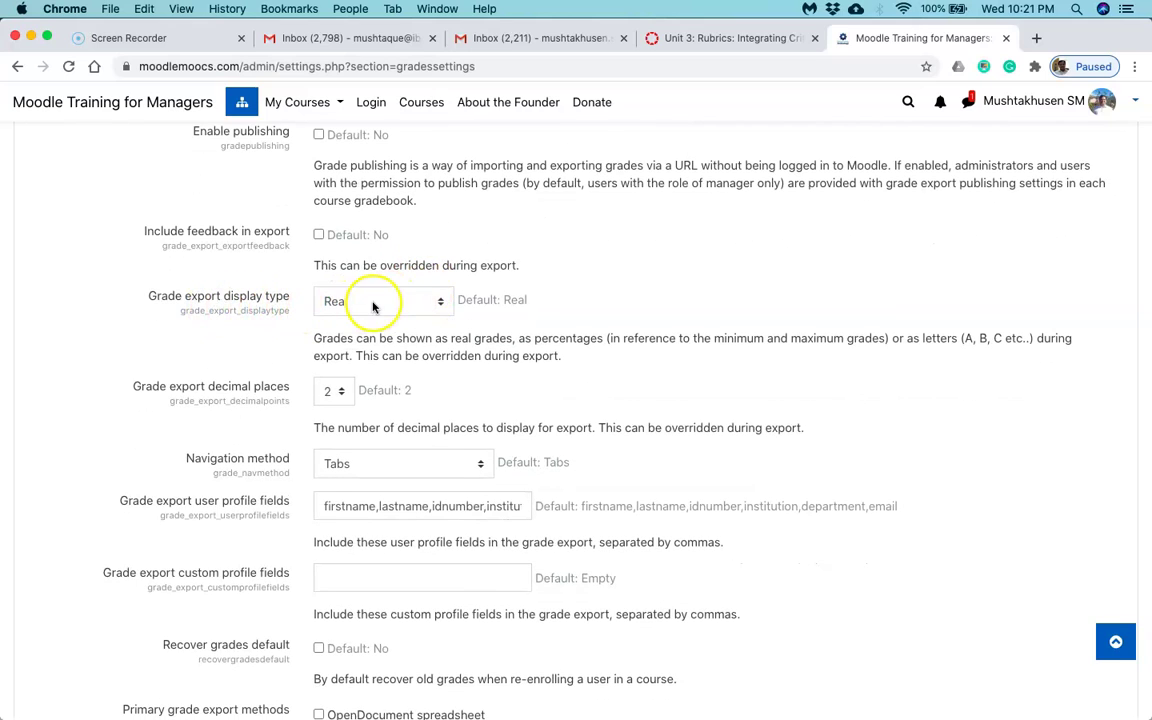
{"action": "left_click", "coordinate": [443, 304]}
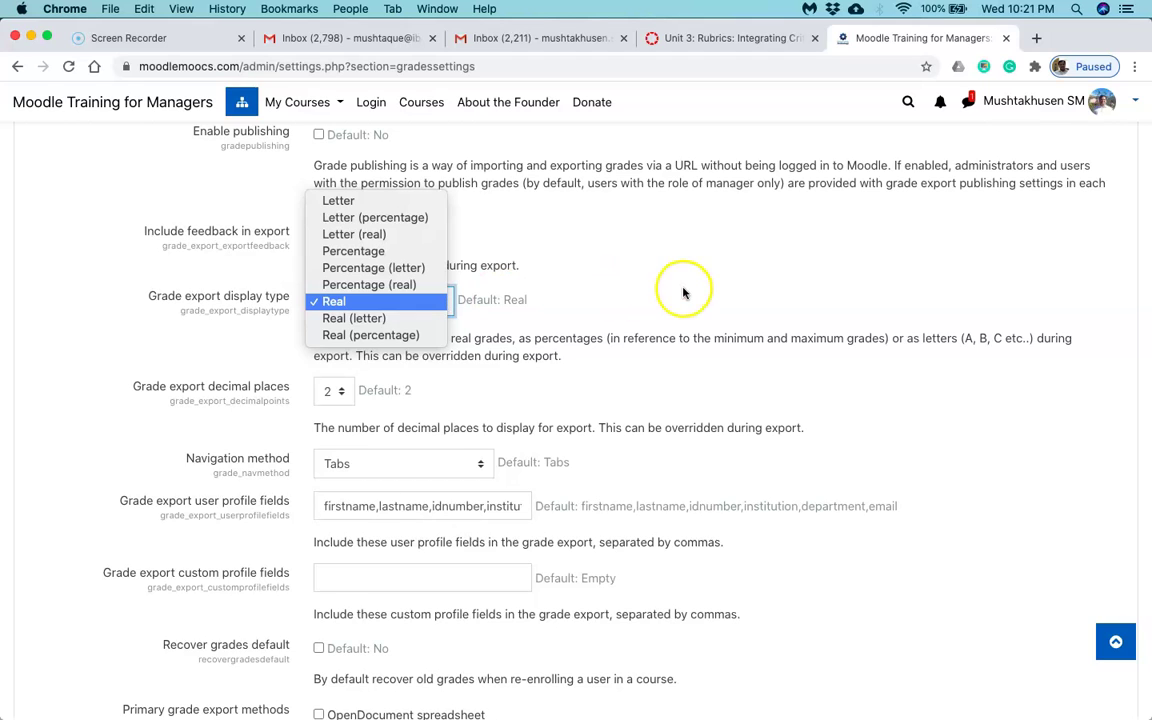
{"action": "left_click", "coordinate": [616, 260]}
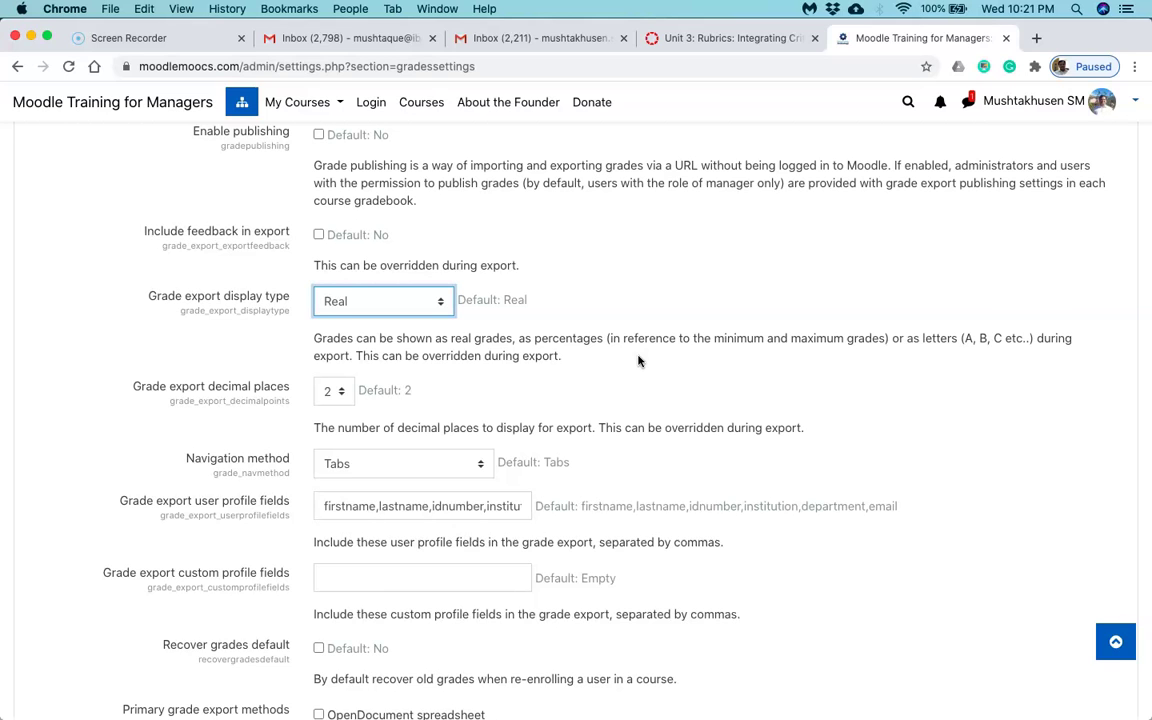
Examine the grade export decimal places, navigation method, and user and custom profile field settings
{"action": "scroll", "coordinate": [638, 361], "scroll_direction": "down", "scroll_amount": 2}
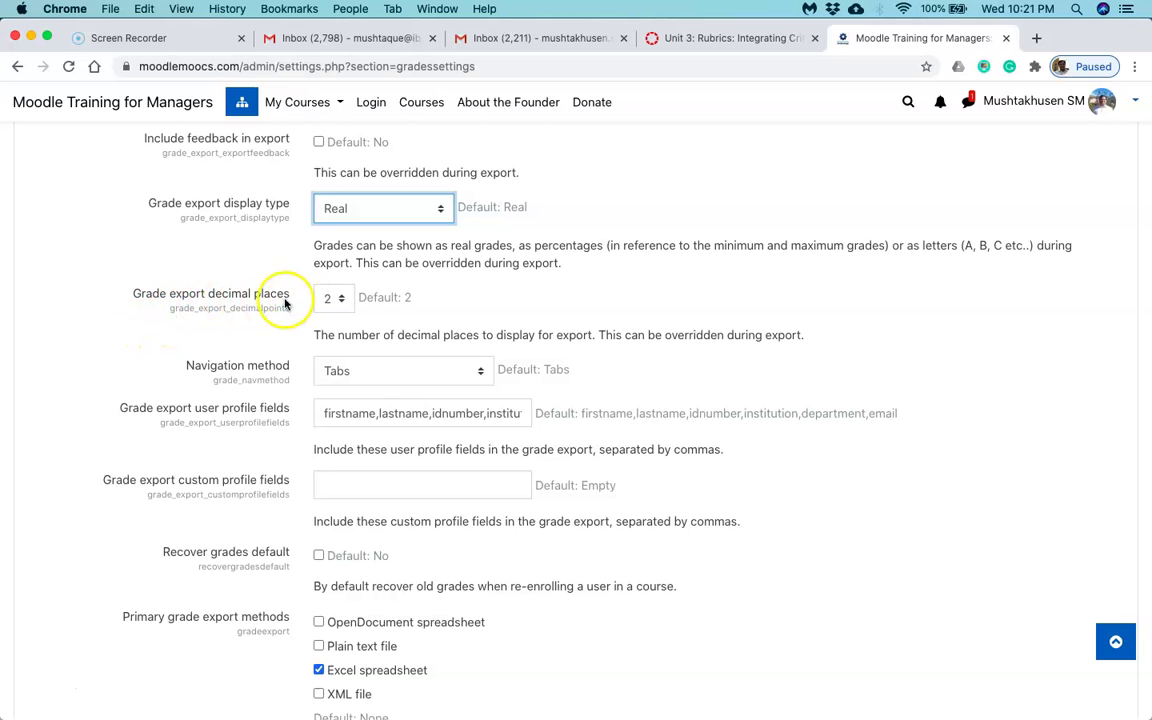
{"action": "scroll", "coordinate": [425, 305], "scroll_direction": "down", "scroll_amount": 1}
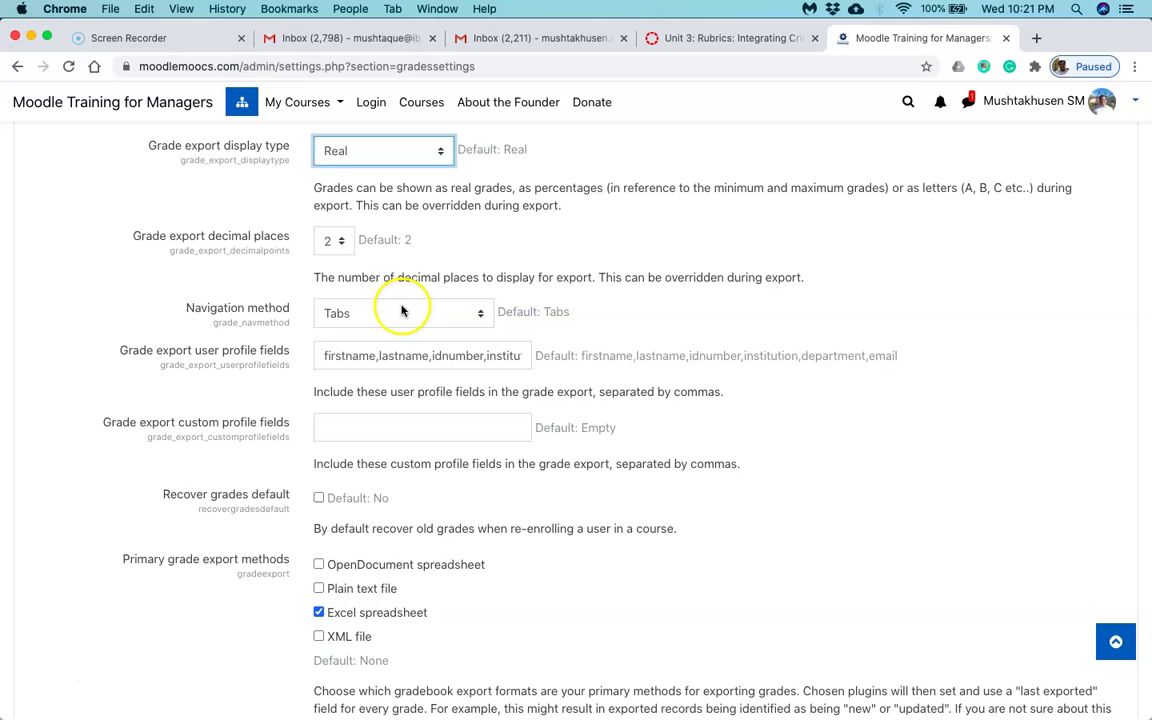
{"action": "scroll", "coordinate": [555, 327], "scroll_direction": "down", "scroll_amount": 1}
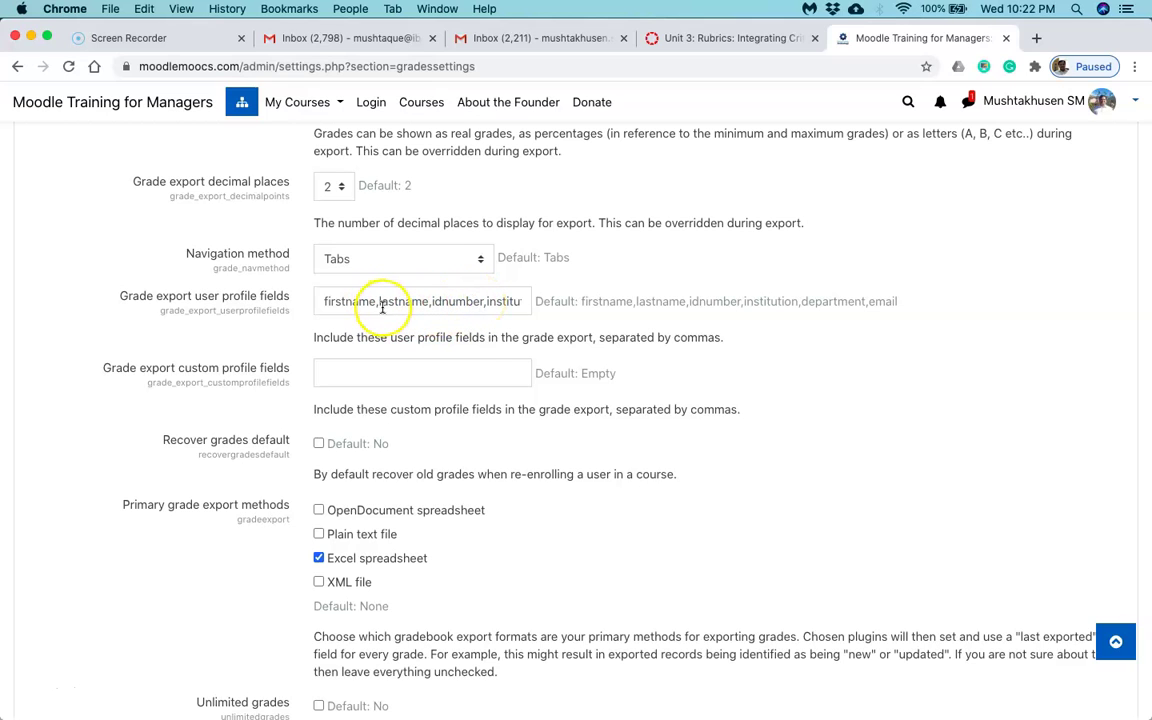
{"action": "scroll", "coordinate": [487, 329], "scroll_direction": "down", "scroll_amount": 3}
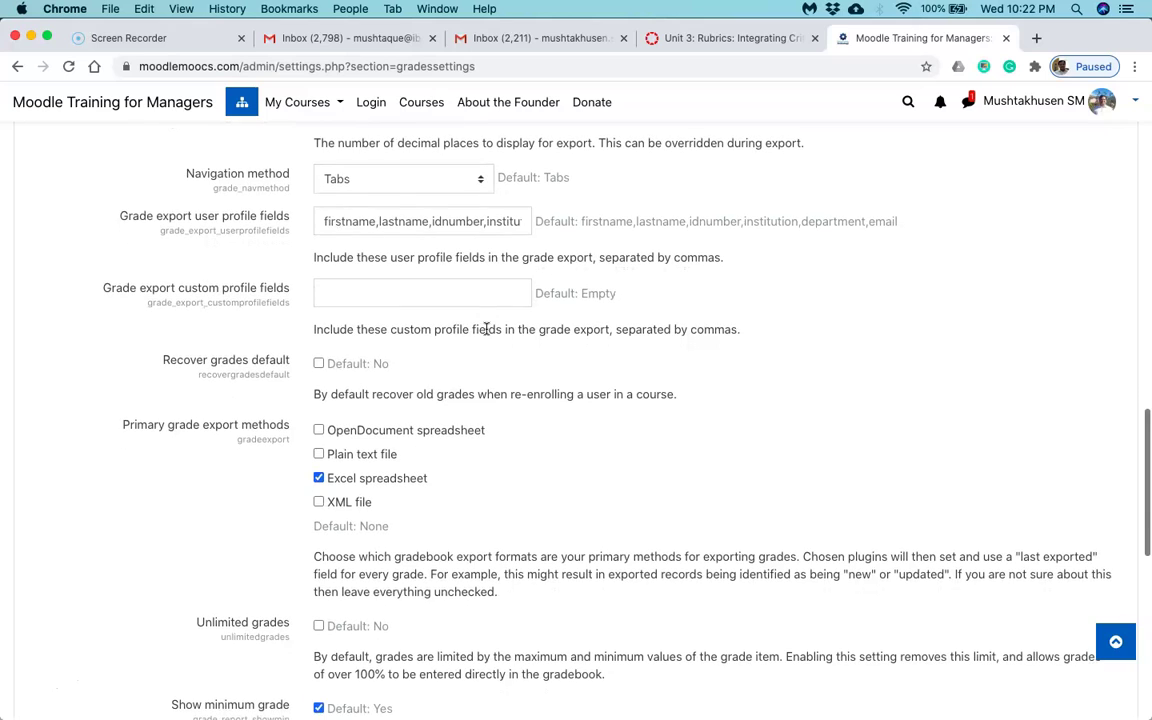
{"action": "scroll", "coordinate": [487, 329], "scroll_direction": "down", "scroll_amount": 1}
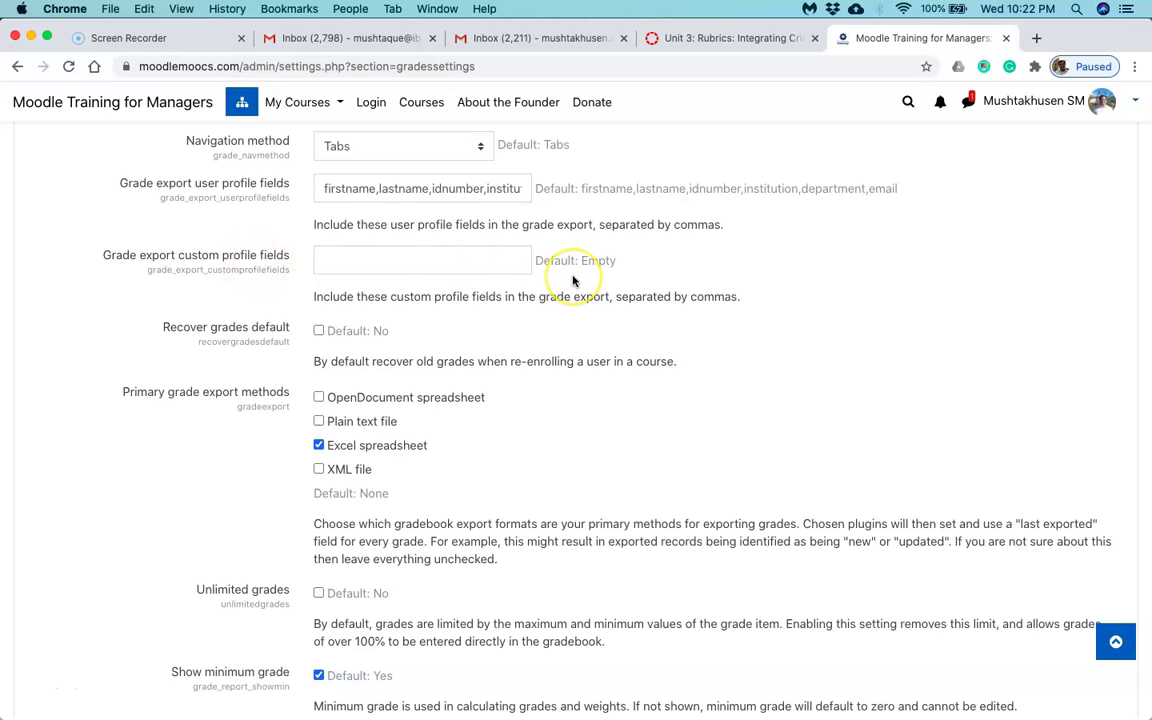
{"action": "scroll", "coordinate": [560, 268], "scroll_direction": "down", "scroll_amount": 1}
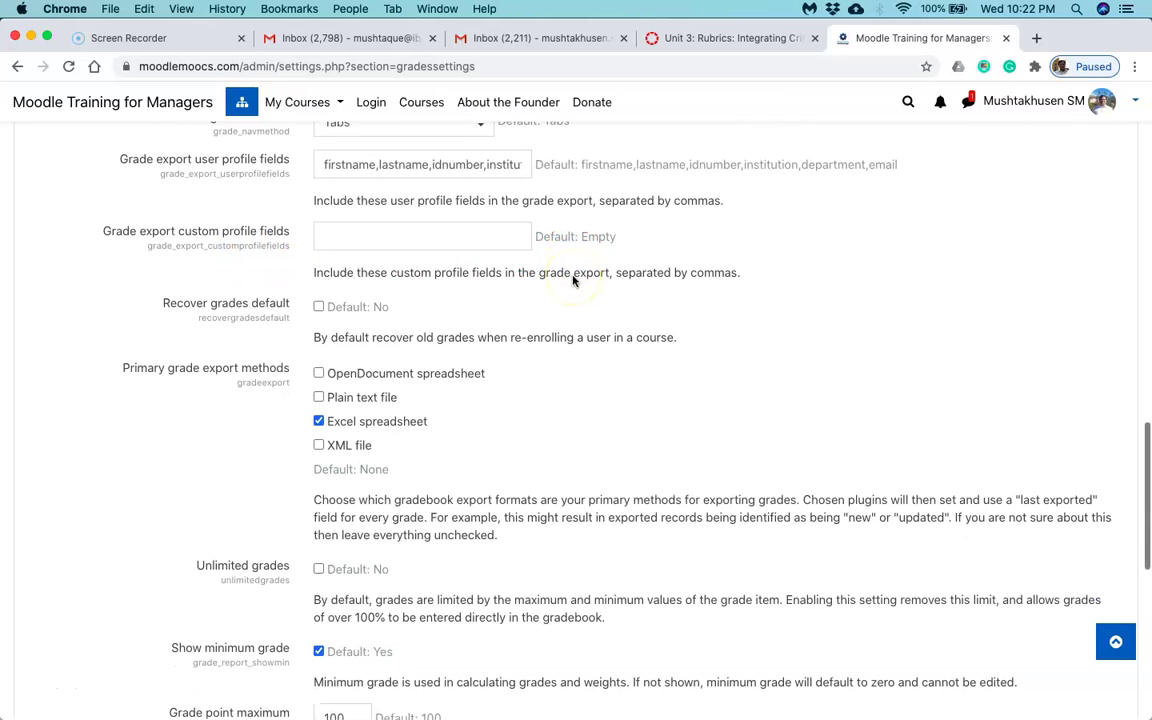
{"action": "left_click", "coordinate": [409, 237]}
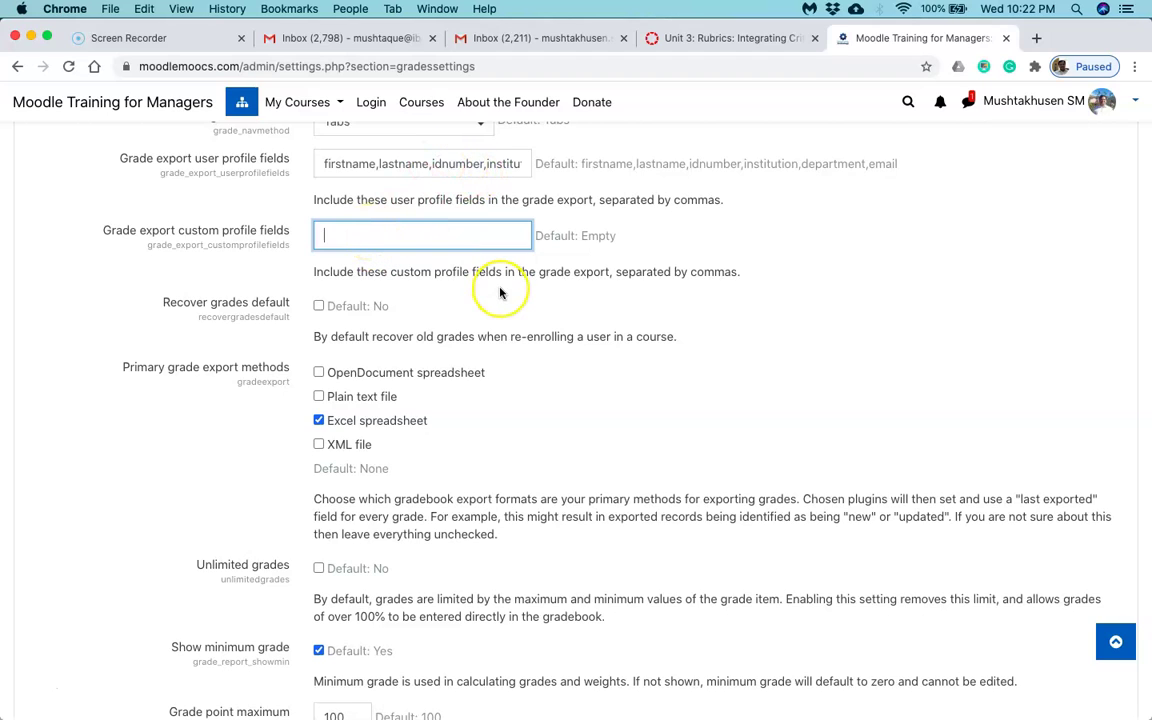
Examine the recover grades default, primary grade export methods and unlimited grades settings
{"action": "scroll", "coordinate": [500, 292], "scroll_direction": "down", "scroll_amount": 2}
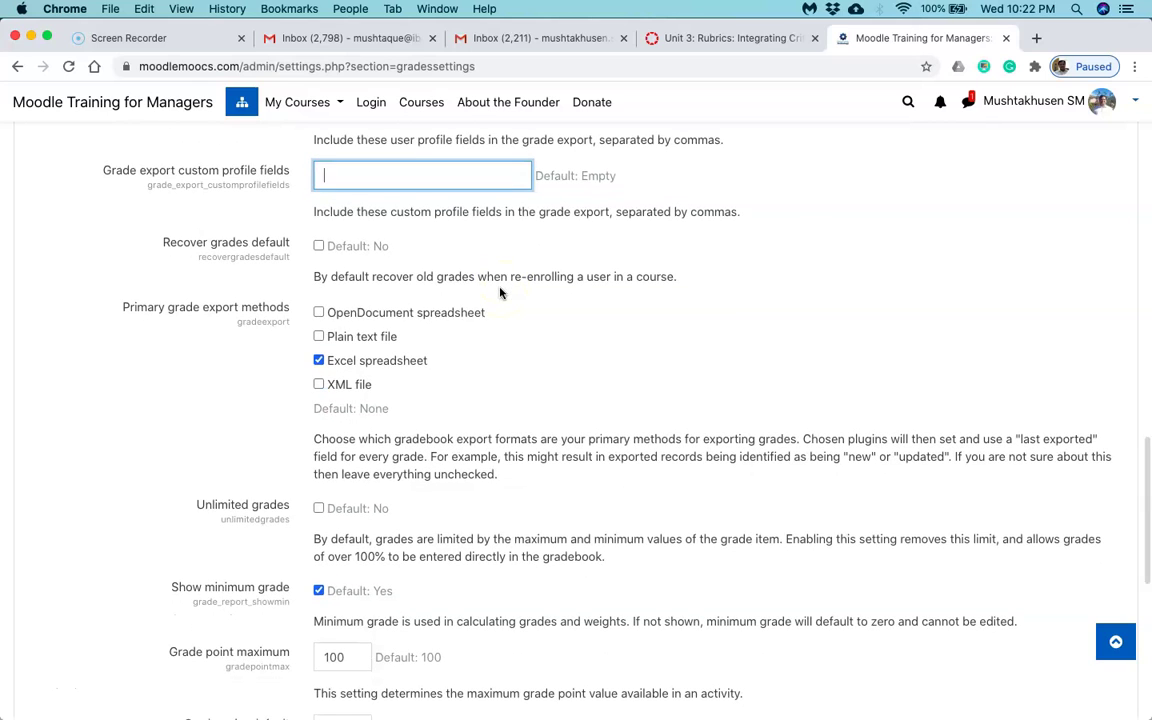
{"action": "scroll", "coordinate": [500, 292], "scroll_direction": "down", "scroll_amount": 1}
{"action": "left_click", "coordinate": [223, 204]}
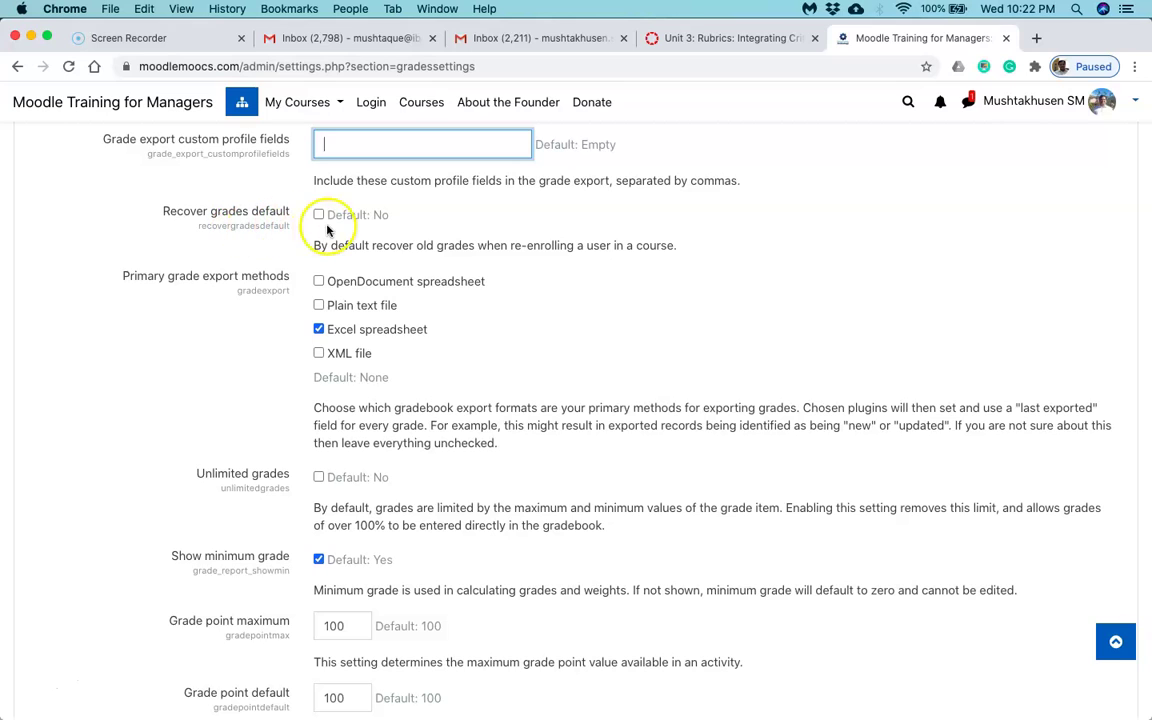
{"action": "scroll", "coordinate": [401, 212], "scroll_direction": "down", "scroll_amount": 1}
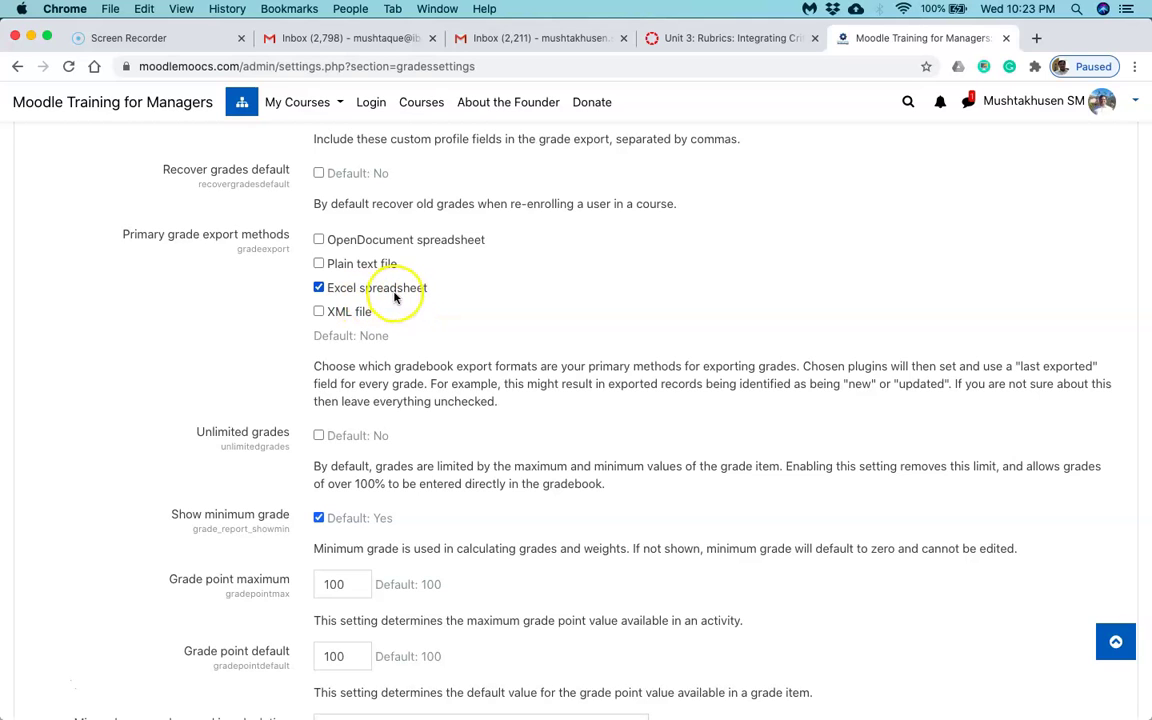
{"action": "scroll", "coordinate": [421, 296], "scroll_direction": "down", "scroll_amount": 3}
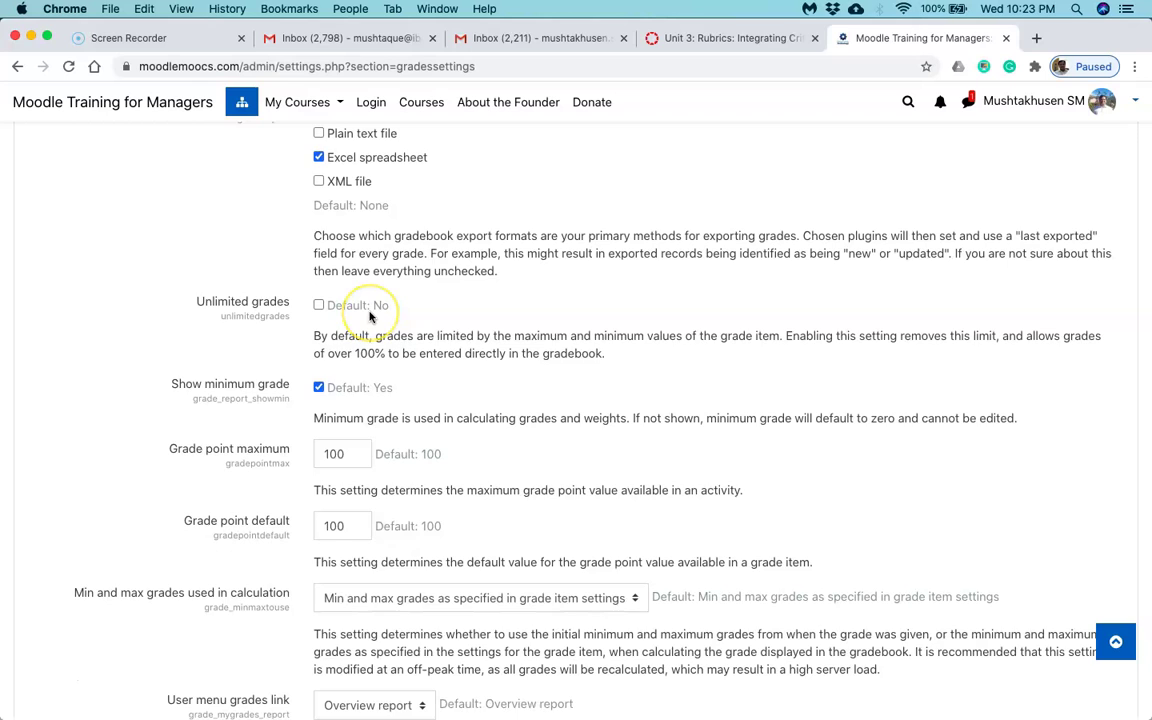
Examine the show minimum grade, grade point maximum, grade point default, and min and max grades used in calculation settings
{"action": "scroll", "coordinate": [369, 317], "scroll_direction": "down", "scroll_amount": 2}
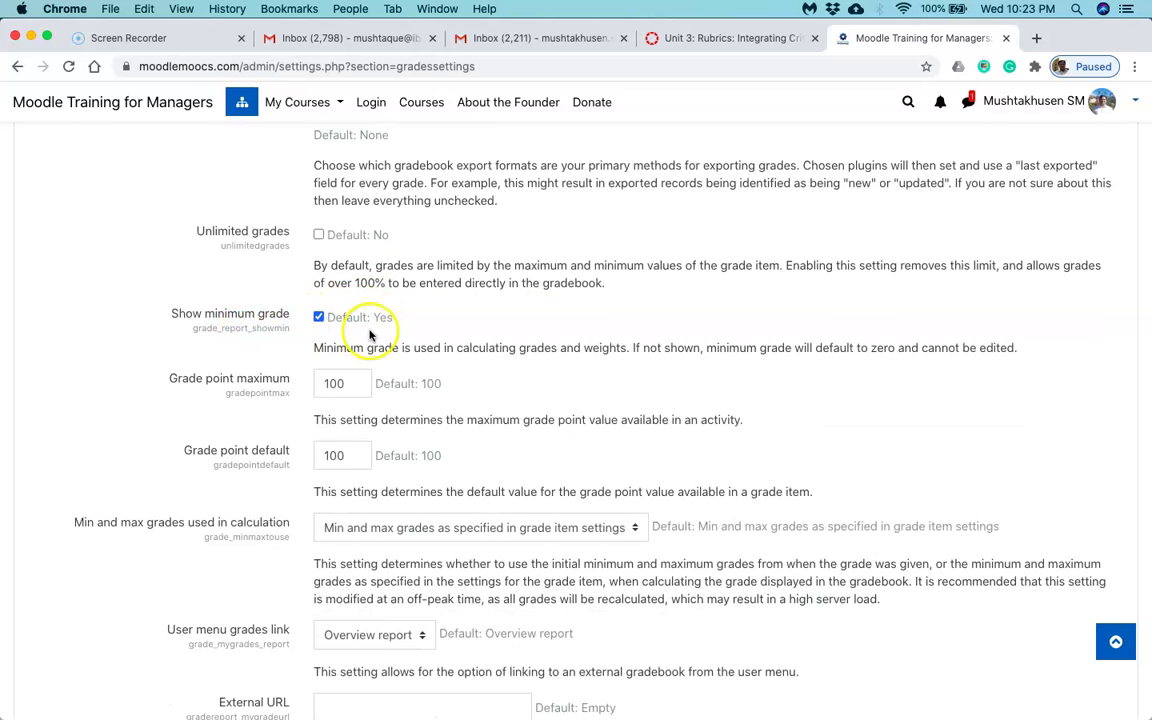
{"action": "scroll", "coordinate": [419, 333], "scroll_direction": "down", "scroll_amount": 2}
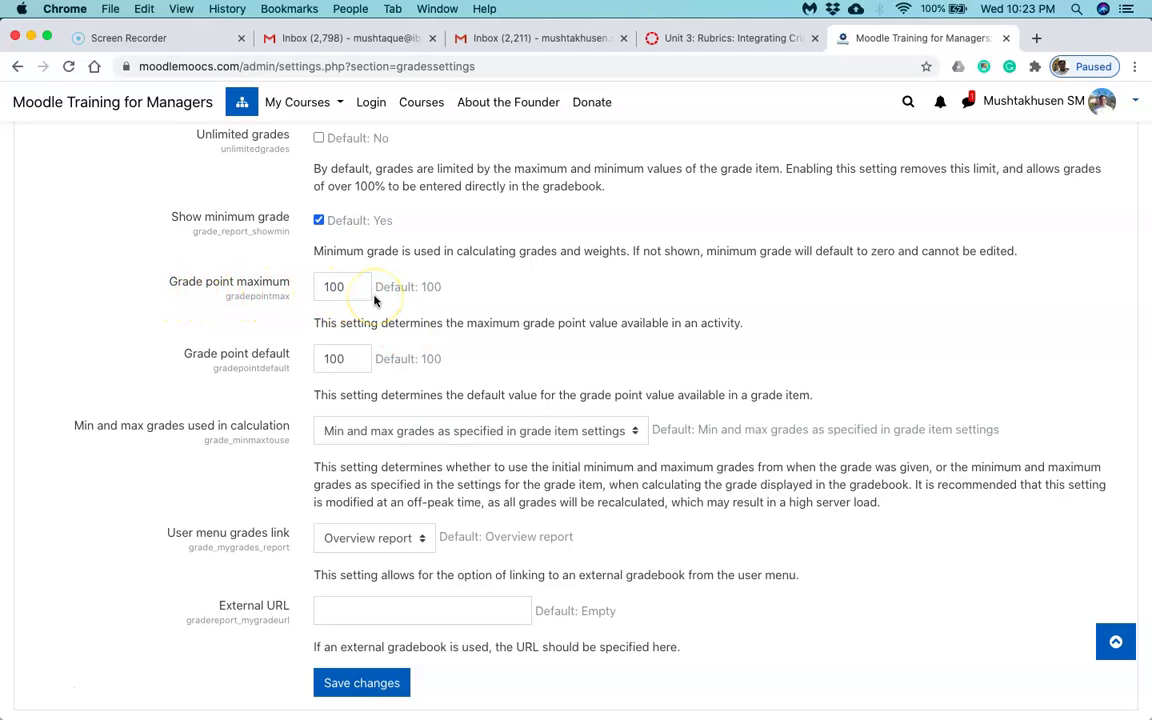
{"action": "scroll", "coordinate": [374, 300], "scroll_direction": "down", "scroll_amount": 2}
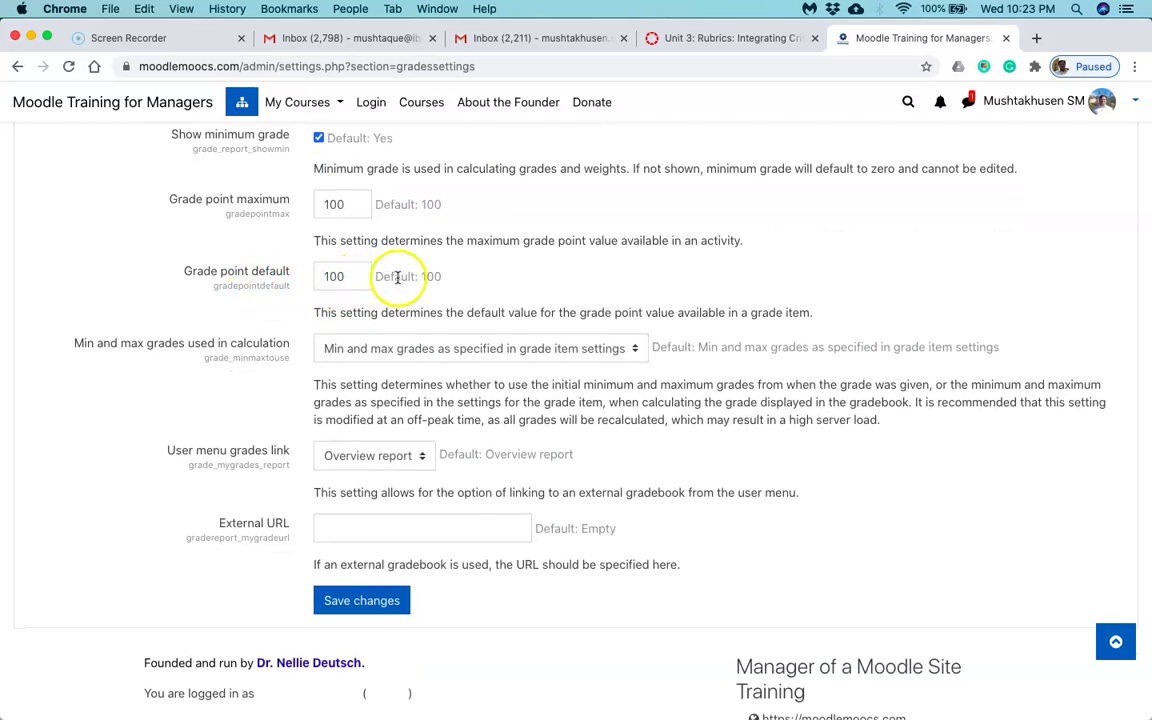
{"action": "scroll", "coordinate": [330, 285], "scroll_direction": "down", "scroll_amount": 2}
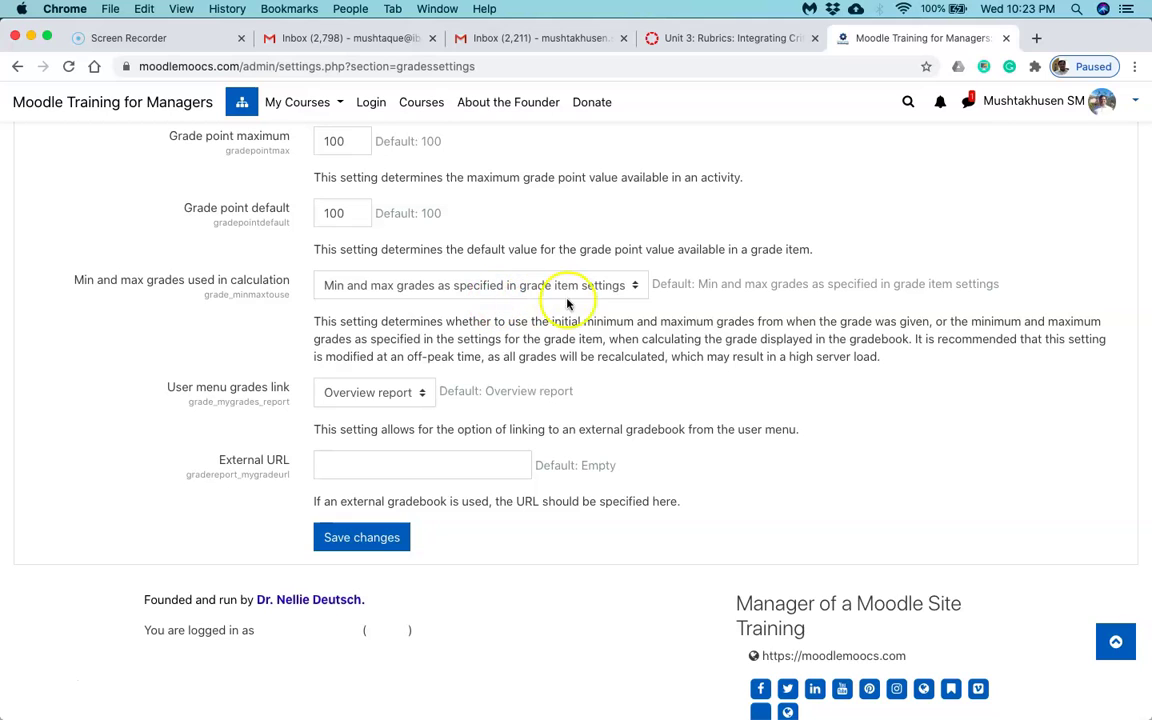
{"action": "scroll", "coordinate": [560, 300], "scroll_direction": "up", "scroll_amount": 1}
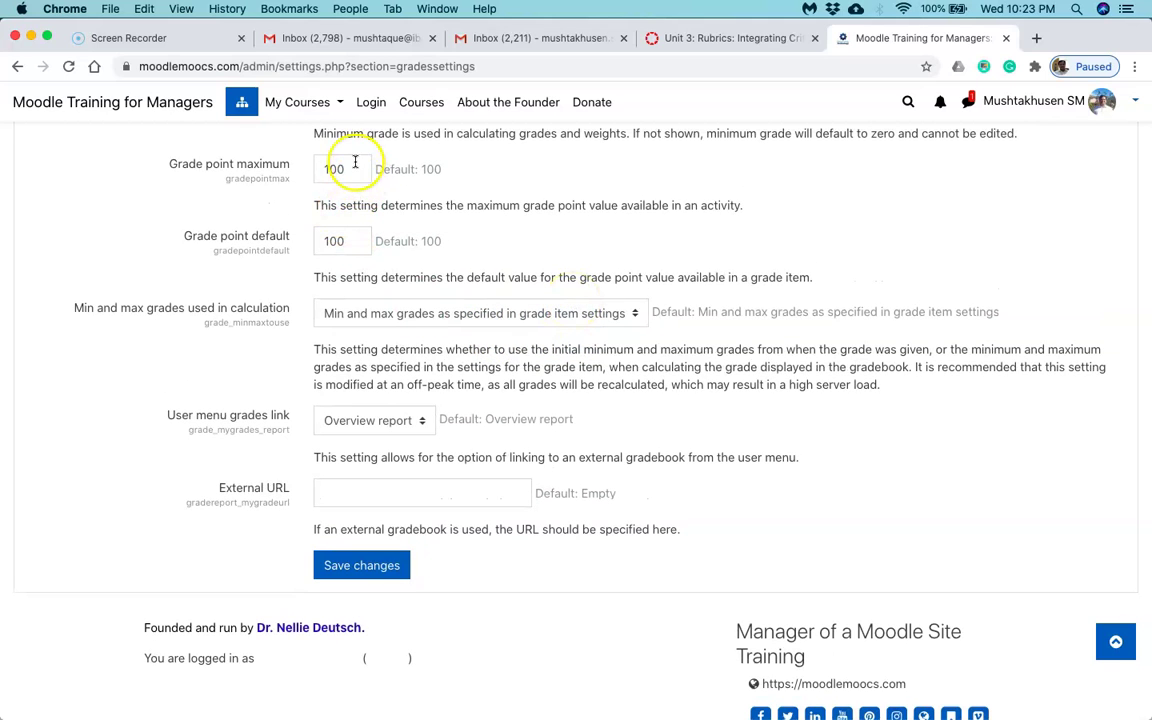
{"action": "scroll", "coordinate": [352, 162], "scroll_direction": "up", "scroll_amount": 1}
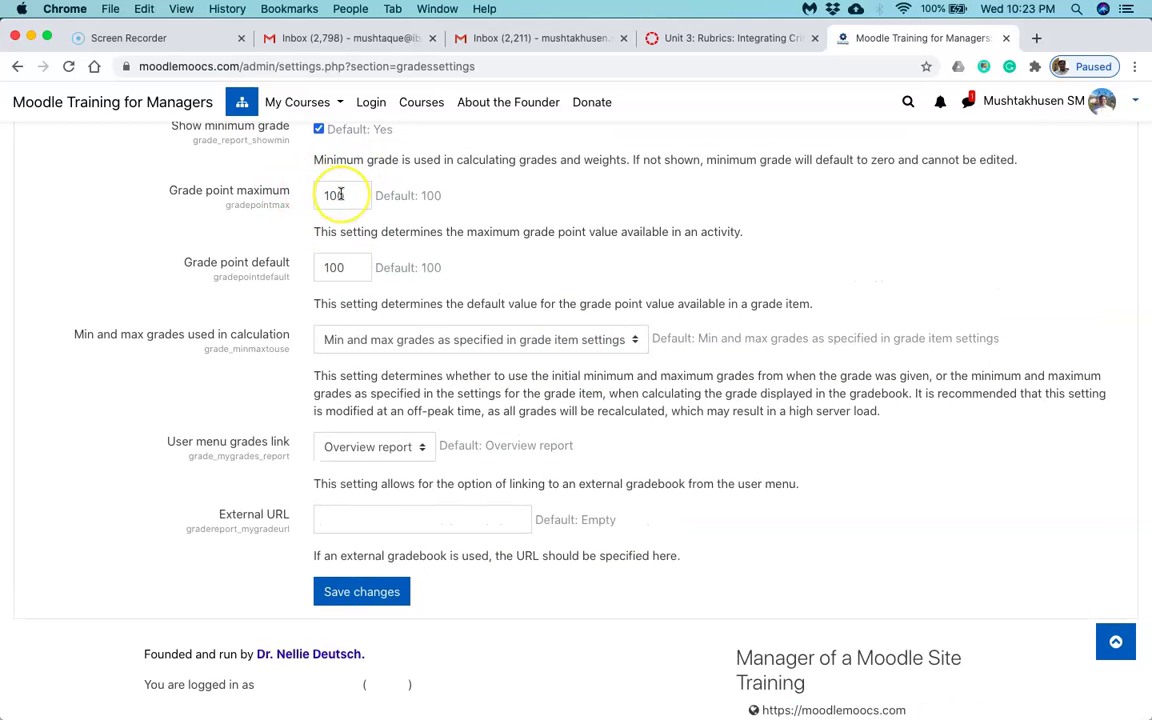
{"action": "scroll", "coordinate": [330, 193], "scroll_direction": "up", "scroll_amount": 2}
{"action": "scroll", "coordinate": [550, 330], "scroll_direction": "down", "scroll_amount": 2}
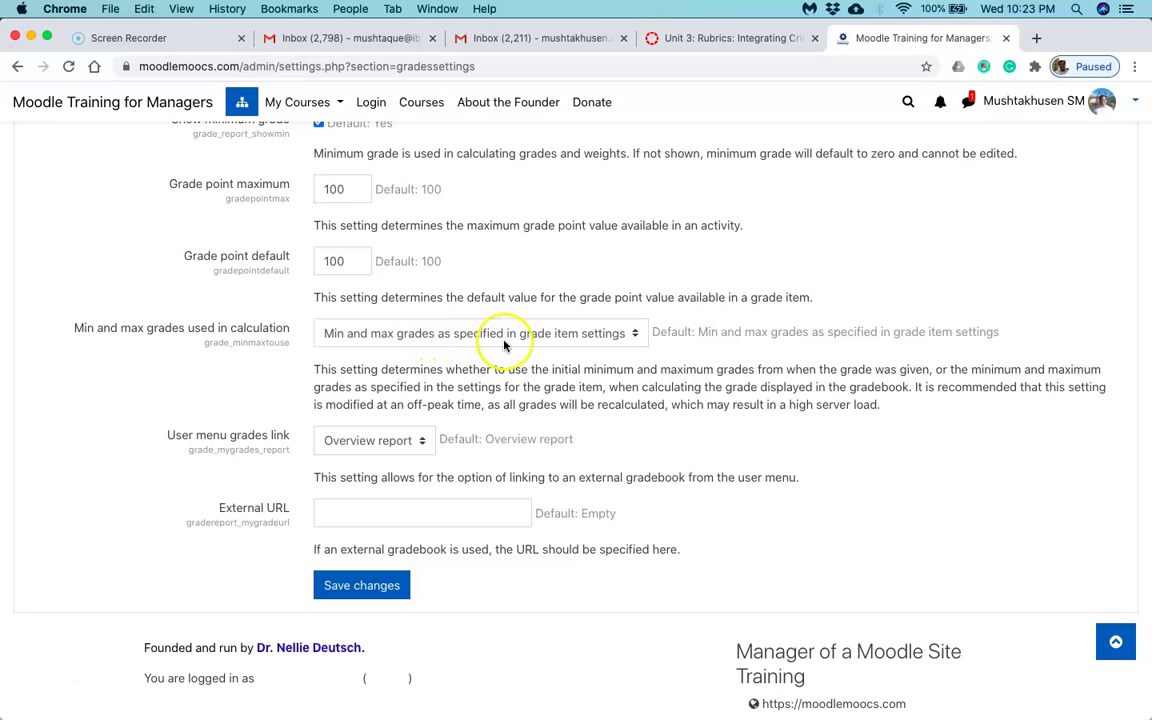
Check the available choices for the user menu grades link and review the external URL setting
{"action": "scroll", "coordinate": [620, 350], "scroll_direction": "down", "scroll_amount": 3}
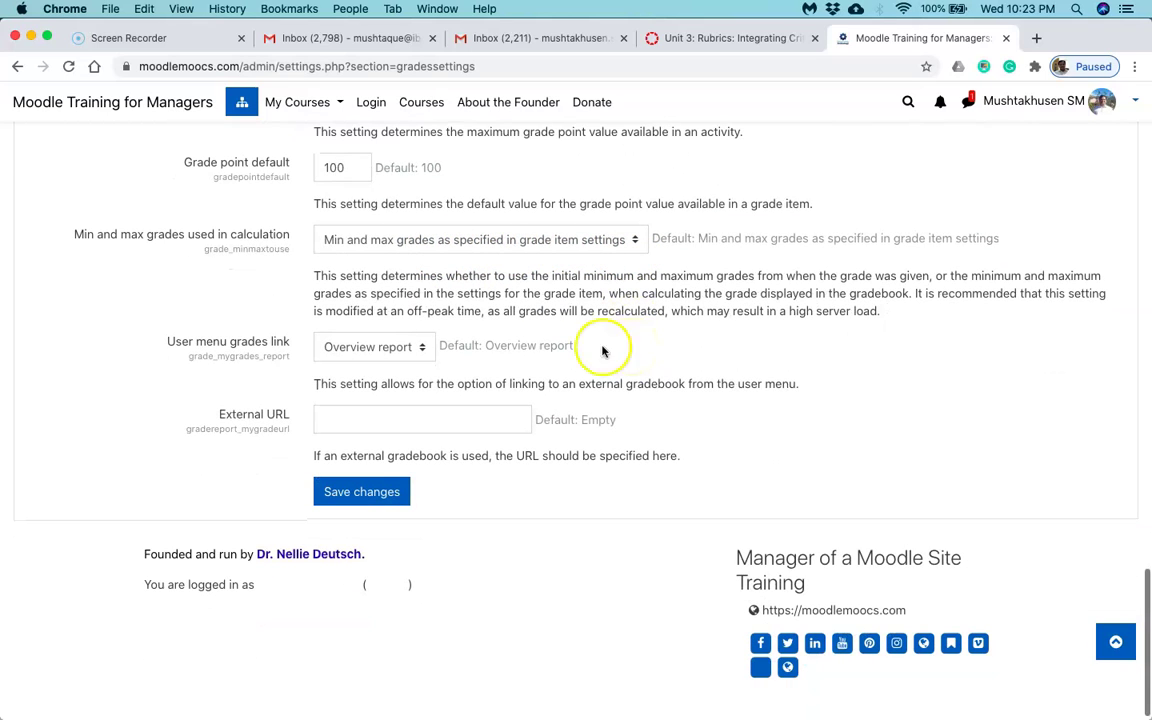
{"action": "scroll", "coordinate": [306, 363], "scroll_direction": "down", "scroll_amount": 1}
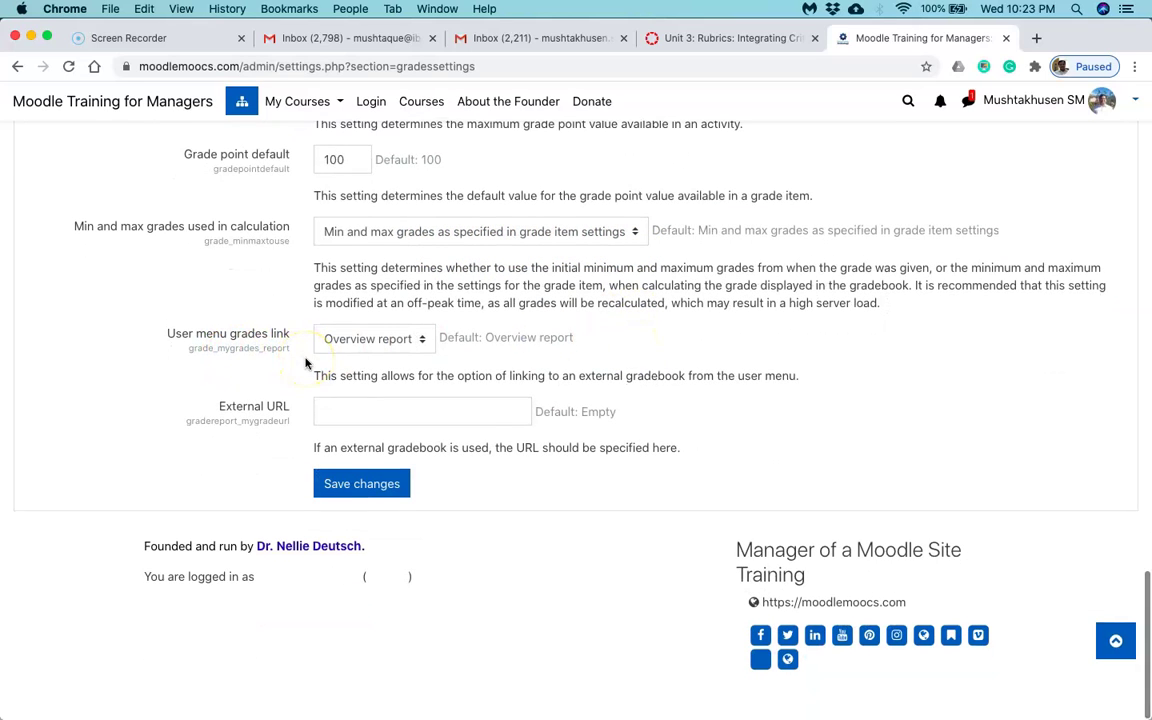
{"action": "left_click", "coordinate": [418, 341]}
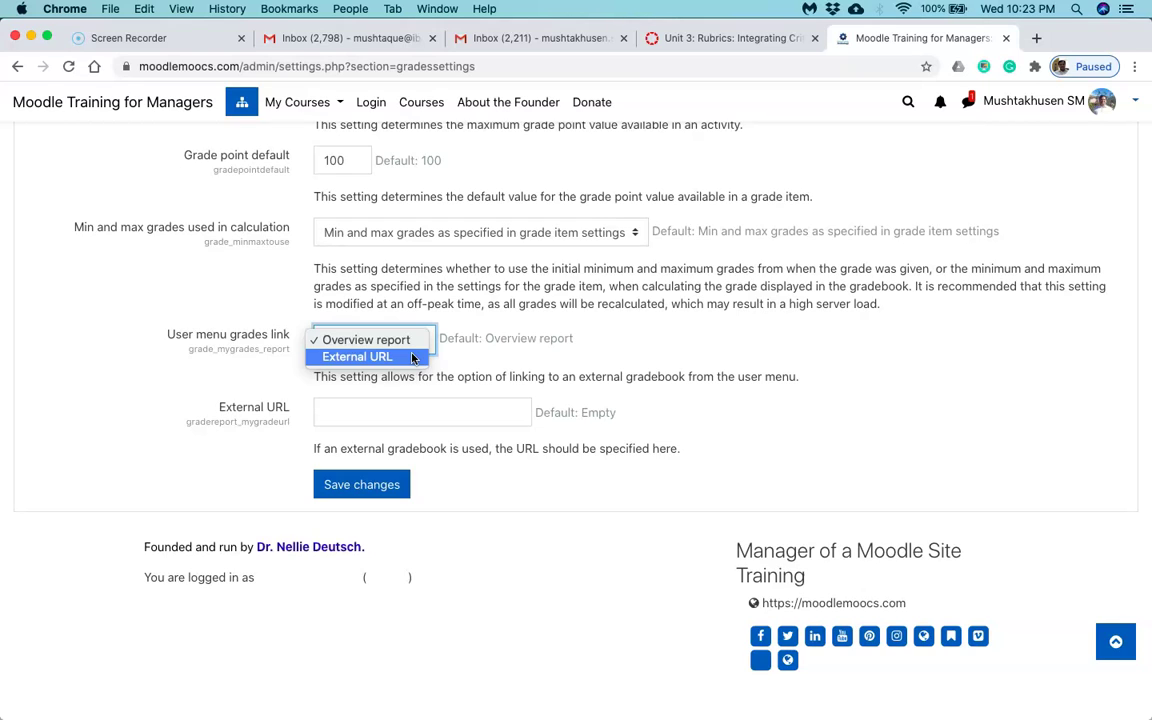
{"action": "left_click", "coordinate": [446, 416]}
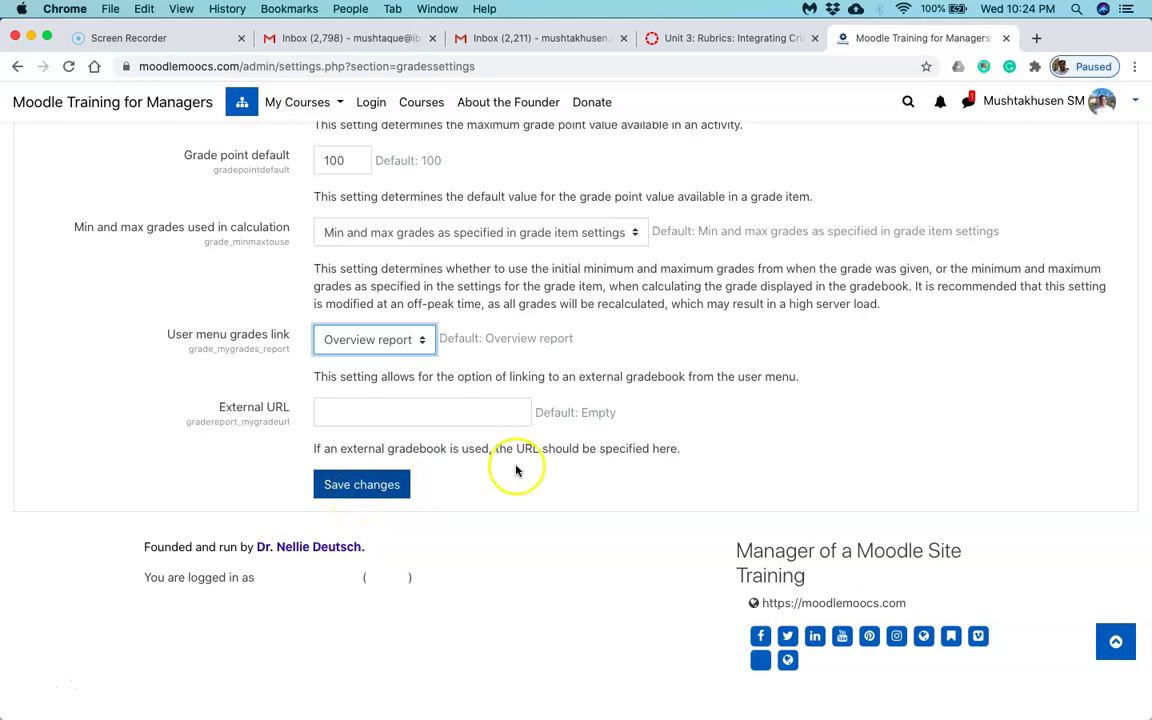
Return to Site administration and open the Grade category settings page from the Grades section
{"action": "scroll", "coordinate": [516, 470], "scroll_direction": "up", "scroll_amount": 20}
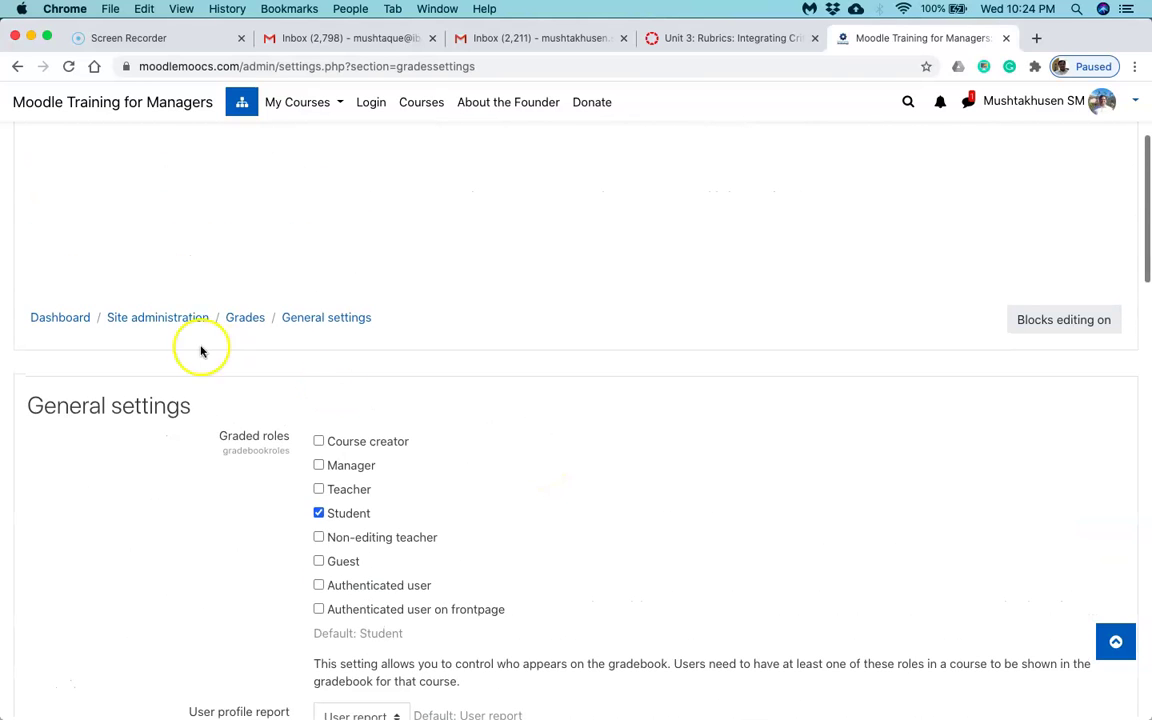
{"action": "left_click", "coordinate": [165, 317]}
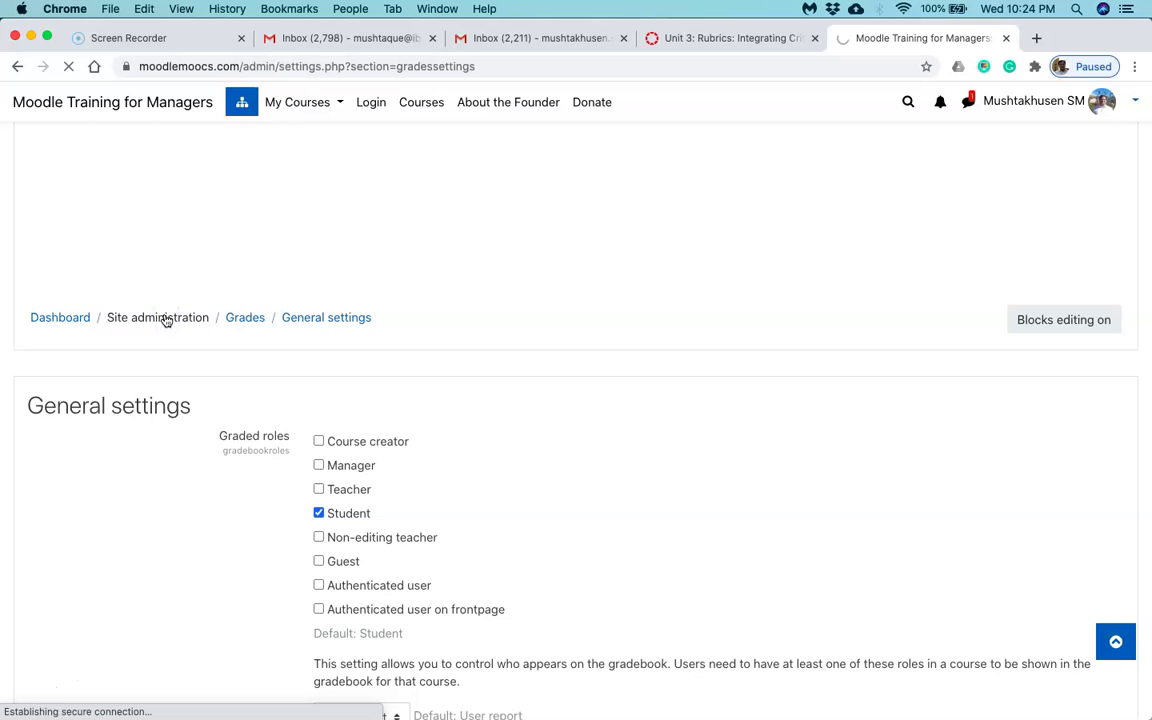
{"action": "scroll", "coordinate": [571, 368], "scroll_direction": "down", "scroll_amount": 4}
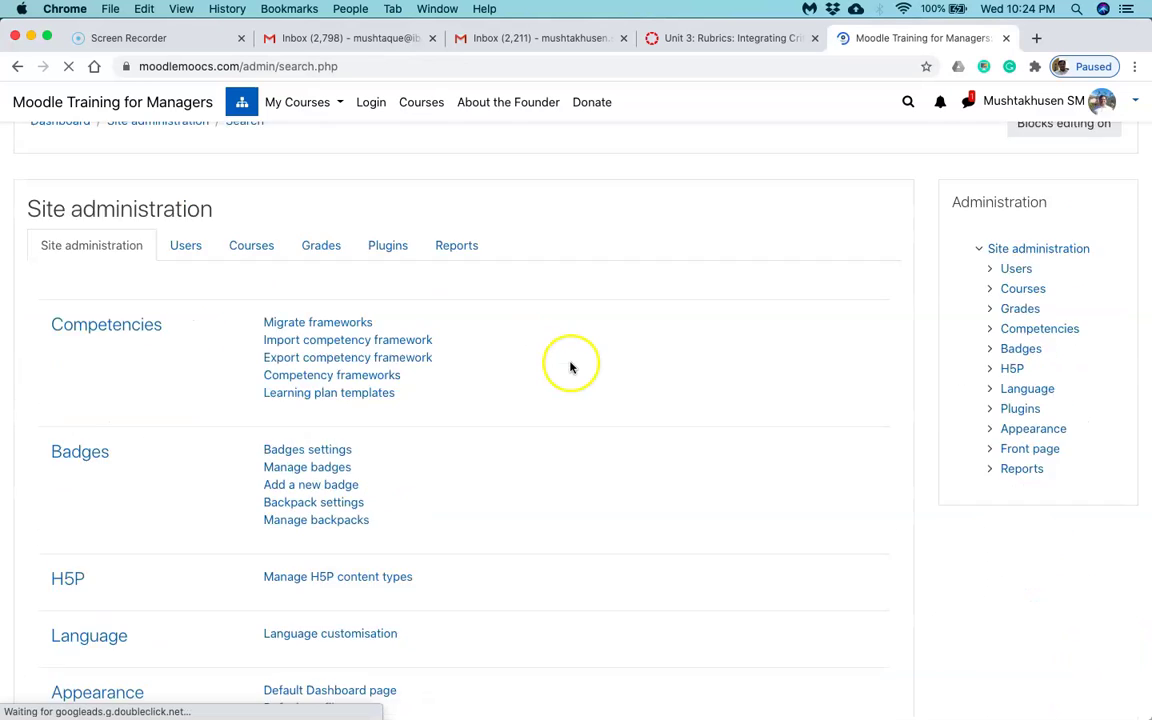
{"action": "left_click", "coordinate": [319, 180]}
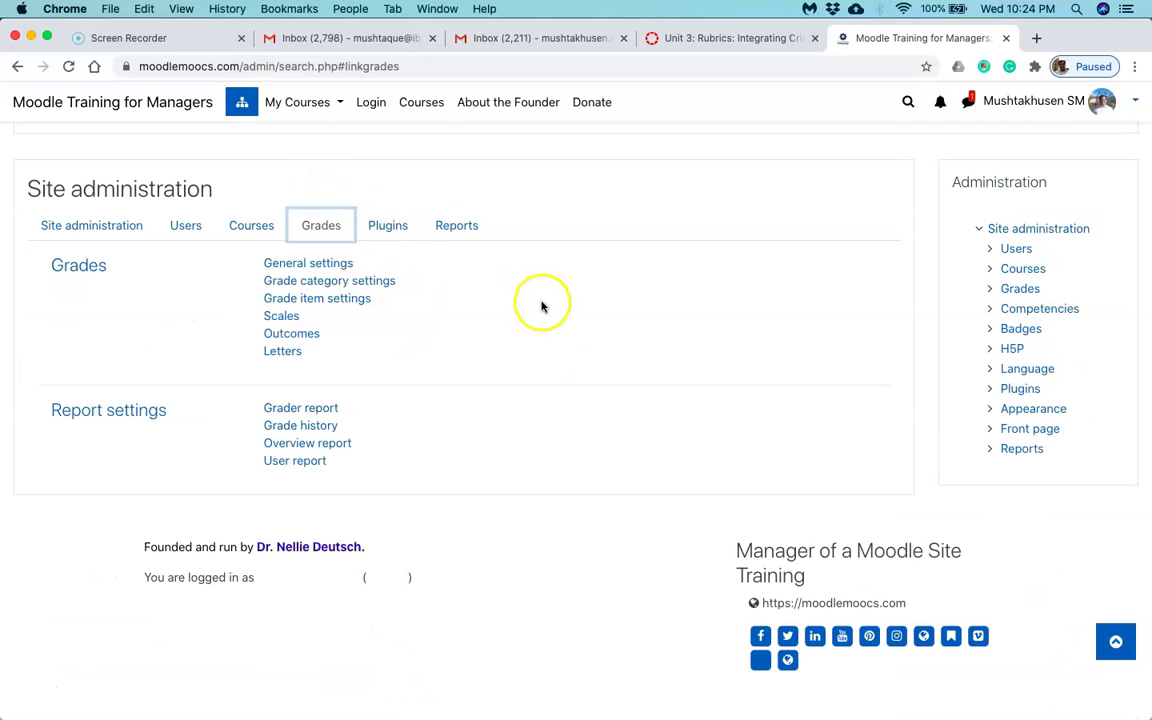
{"action": "left_click", "coordinate": [349, 288]}
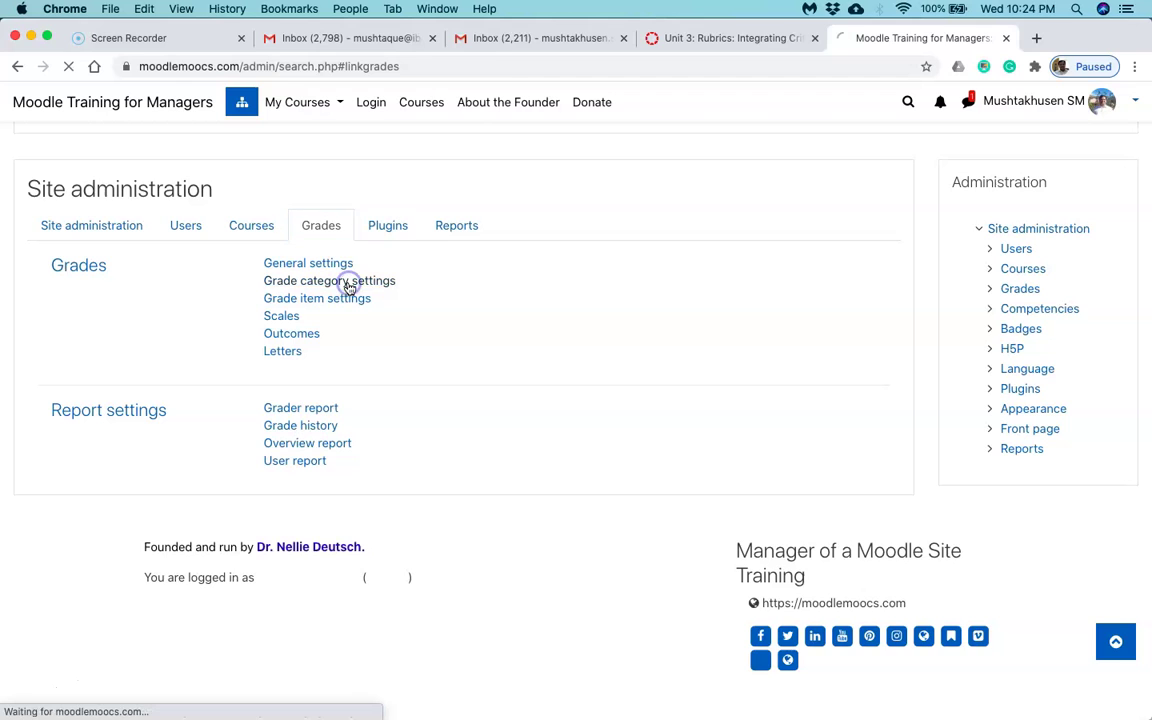
Examine the hide forced settings option, the aggregation method descriptions and the available aggregation types
{"action": "scroll", "coordinate": [582, 323], "scroll_direction": "down", "scroll_amount": 9}
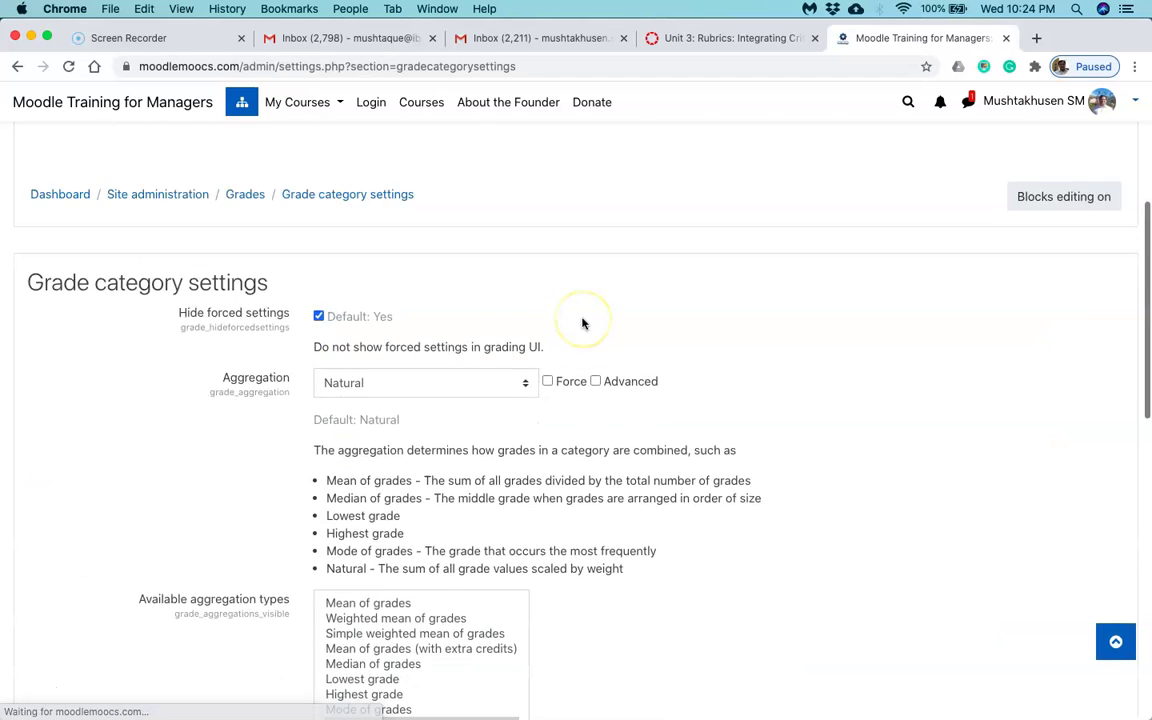
{"action": "scroll", "coordinate": [582, 323], "scroll_direction": "down", "scroll_amount": 1}
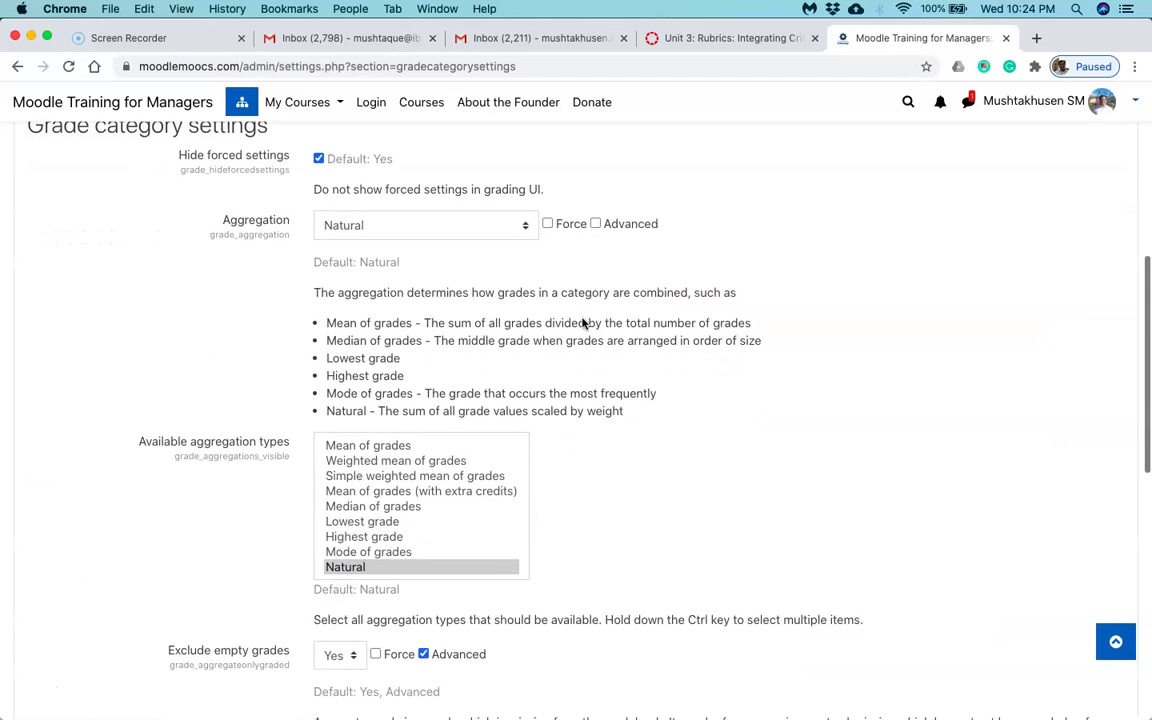
{"action": "scroll", "coordinate": [582, 323], "scroll_direction": "up", "scroll_amount": 1}
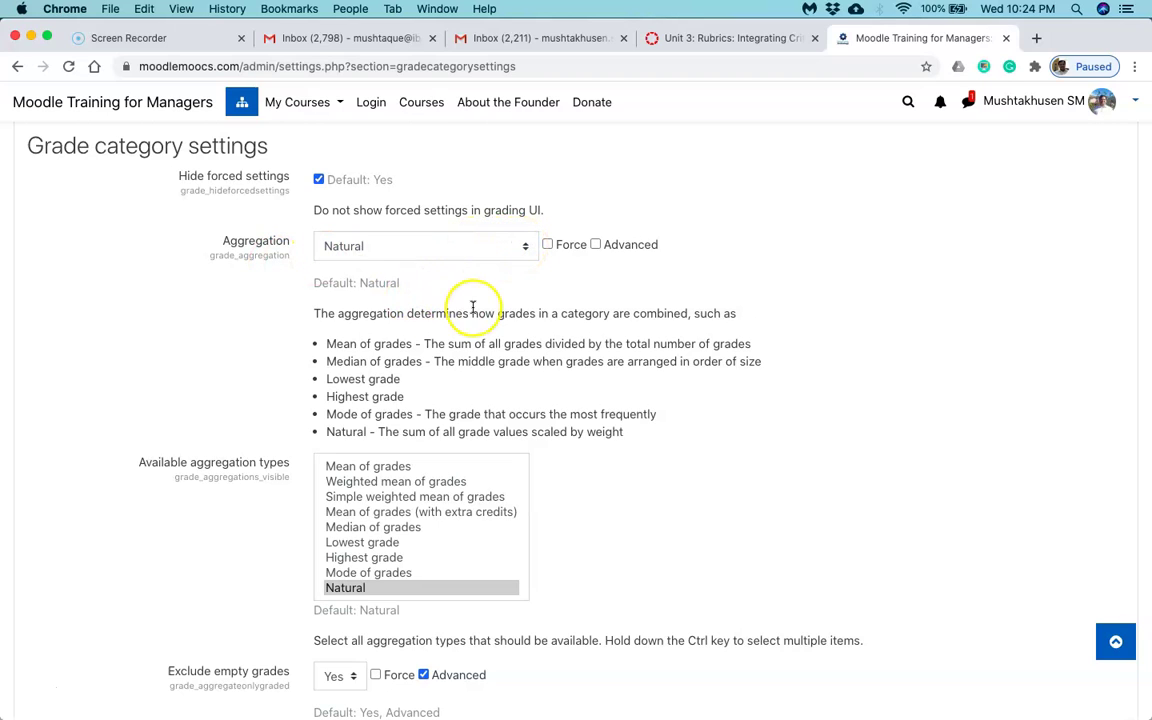
{"action": "scroll", "coordinate": [476, 303], "scroll_direction": "down", "scroll_amount": 2}
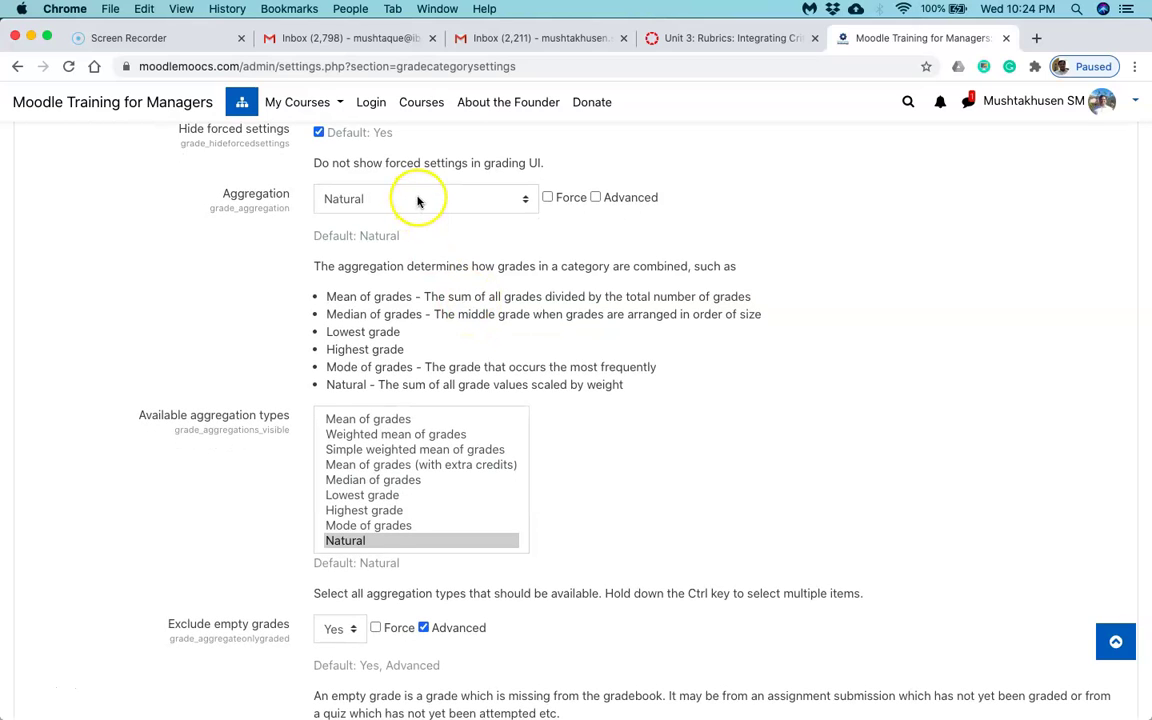
{"action": "scroll", "coordinate": [498, 261], "scroll_direction": "down", "scroll_amount": 1}
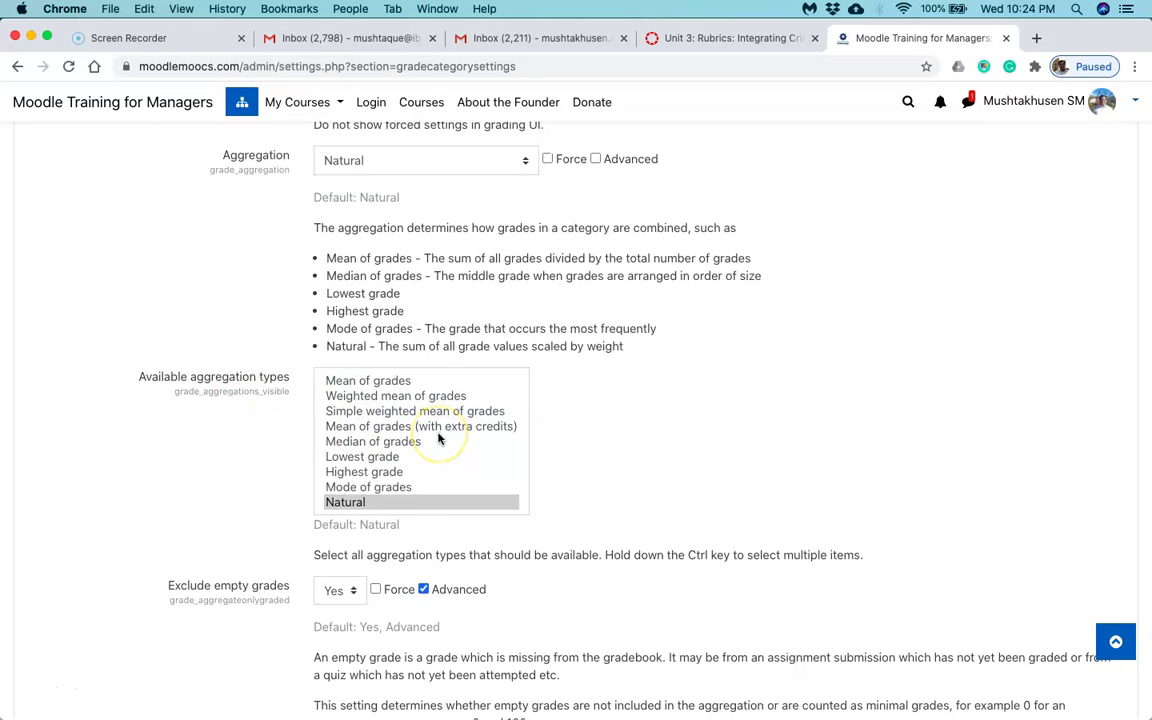
{"action": "scroll", "coordinate": [440, 430], "scroll_direction": "down", "scroll_amount": 1}
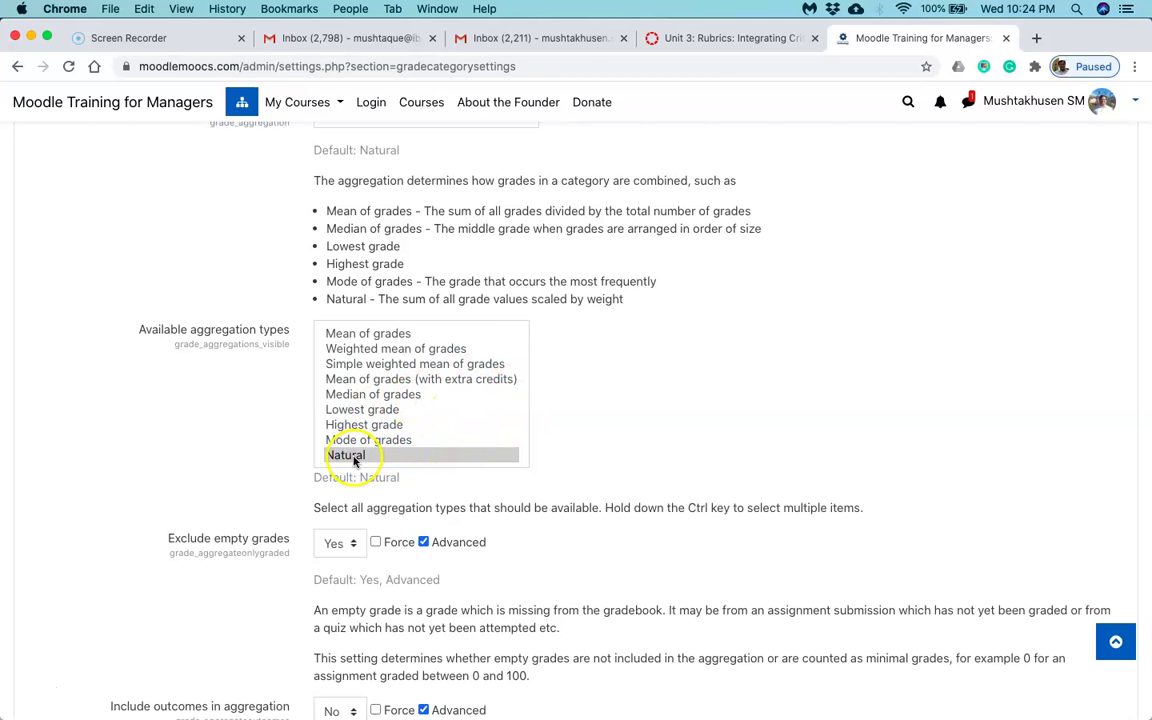
{"action": "scroll", "coordinate": [511, 463], "scroll_direction": "down", "scroll_amount": 3}
{"action": "scroll", "coordinate": [511, 466], "scroll_direction": "up", "scroll_amount": 1}
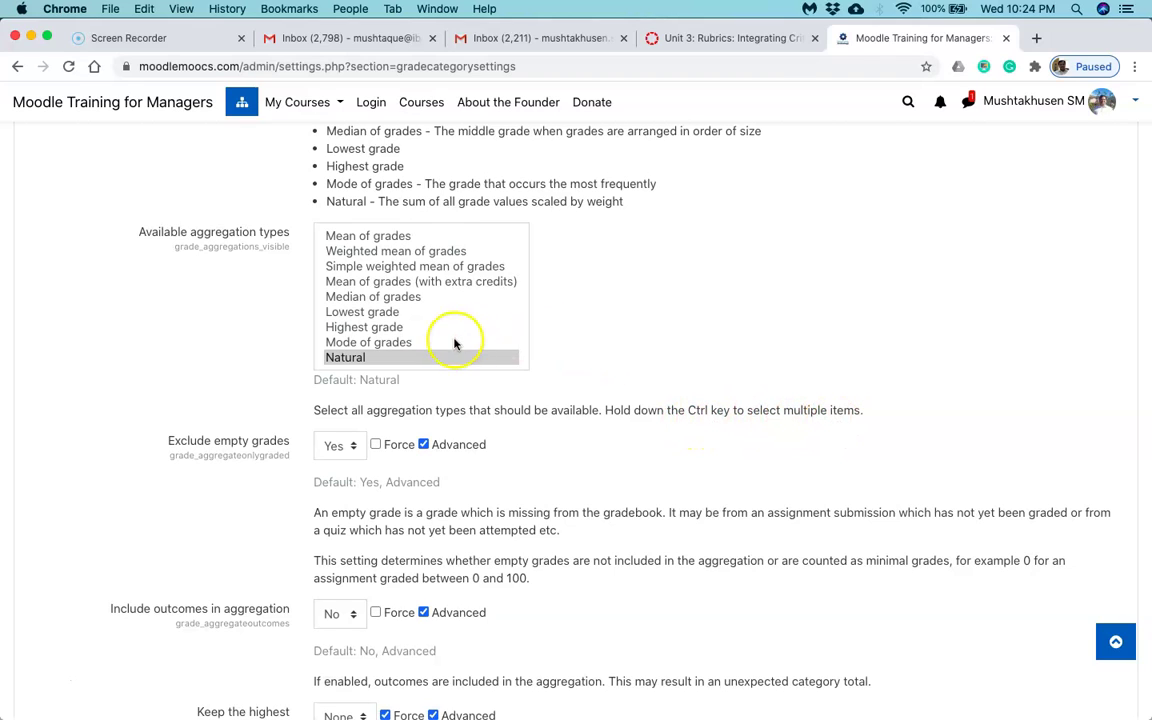
Add Lowest grade, Simple weighted mean of grades and Mean of grades to the selected available aggregation types
{"action": "left_click", "coordinate": [365, 311], "text": "super"}
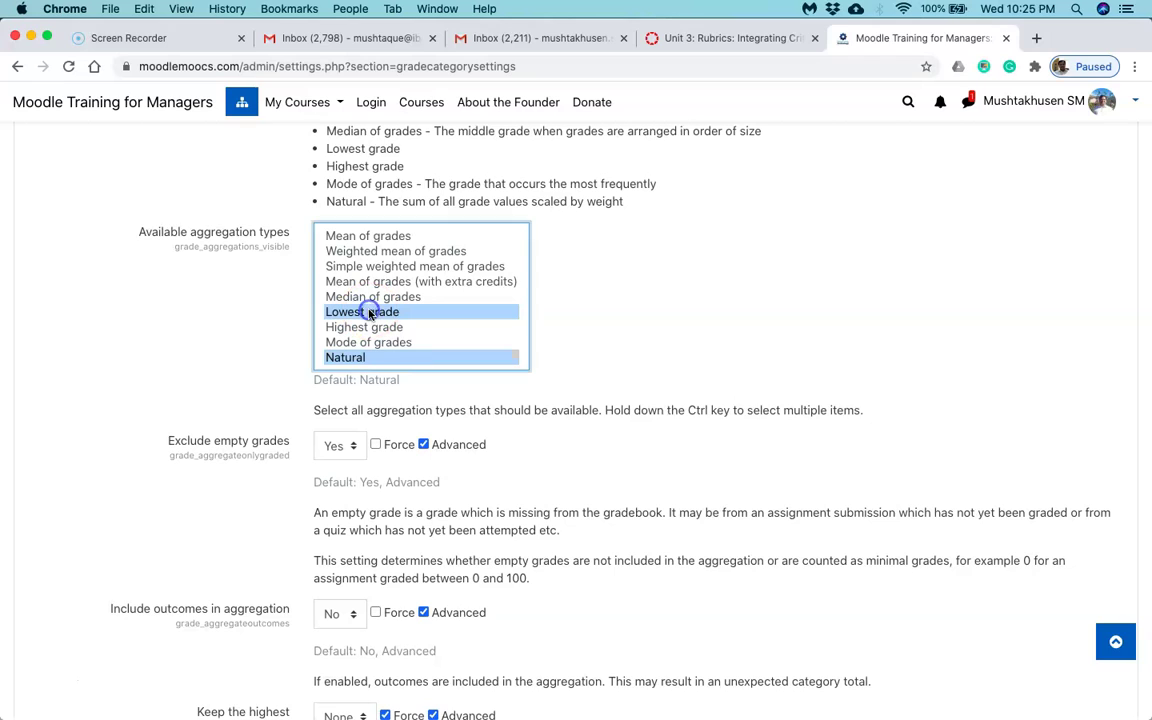
{"action": "left_click", "coordinate": [371, 267], "text": "super"}
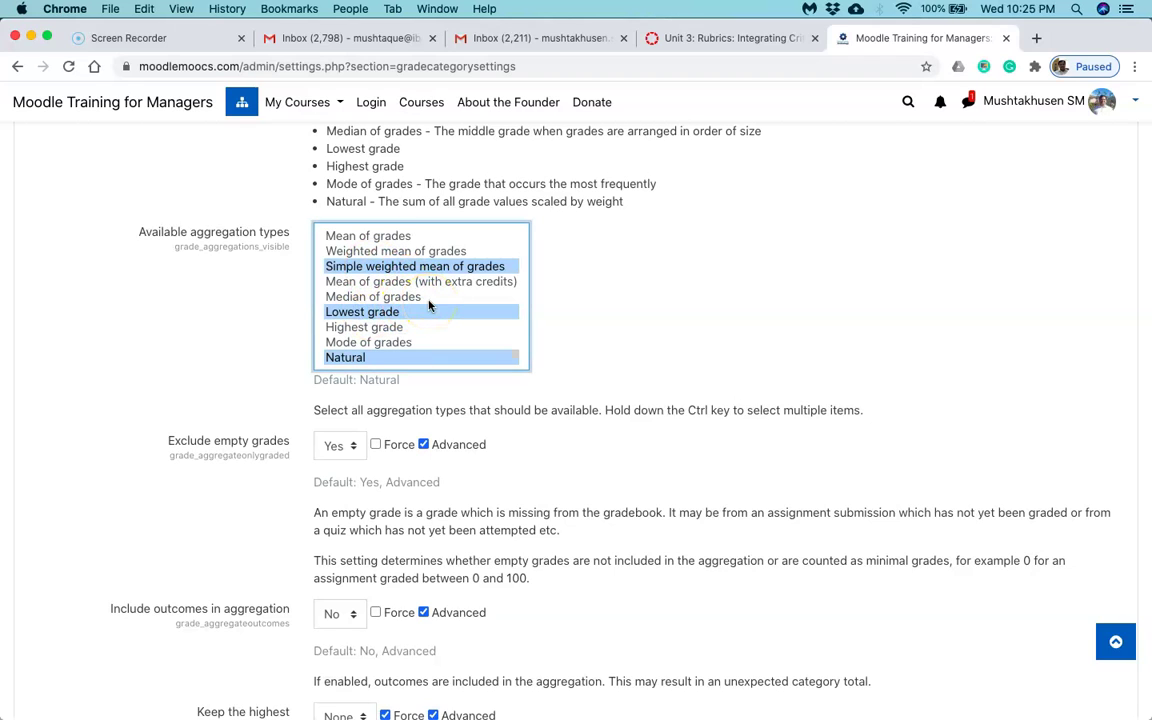
{"action": "left_click", "coordinate": [380, 238], "text": "super"}
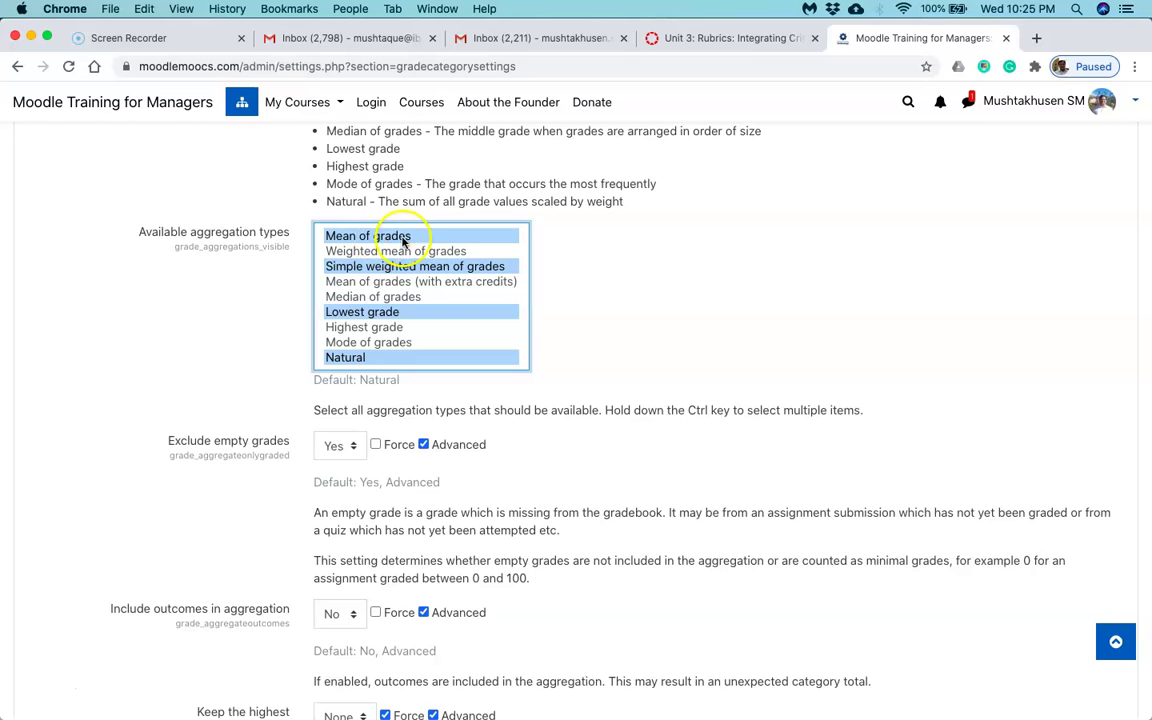
{"action": "scroll", "coordinate": [628, 291], "scroll_direction": "up", "scroll_amount": 3}
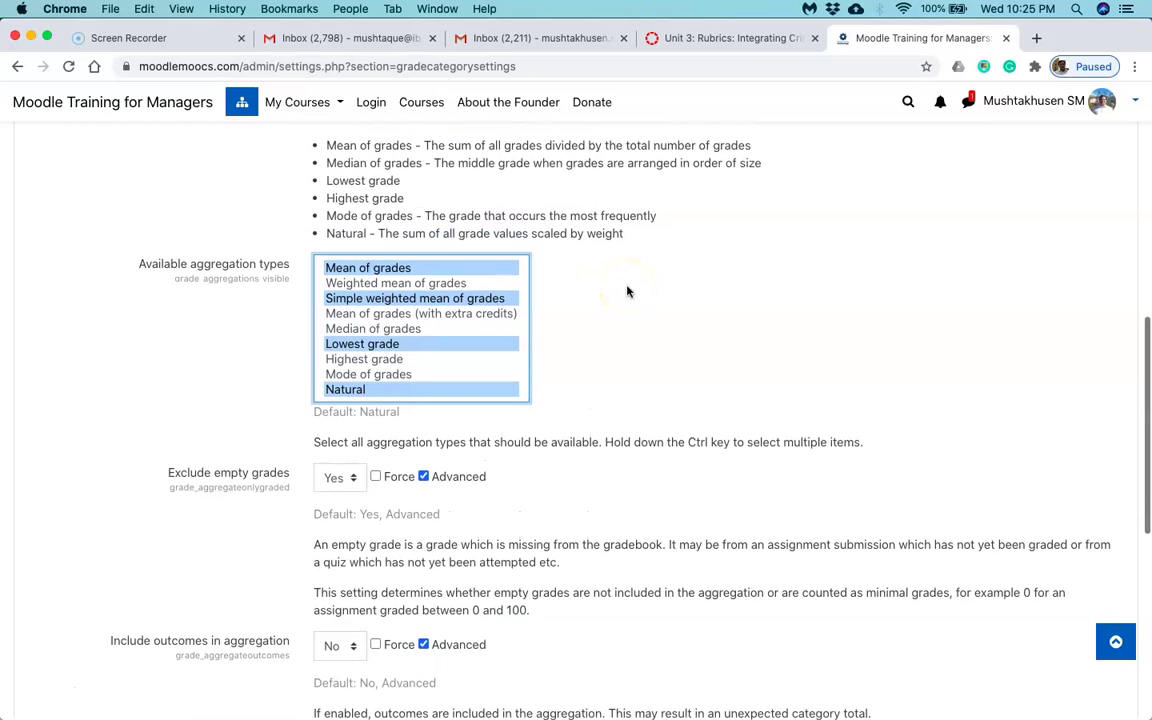
Review the category settings from exclude empty grades through keep the highest and drop the lowest to manual overriding of category grades
{"action": "scroll", "coordinate": [628, 291], "scroll_direction": "down", "scroll_amount": 5}
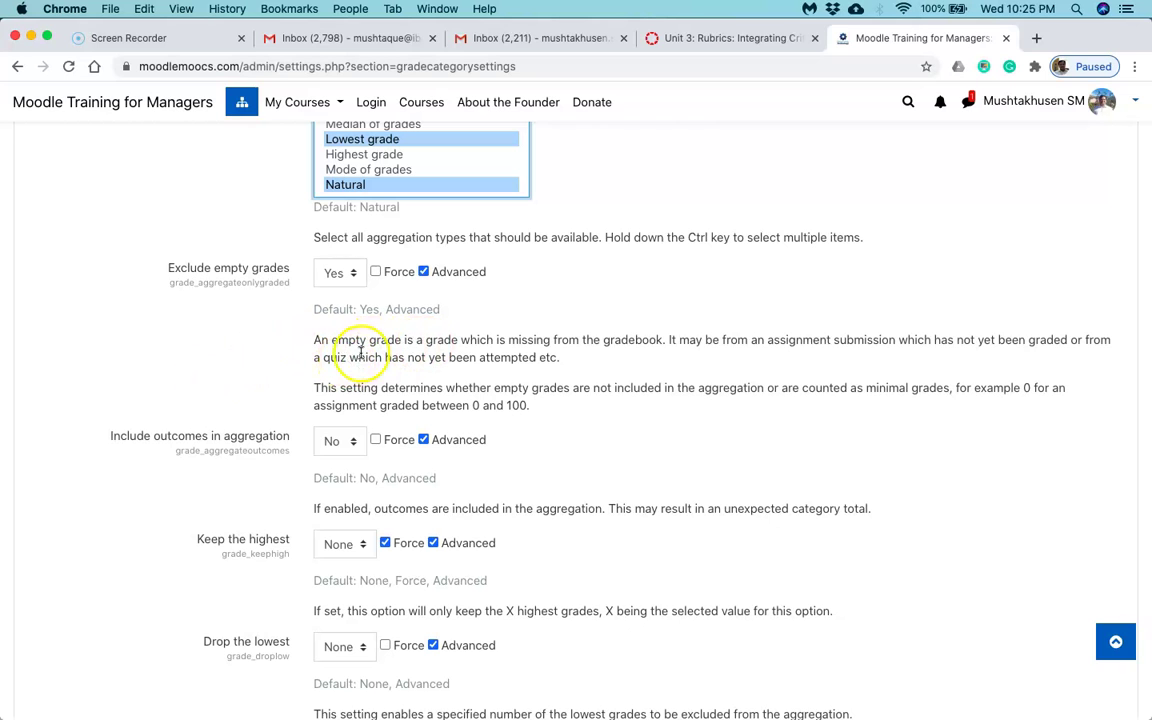
{"action": "scroll", "coordinate": [470, 330], "scroll_direction": "down", "scroll_amount": 5}
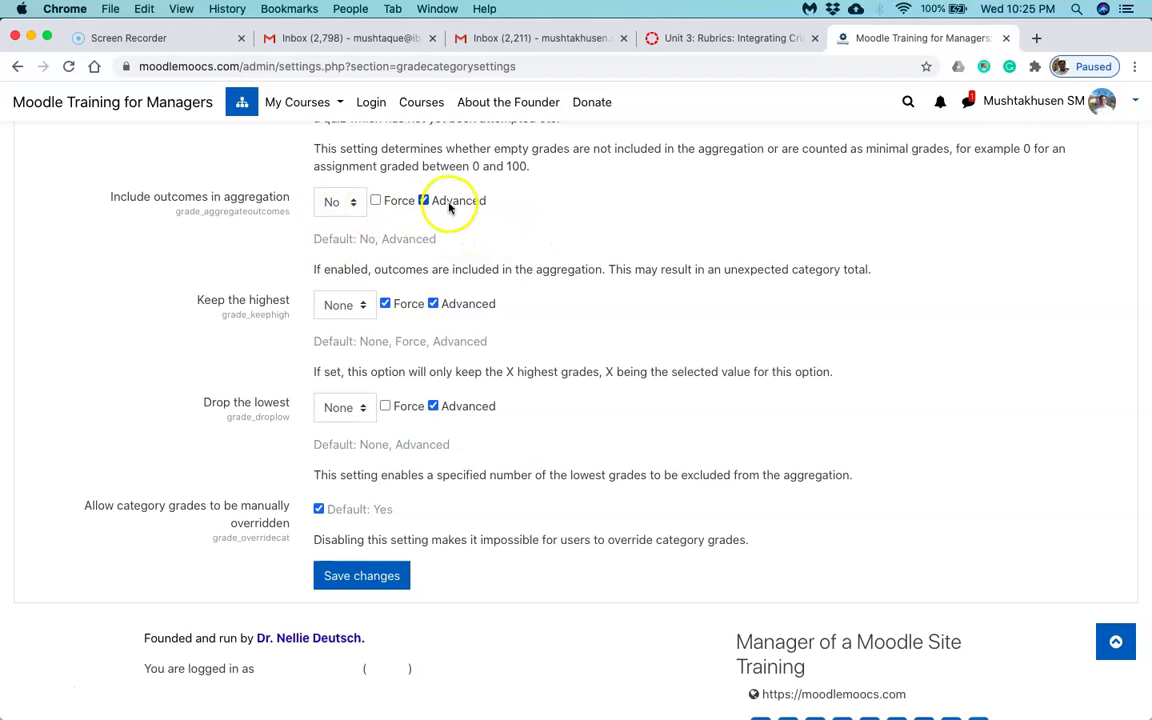
{"action": "scroll", "coordinate": [222, 343], "scroll_direction": "down", "scroll_amount": 1}
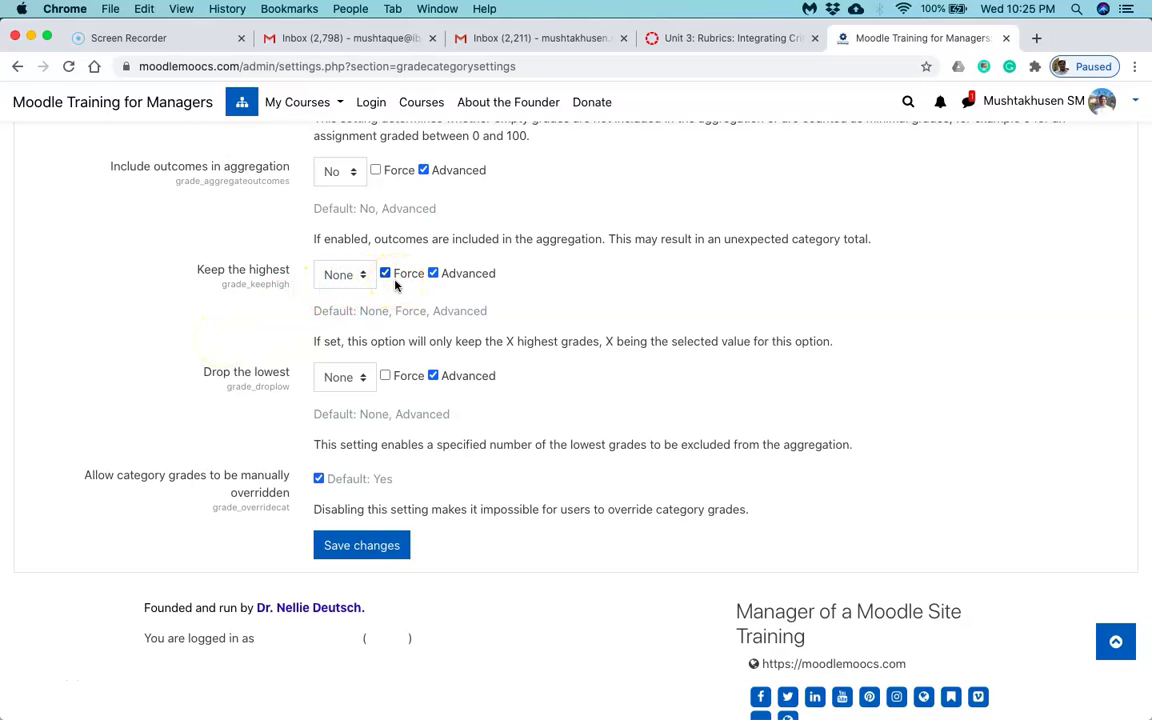
{"action": "scroll", "coordinate": [478, 288], "scroll_direction": "down", "scroll_amount": 2}
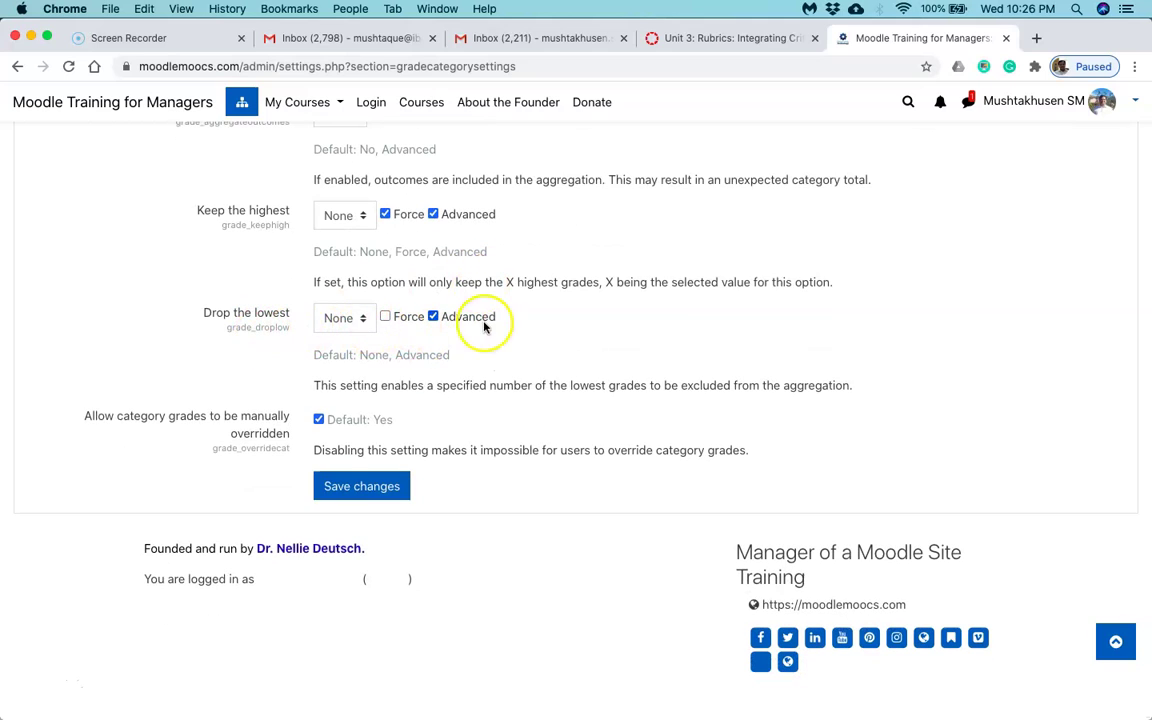
{"action": "scroll", "coordinate": [495, 326], "scroll_direction": "down", "scroll_amount": 1}
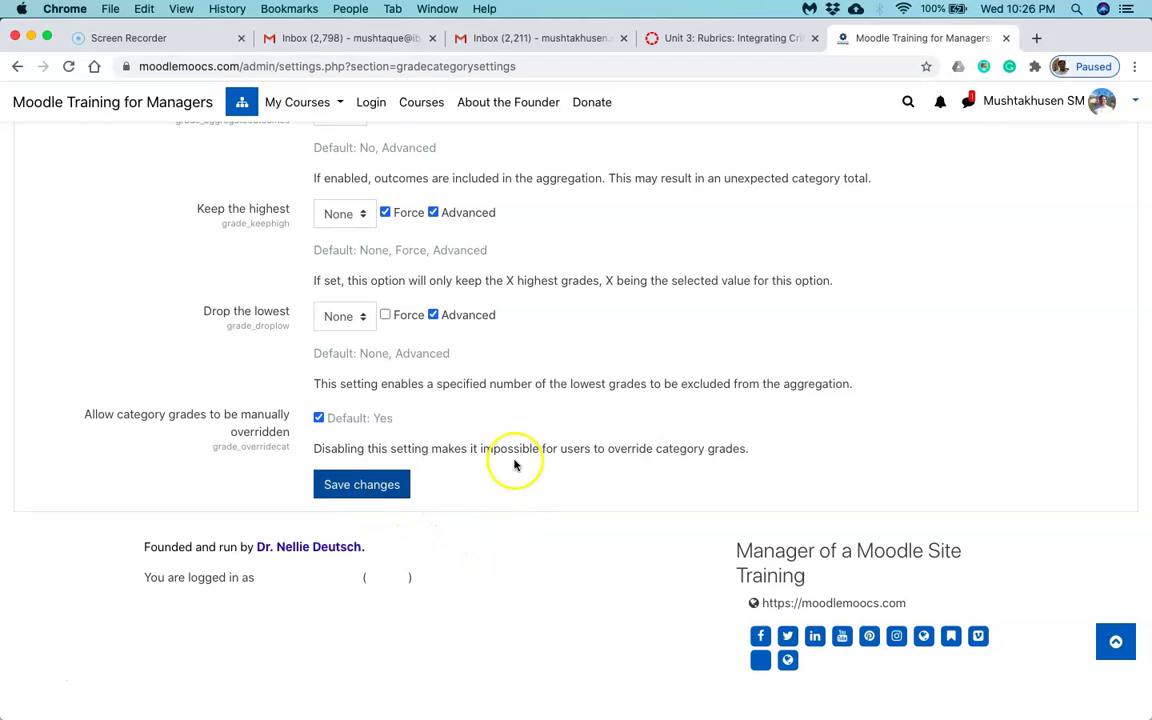
Leave the grade category settings for Site administration, discarding the unsaved changes
{"action": "scroll", "coordinate": [527, 470], "scroll_direction": "up", "scroll_amount": 10}
{"action": "scroll", "coordinate": [538, 462], "scroll_direction": "up", "scroll_amount": 10}
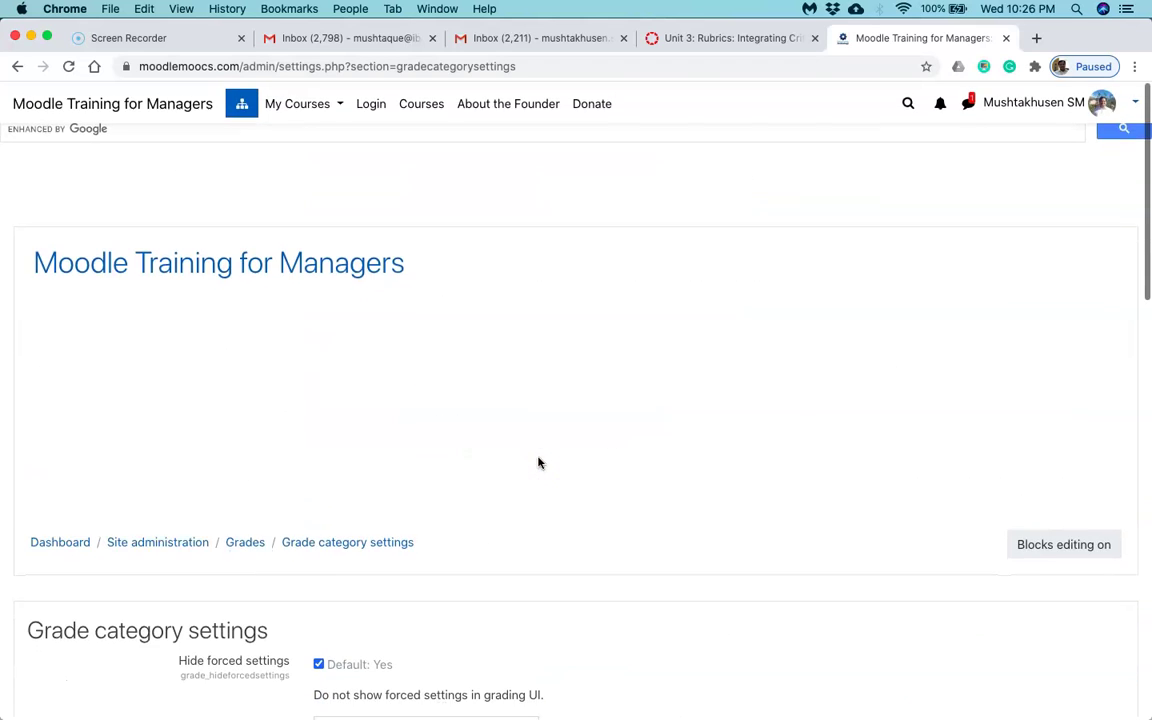
{"action": "left_click", "coordinate": [168, 544]}
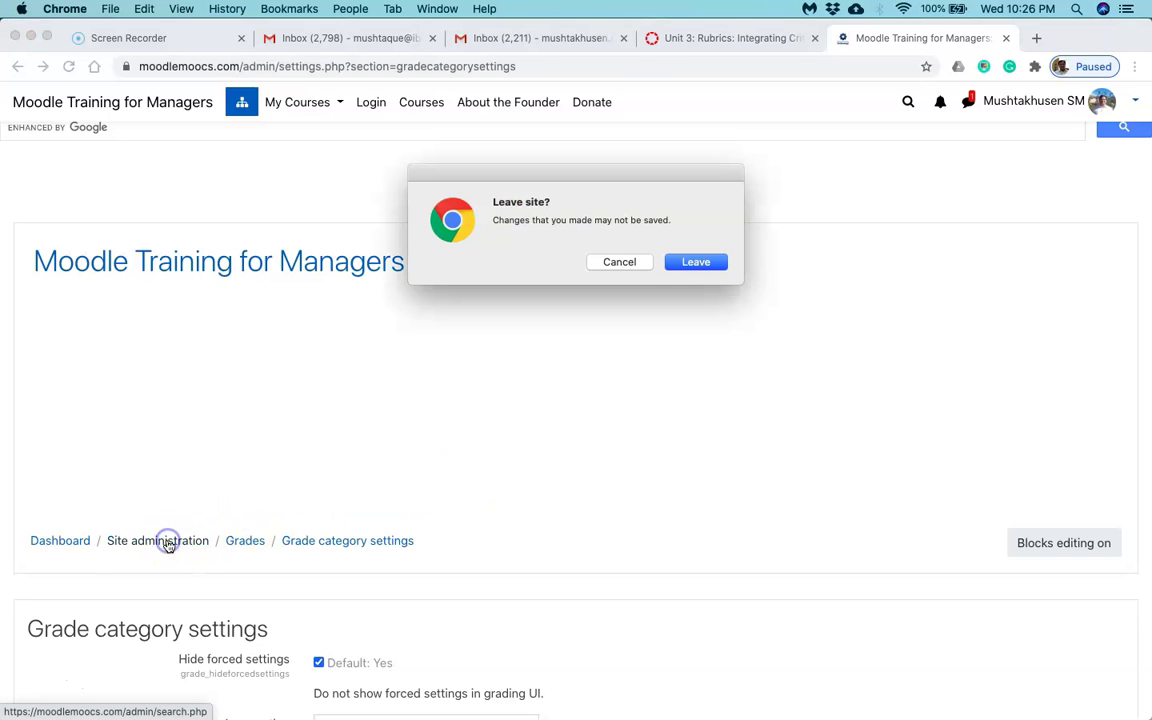
{"action": "left_click", "coordinate": [697, 262]}
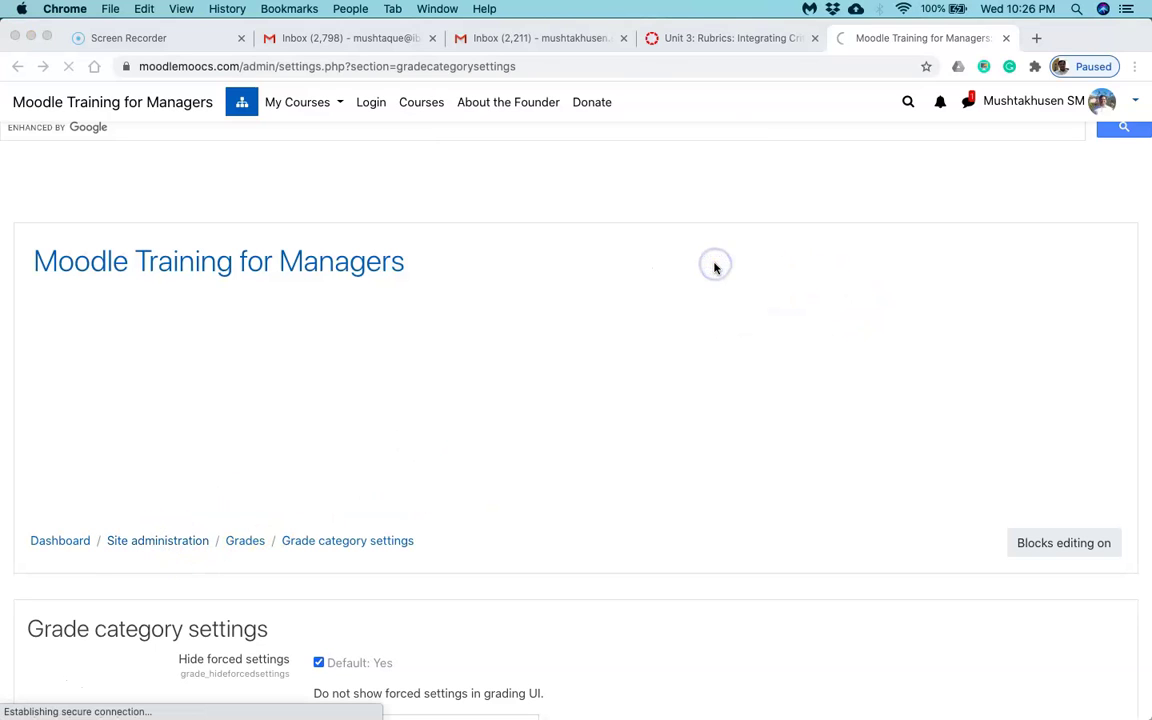
Open the Grade item settings from the Grades section of Site administration
{"action": "scroll", "coordinate": [715, 267], "scroll_direction": "down", "scroll_amount": 5}
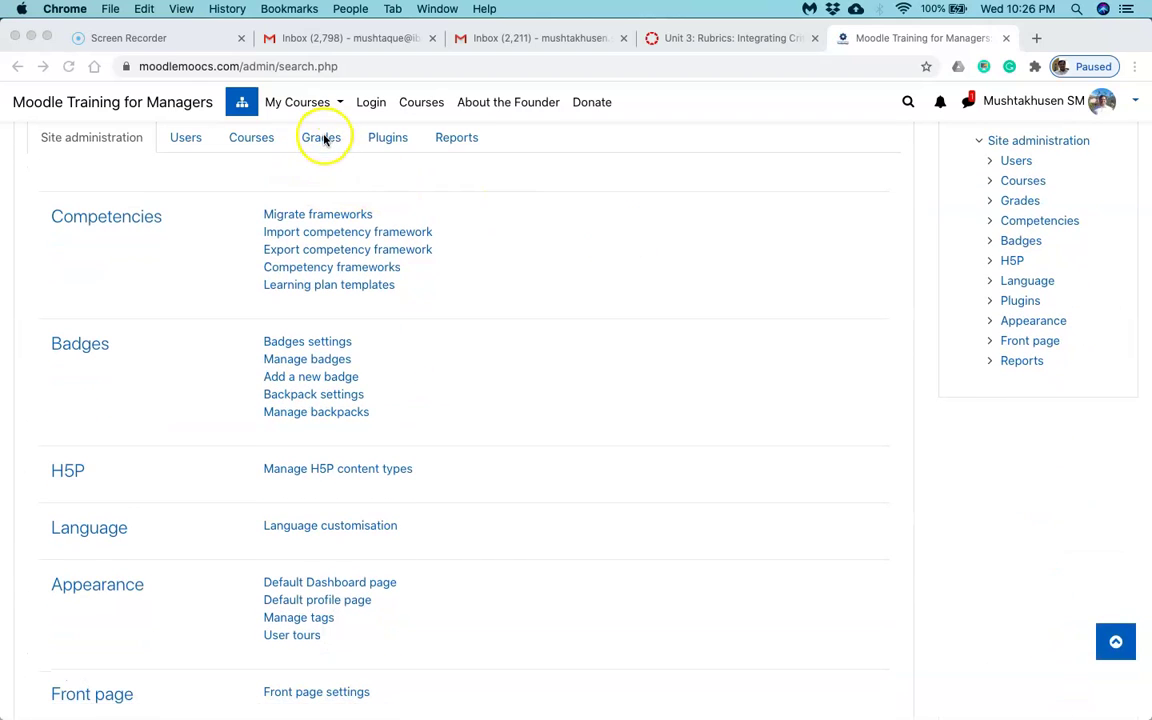
{"action": "left_click", "coordinate": [322, 142]}
{"action": "left_click", "coordinate": [321, 141]}
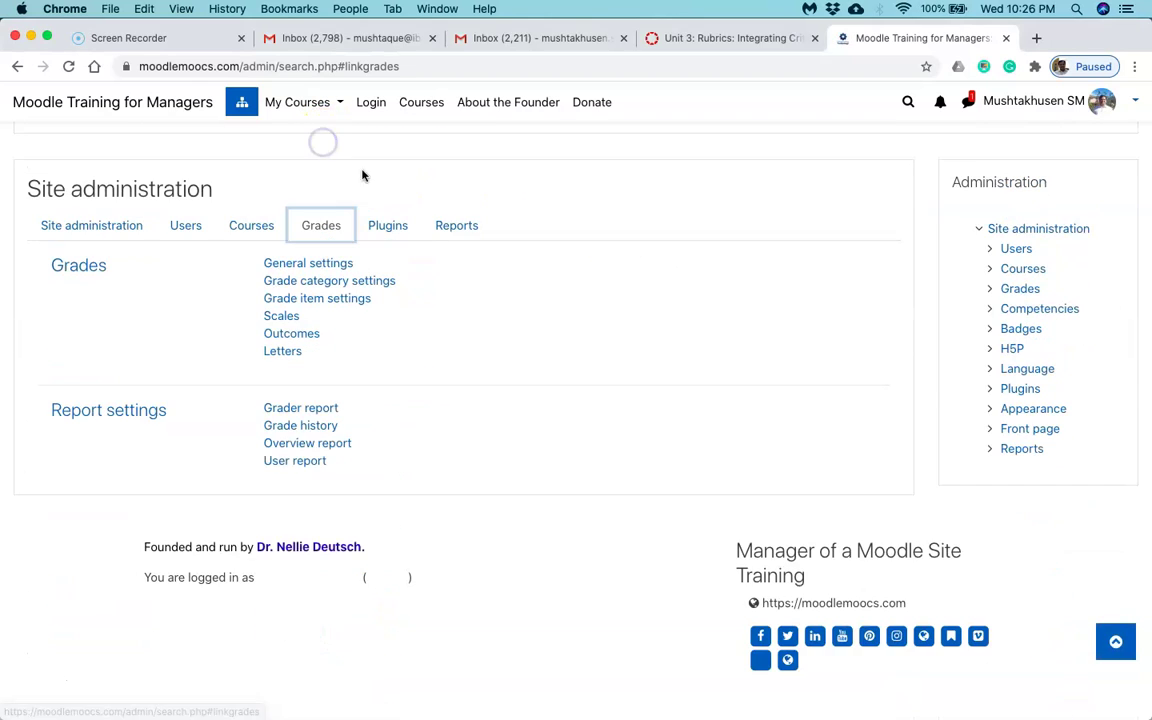
{"action": "left_click", "coordinate": [318, 300]}
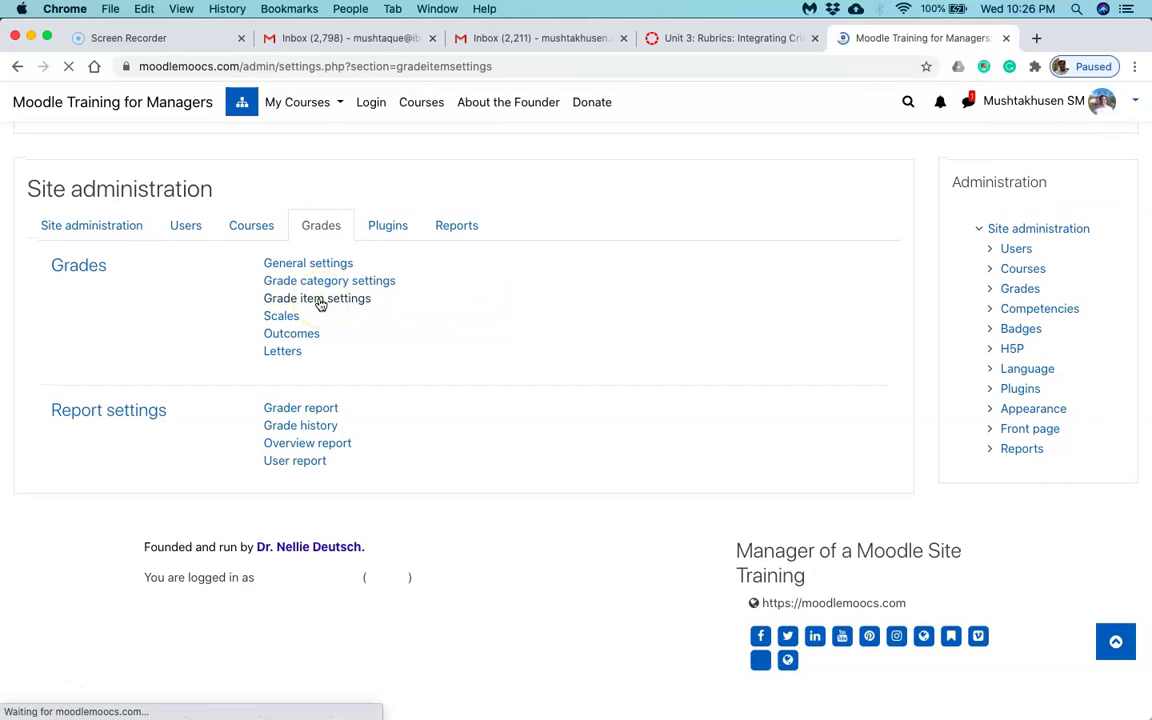
{"action": "scroll", "coordinate": [520, 405], "scroll_direction": "down", "scroll_amount": 5}
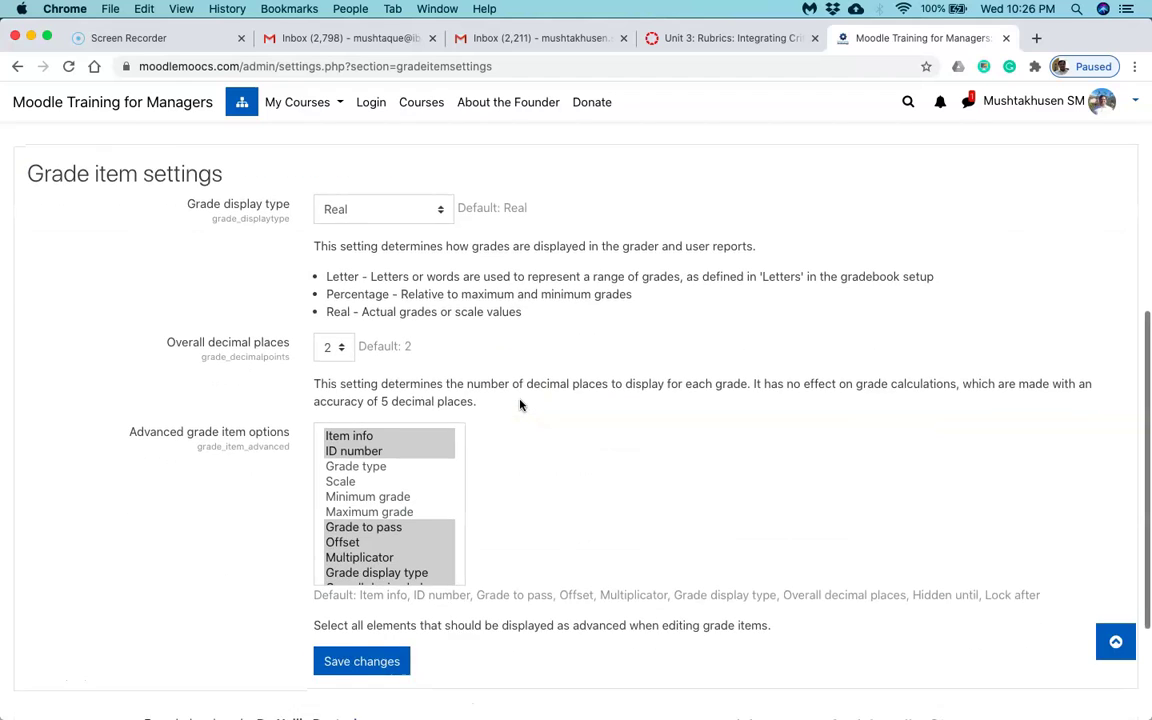
Review the grade display type, overall decimal places and advanced grade item options, and save the grade item settings
{"action": "scroll", "coordinate": [520, 405], "scroll_direction": "down", "scroll_amount": 1}
{"action": "scroll", "coordinate": [520, 405], "scroll_direction": "up", "scroll_amount": 1}
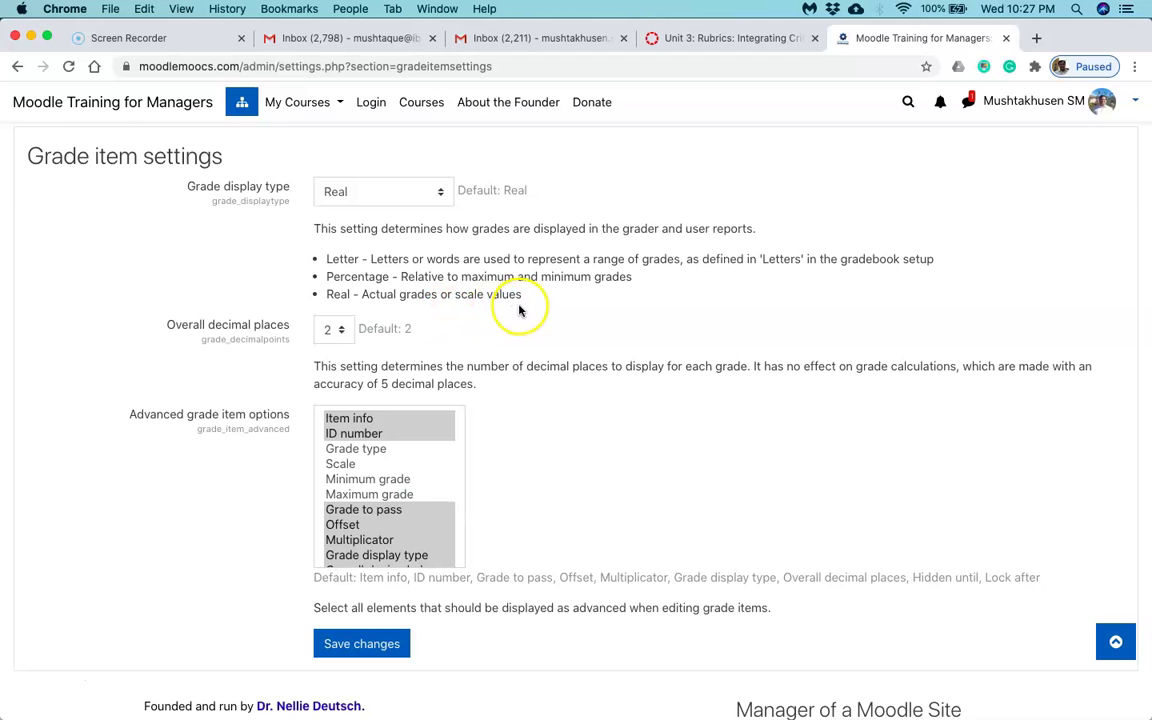
{"action": "scroll", "coordinate": [519, 311], "scroll_direction": "down", "scroll_amount": 3}
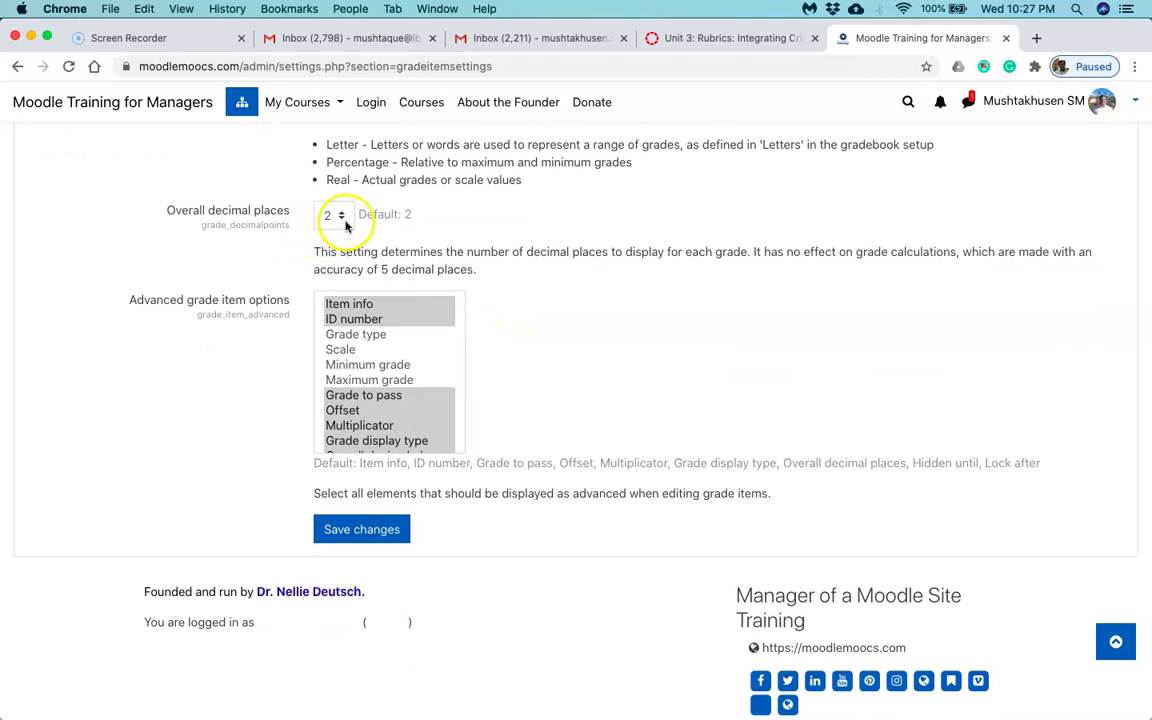
{"action": "scroll", "coordinate": [206, 398], "scroll_direction": "down", "scroll_amount": 1}
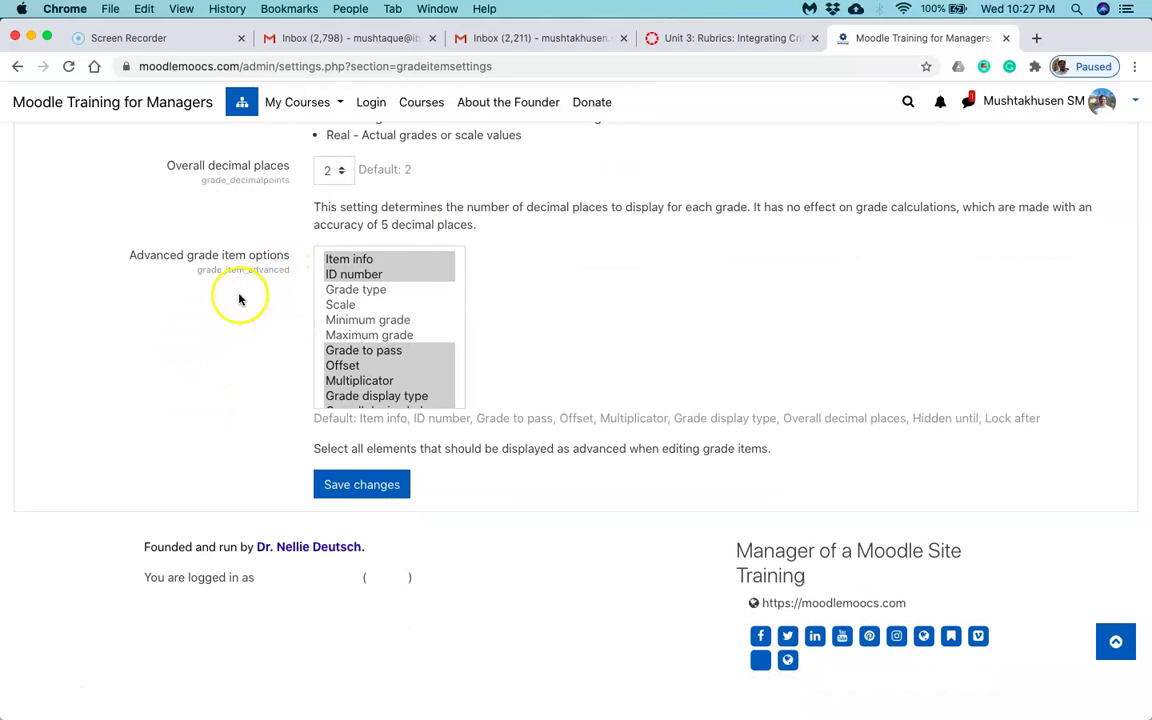
{"action": "scroll", "coordinate": [412, 372], "scroll_direction": "down", "scroll_amount": 3}
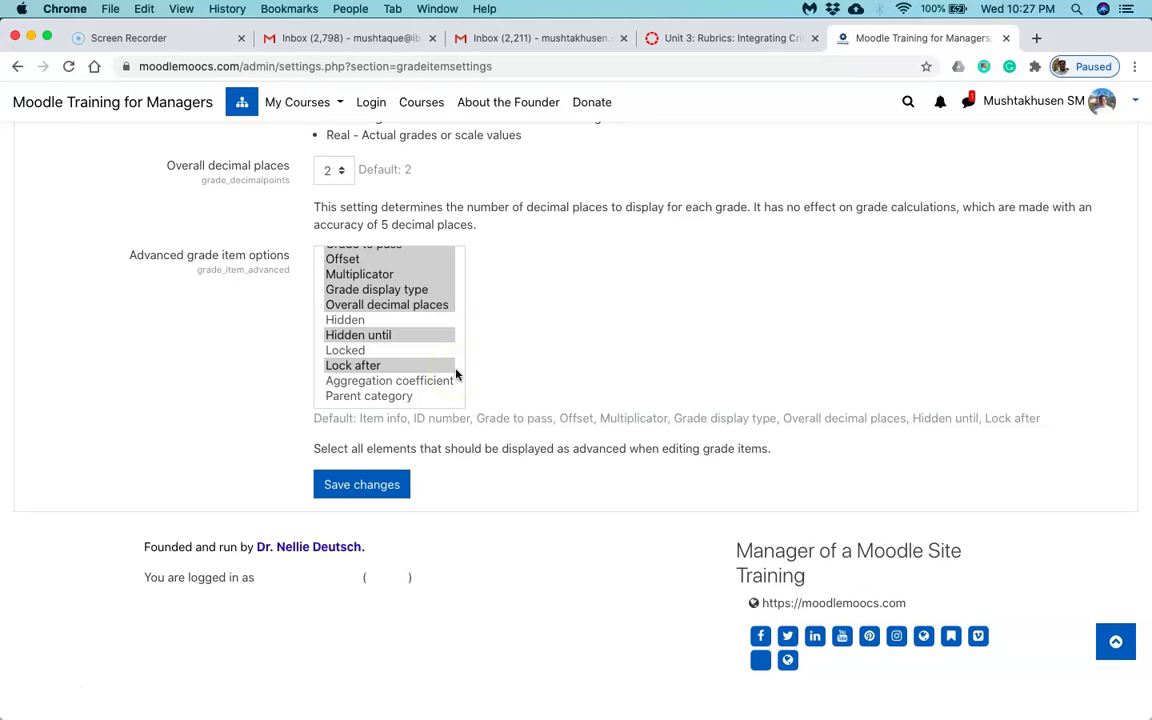
{"action": "scroll", "coordinate": [531, 314], "scroll_direction": "down", "scroll_amount": 1}
{"action": "scroll", "coordinate": [540, 440], "scroll_direction": "up", "scroll_amount": 2}
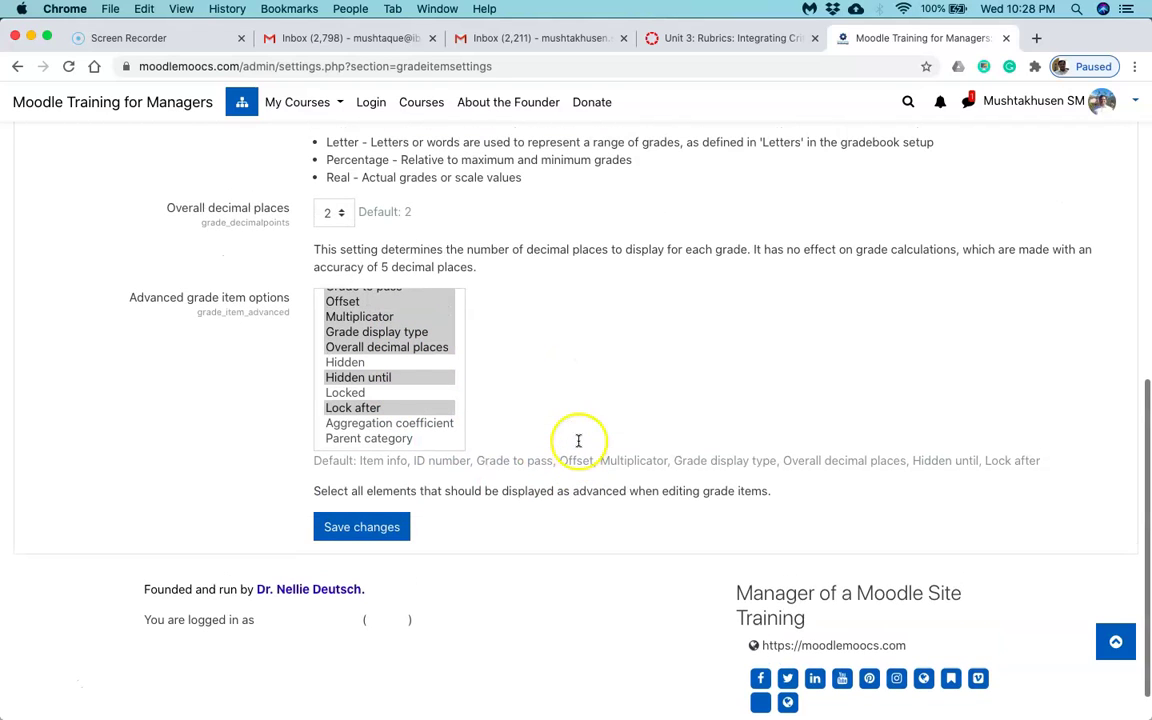
{"action": "left_click", "coordinate": [403, 535]}
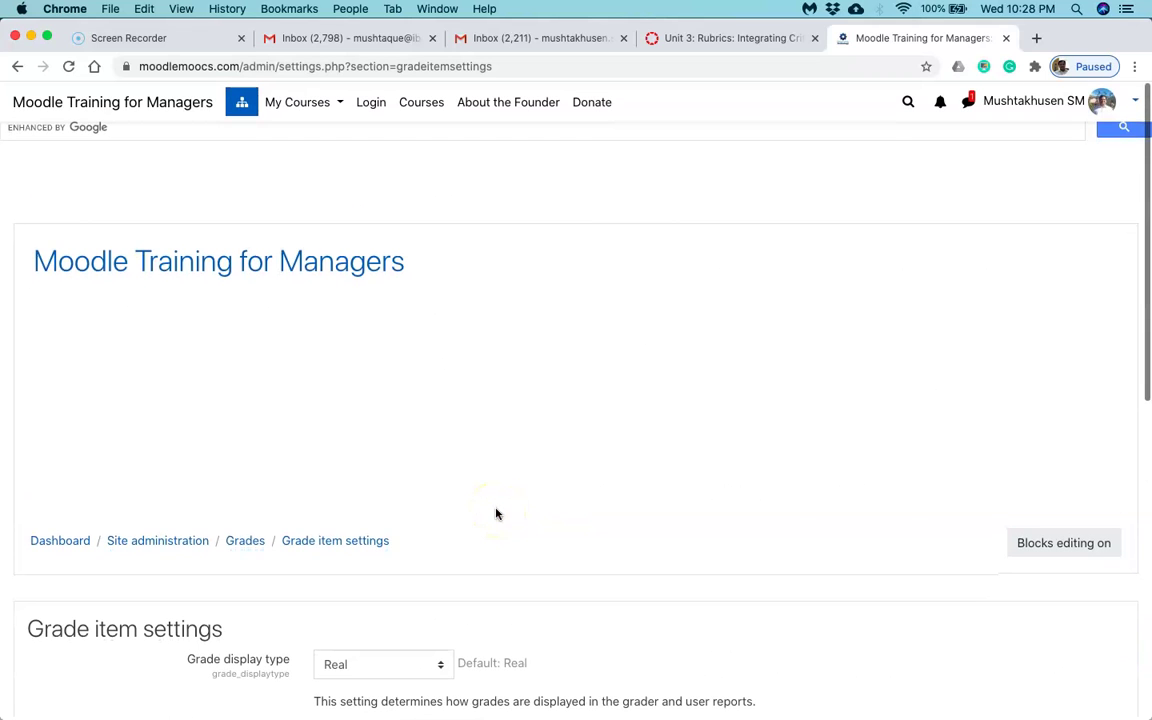
Return to Site administration and open the Scales page under Grades to view the standard scales
{"action": "left_click", "coordinate": [185, 545]}
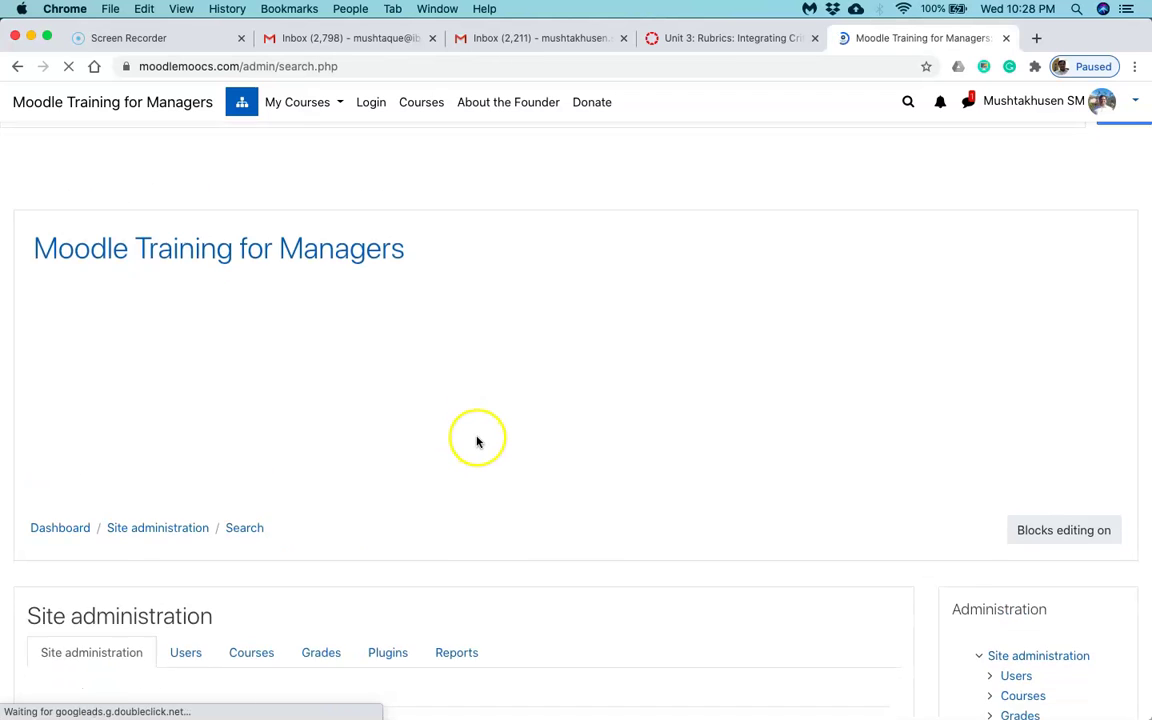
{"action": "scroll", "coordinate": [477, 441], "scroll_direction": "down", "scroll_amount": 10}
{"action": "scroll", "coordinate": [368, 188], "scroll_direction": "up", "scroll_amount": 2}
{"action": "left_click", "coordinate": [323, 189]}
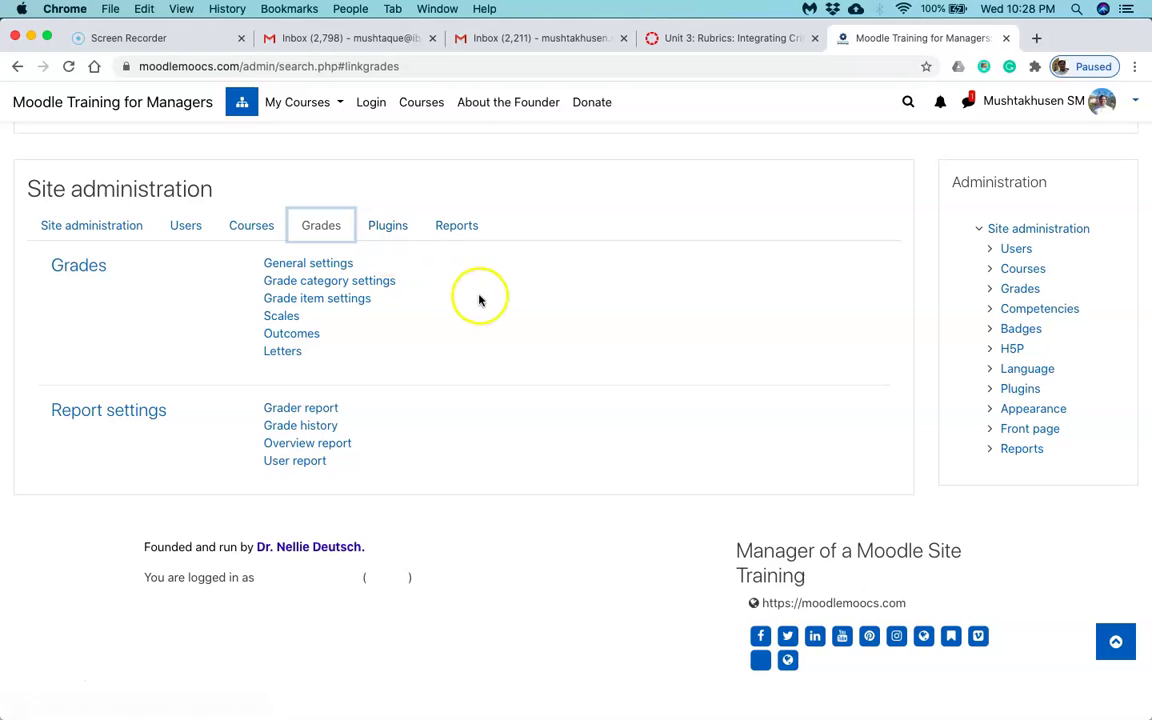
{"action": "left_click", "coordinate": [285, 318]}
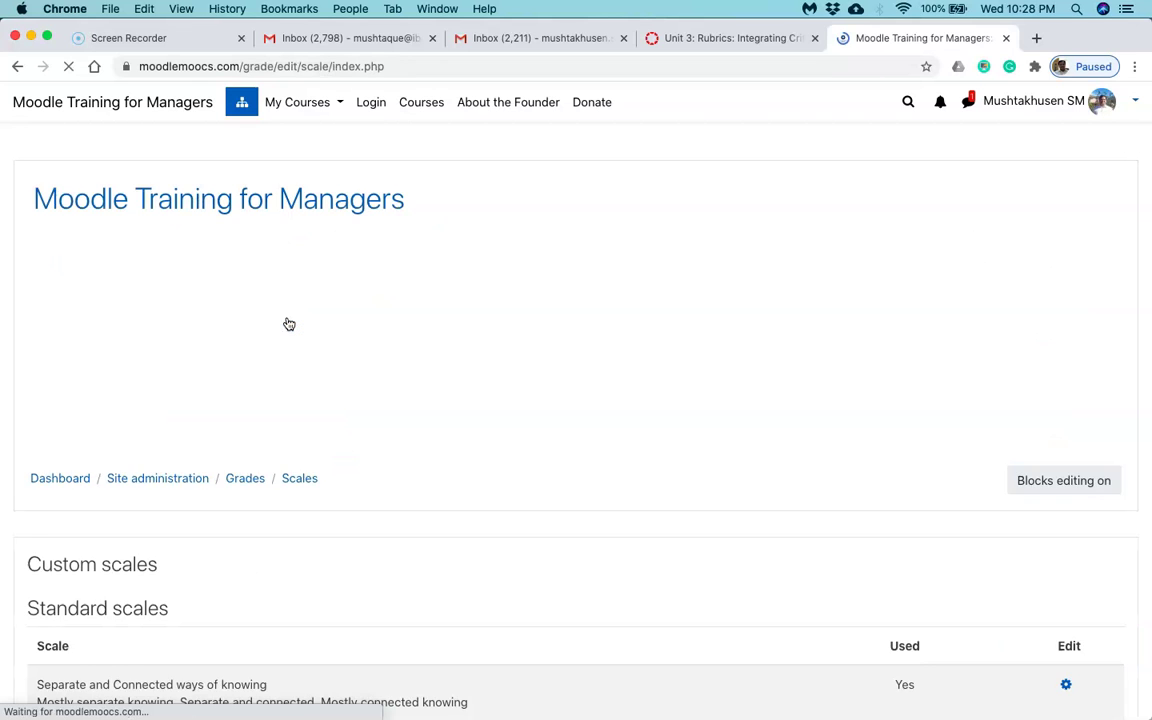
{"action": "scroll", "coordinate": [538, 405], "scroll_direction": "down", "scroll_amount": 5}
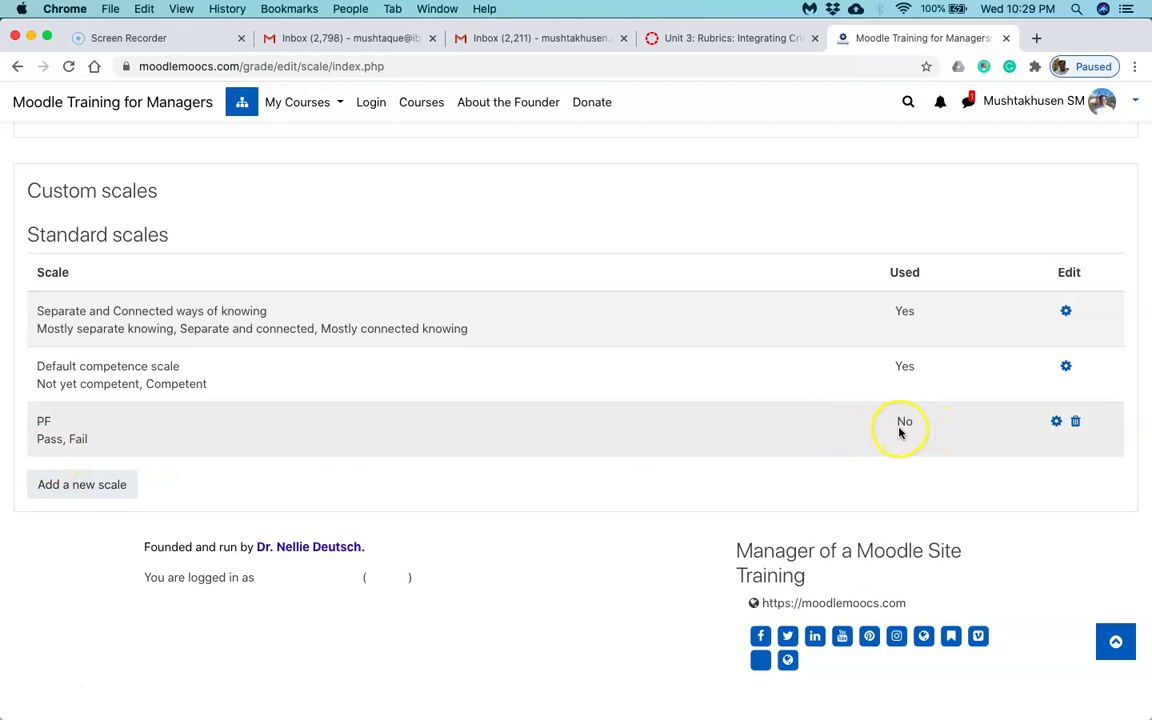
Open the form for a new scale, examine its Name, Scale and Description fields, and cancel without adding one
{"action": "left_click", "coordinate": [475, 490]}
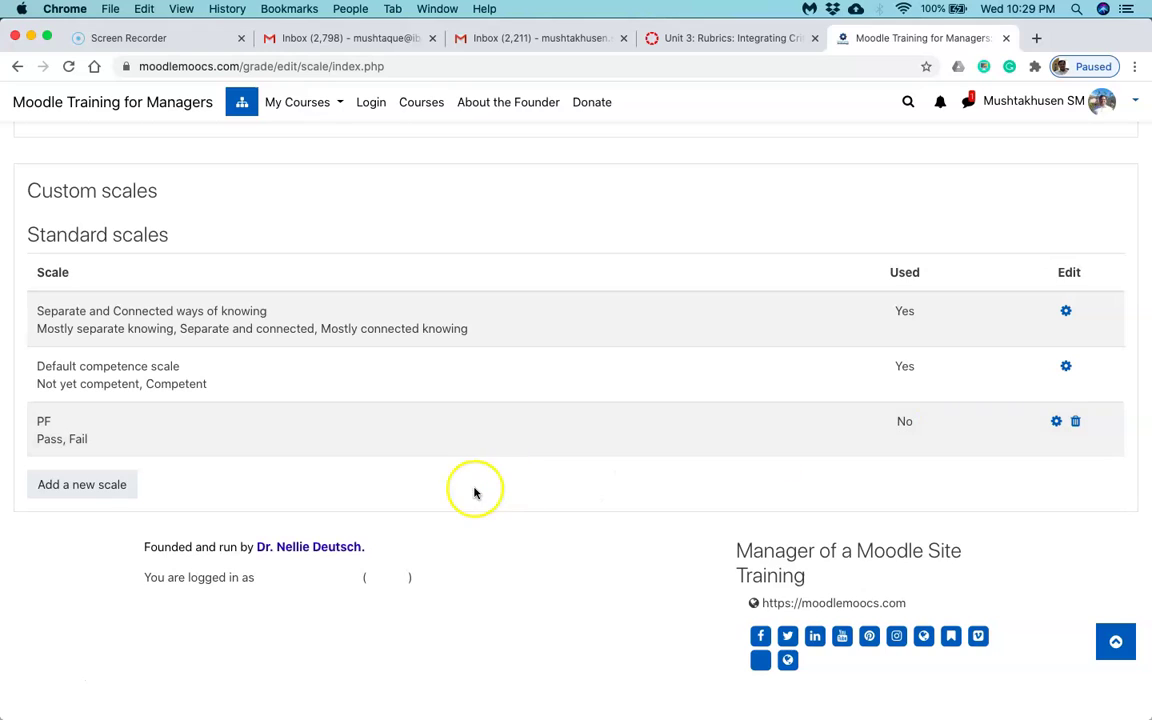
{"action": "left_click", "coordinate": [82, 485]}
{"action": "left_click", "coordinate": [471, 477]}
{"action": "scroll", "coordinate": [471, 477], "scroll_direction": "down", "scroll_amount": 5}
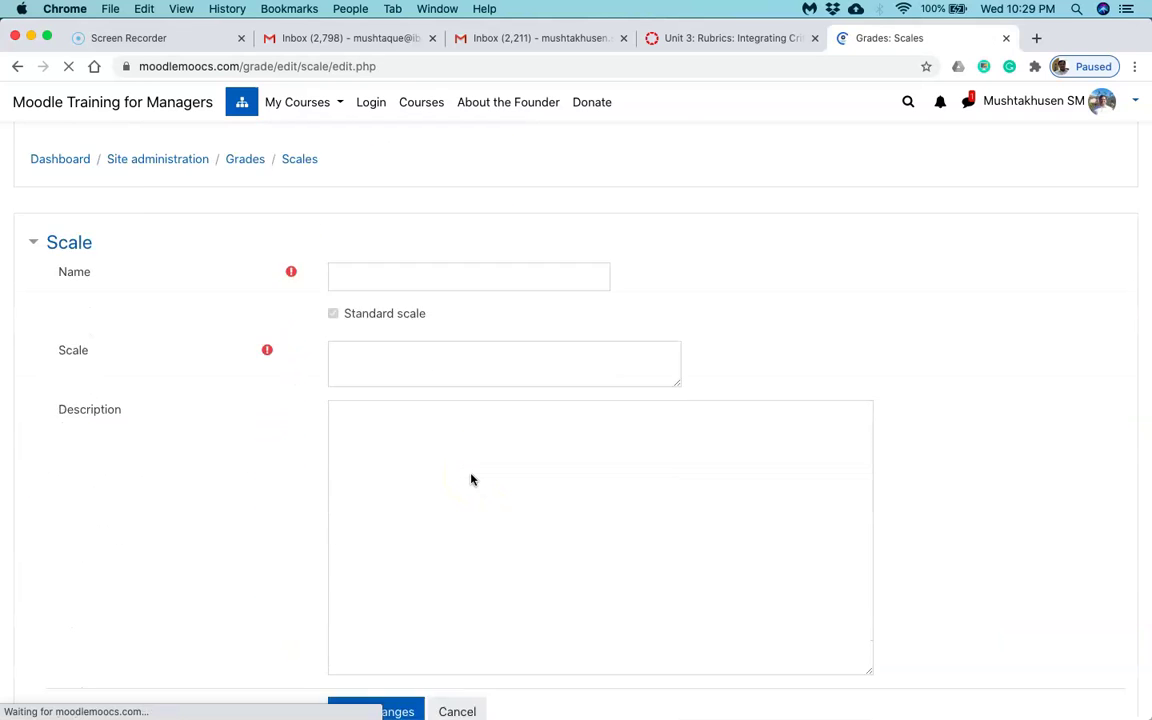
{"action": "left_click", "coordinate": [400, 307]}
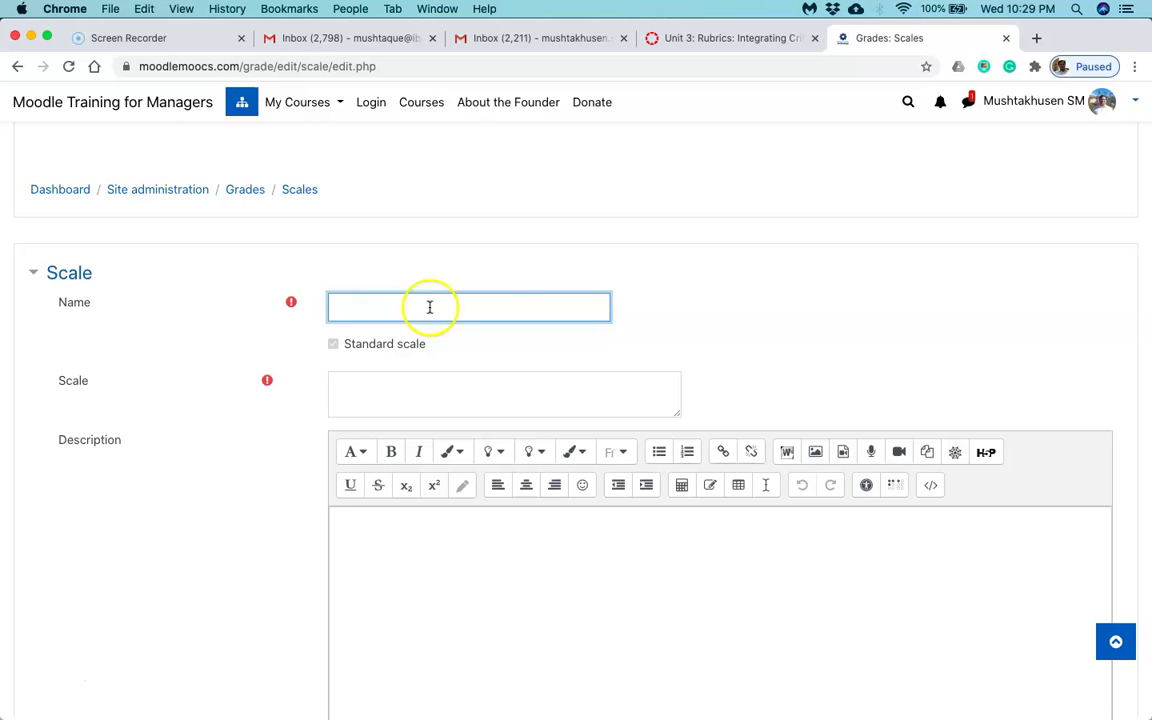
{"action": "scroll", "coordinate": [504, 321], "scroll_direction": "down", "scroll_amount": 1}
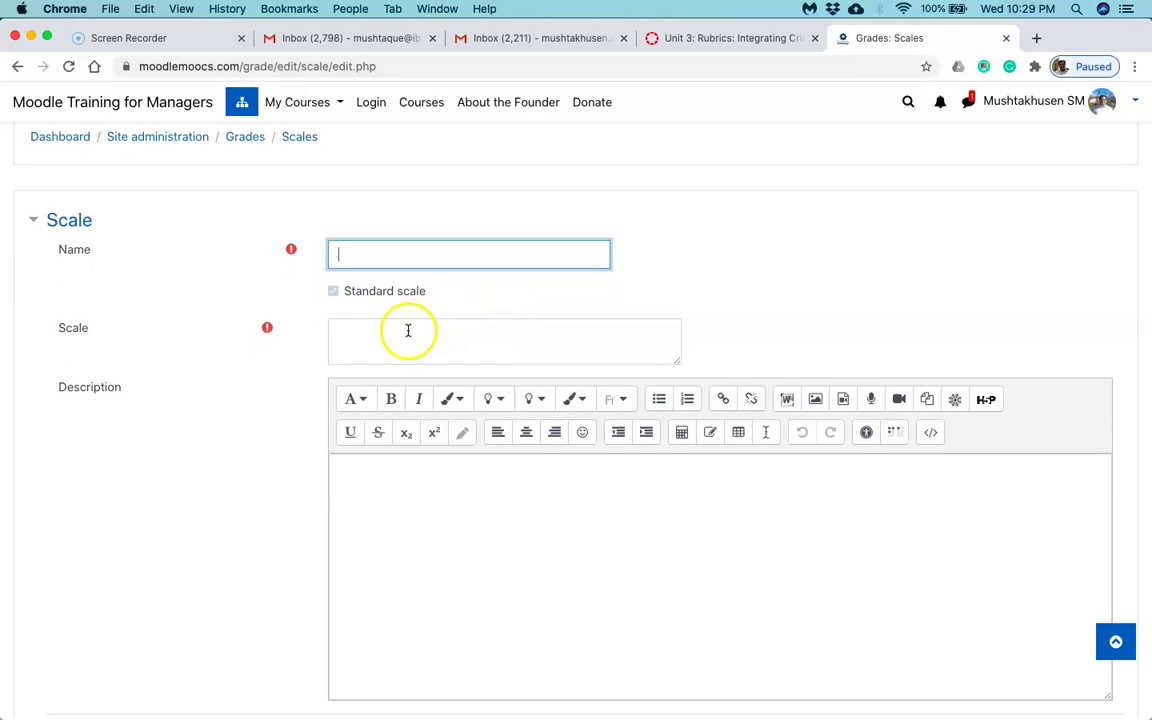
{"action": "left_click", "coordinate": [408, 330]}
{"action": "left_click", "coordinate": [392, 348]}
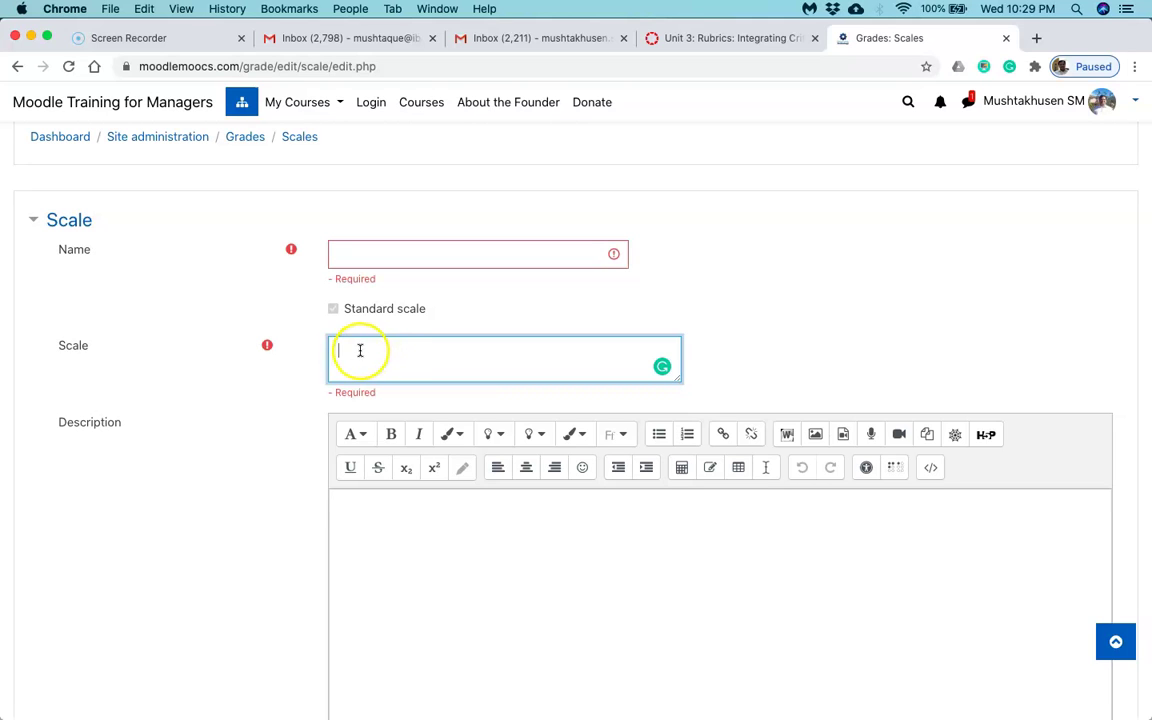
{"action": "scroll", "coordinate": [497, 378], "scroll_direction": "down", "scroll_amount": 3}
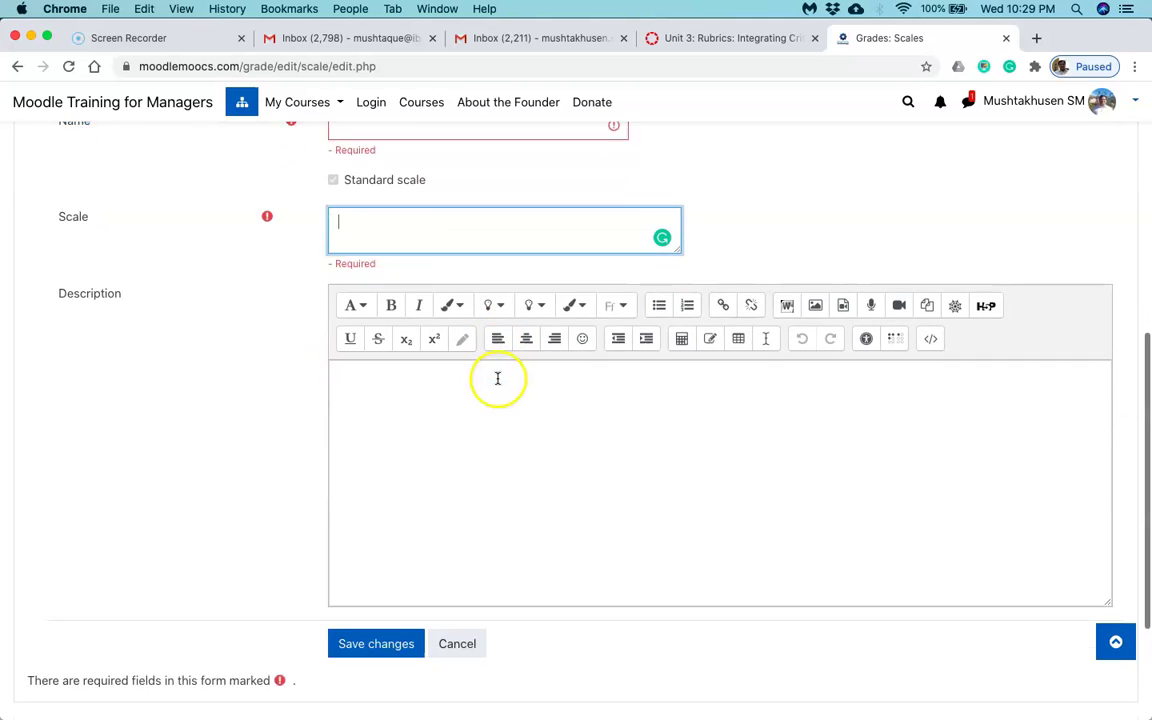
{"action": "scroll", "coordinate": [442, 379], "scroll_direction": "down", "scroll_amount": 1}
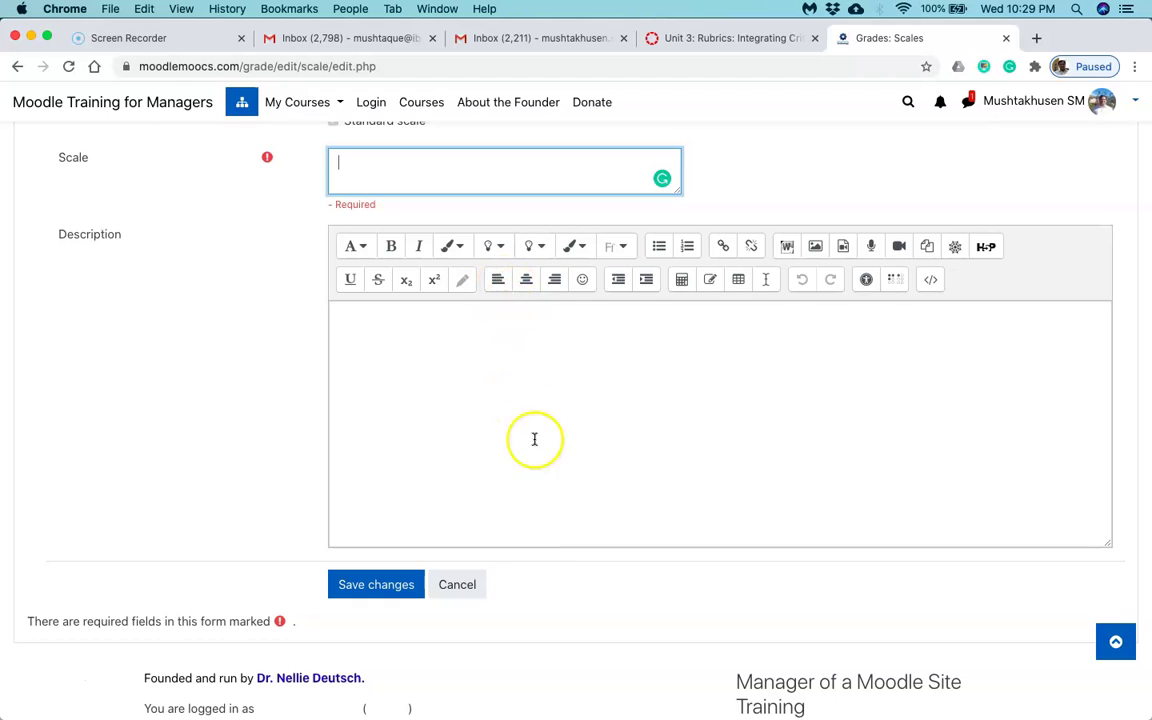
{"action": "left_click", "coordinate": [463, 592]}
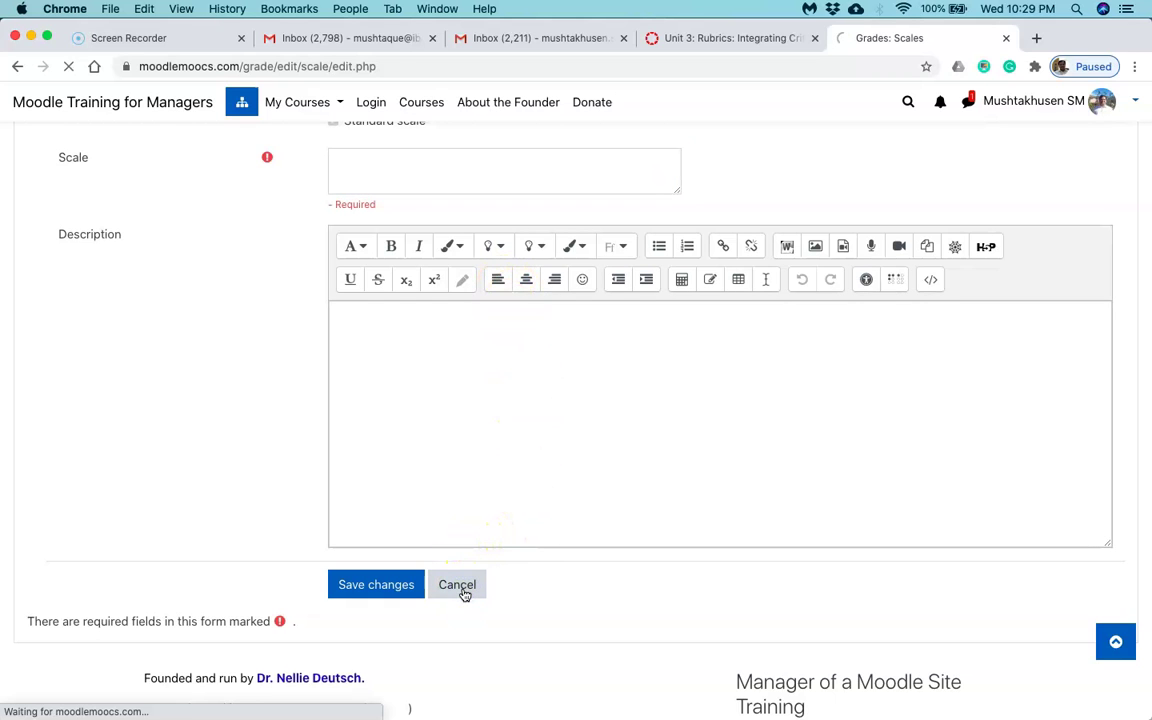
Leave the scales list for Site administration and open the Outcomes page under Grades to view the standard outcomes
{"action": "scroll", "coordinate": [465, 595], "scroll_direction": "down", "scroll_amount": 4}
{"action": "scroll", "coordinate": [465, 595], "scroll_direction": "up", "scroll_amount": 2}
{"action": "scroll", "coordinate": [465, 595], "scroll_direction": "up", "scroll_amount": 1}
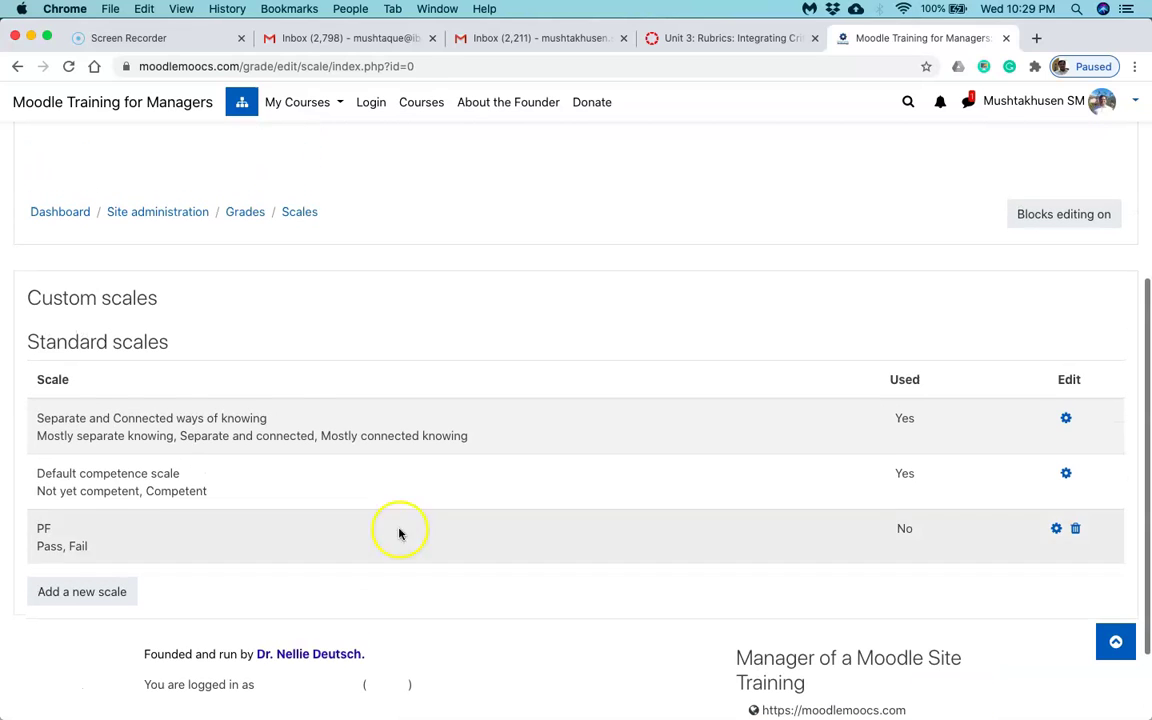
{"action": "left_click", "coordinate": [184, 214]}
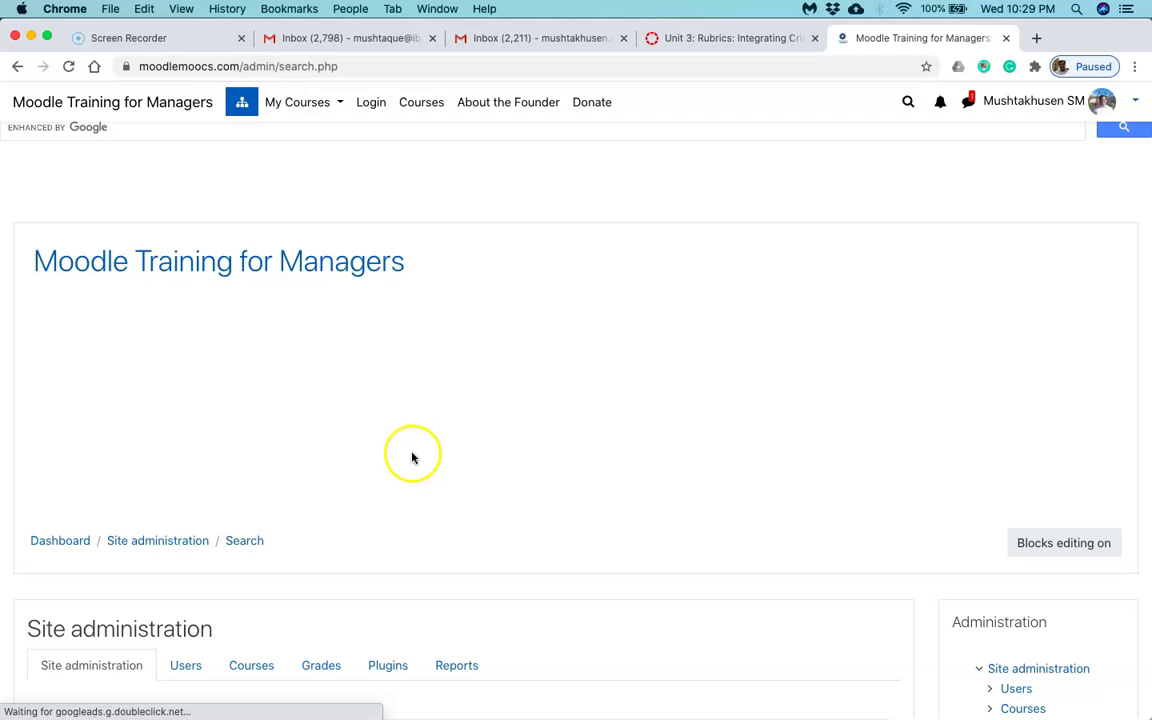
{"action": "scroll", "coordinate": [412, 458], "scroll_direction": "down", "scroll_amount": 3}
{"action": "left_click", "coordinate": [323, 449]}
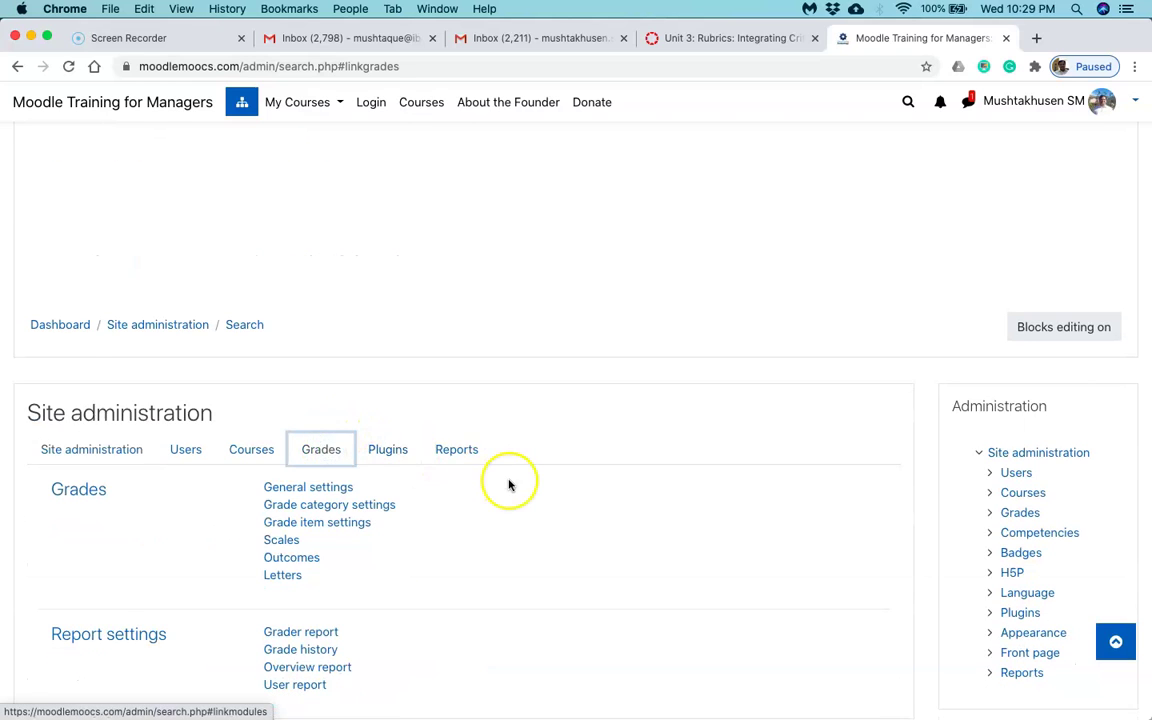
{"action": "scroll", "coordinate": [509, 485], "scroll_direction": "down", "scroll_amount": 3}
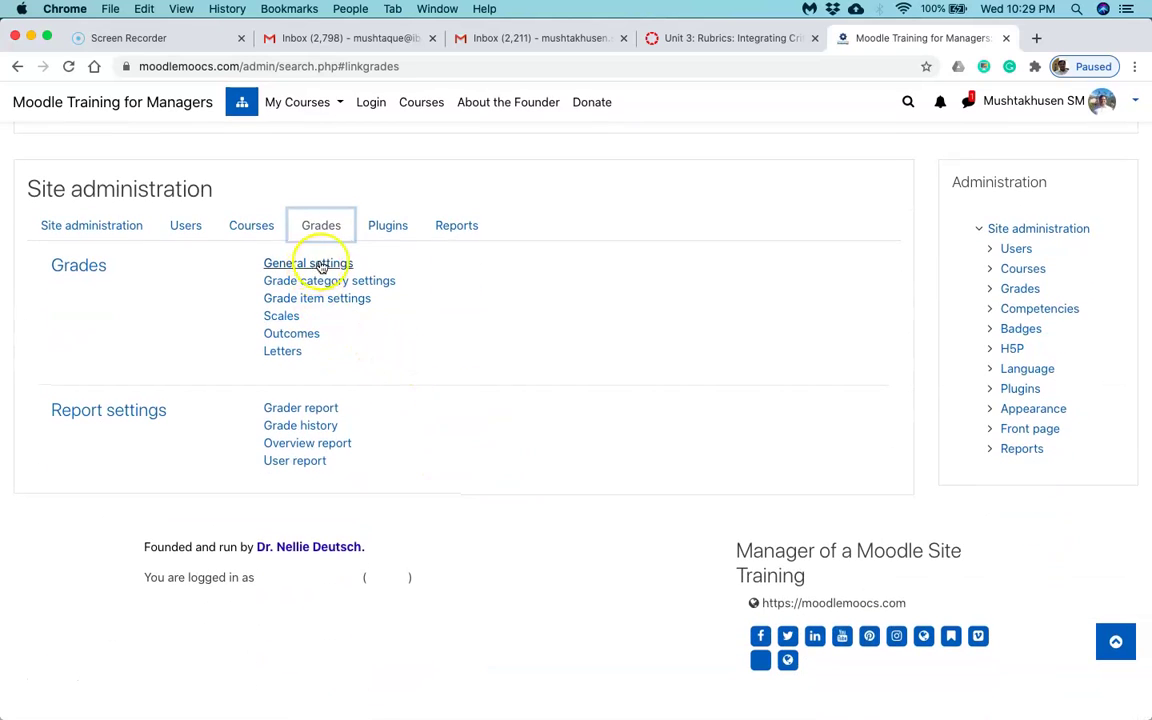
{"action": "left_click", "coordinate": [307, 340]}
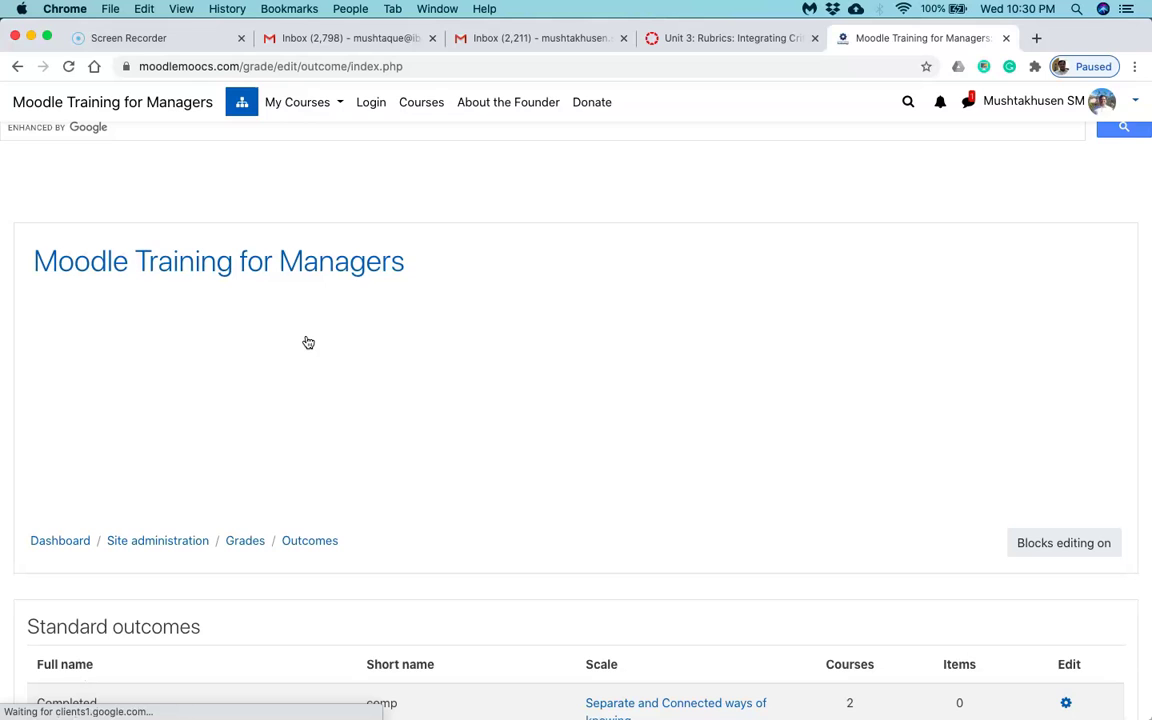
{"action": "scroll", "coordinate": [304, 340], "scroll_direction": "down", "scroll_amount": 4}
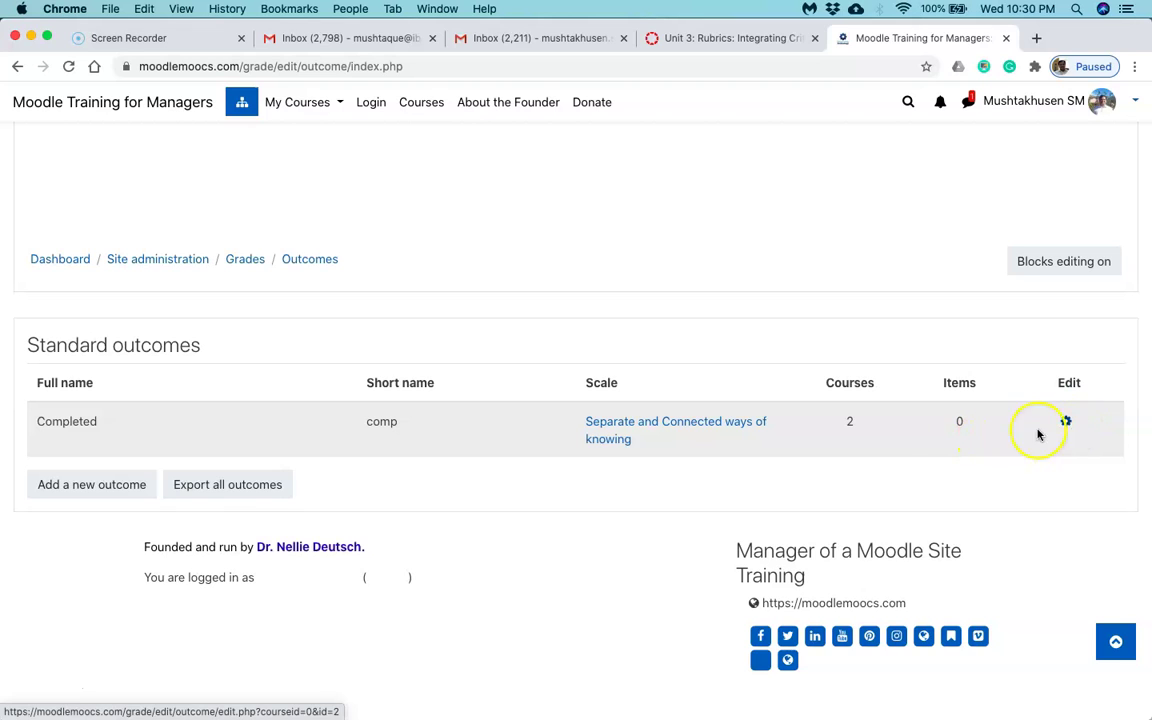
Open the form for a new outcome, examine its name fields, scale choices and description, and cancel without adding one
{"action": "left_click", "coordinate": [108, 494]}
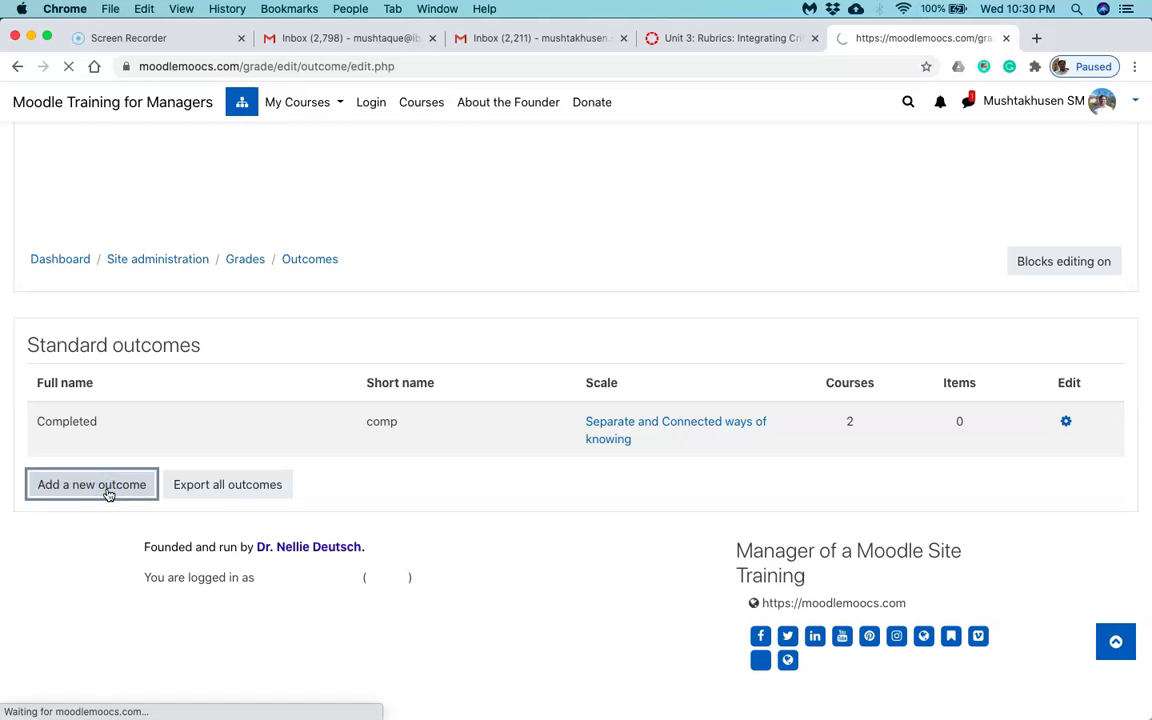
{"action": "scroll", "coordinate": [581, 470], "scroll_direction": "down", "scroll_amount": 5}
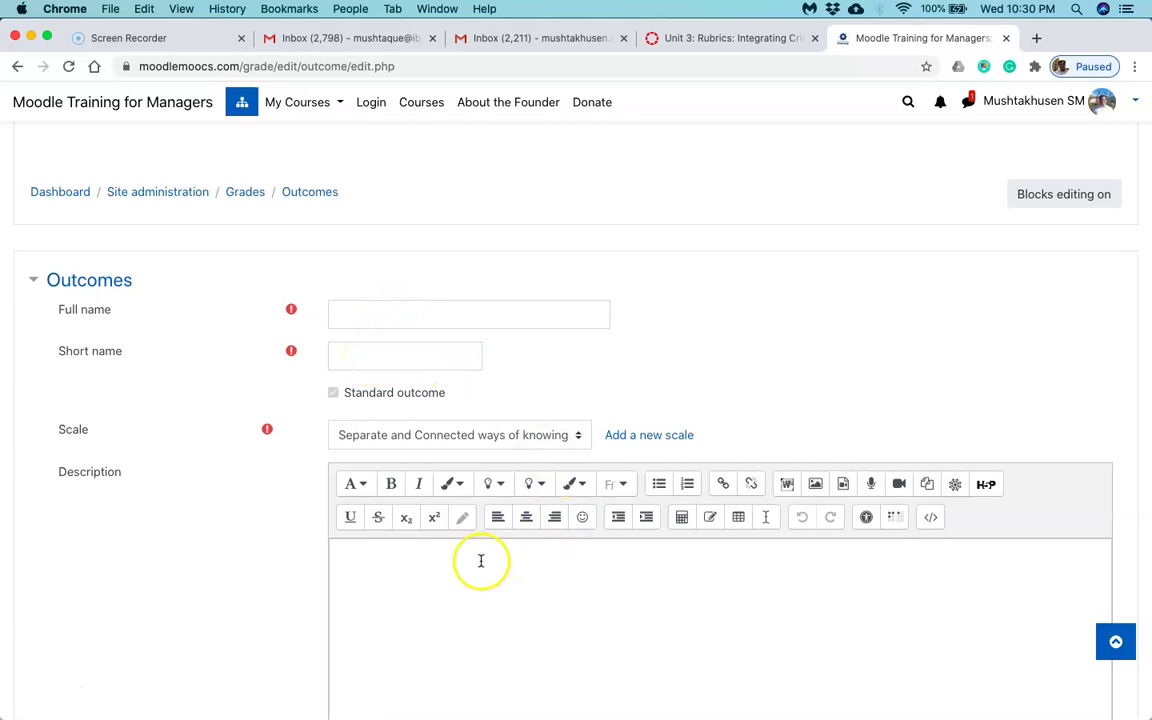
{"action": "scroll", "coordinate": [429, 572], "scroll_direction": "down", "scroll_amount": 1}
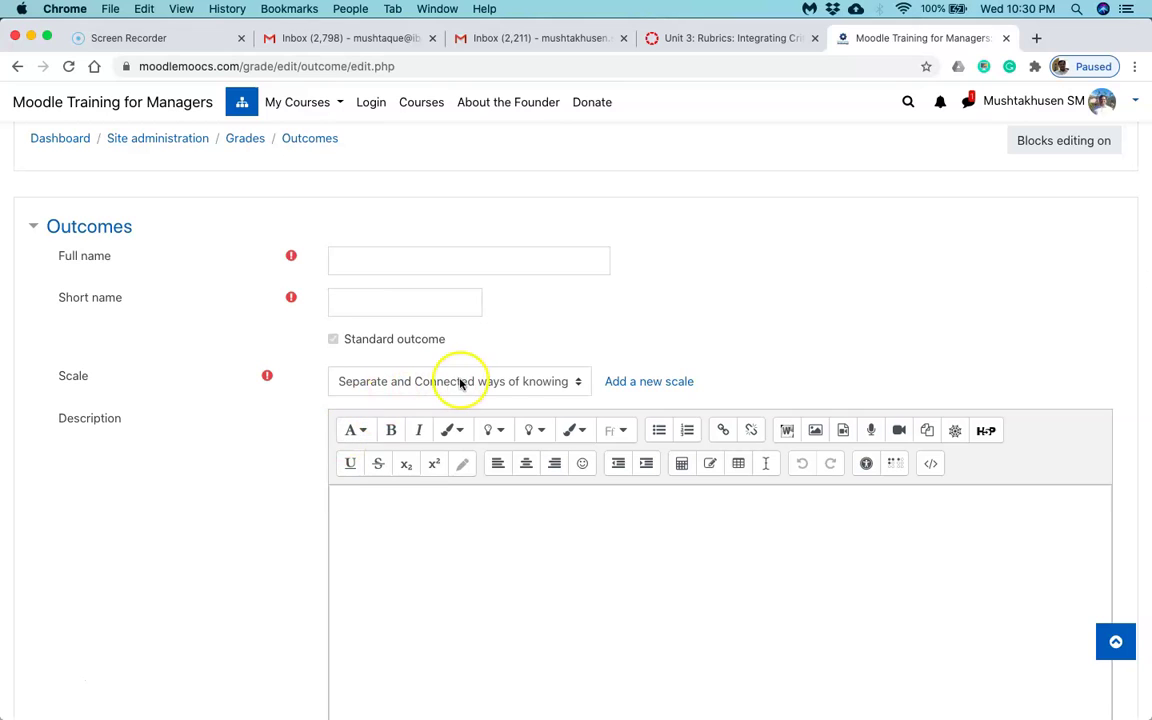
{"action": "left_click", "coordinate": [579, 384]}
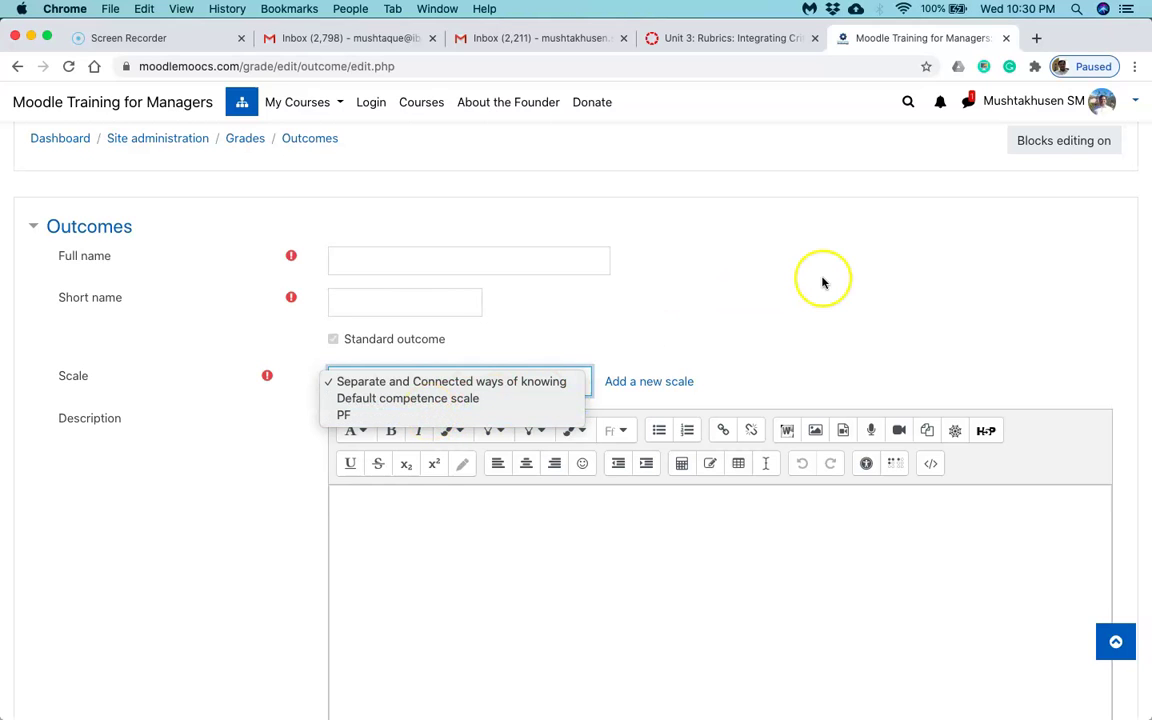
{"action": "left_click", "coordinate": [823, 283]}
{"action": "scroll", "coordinate": [660, 420], "scroll_direction": "down", "scroll_amount": 5}
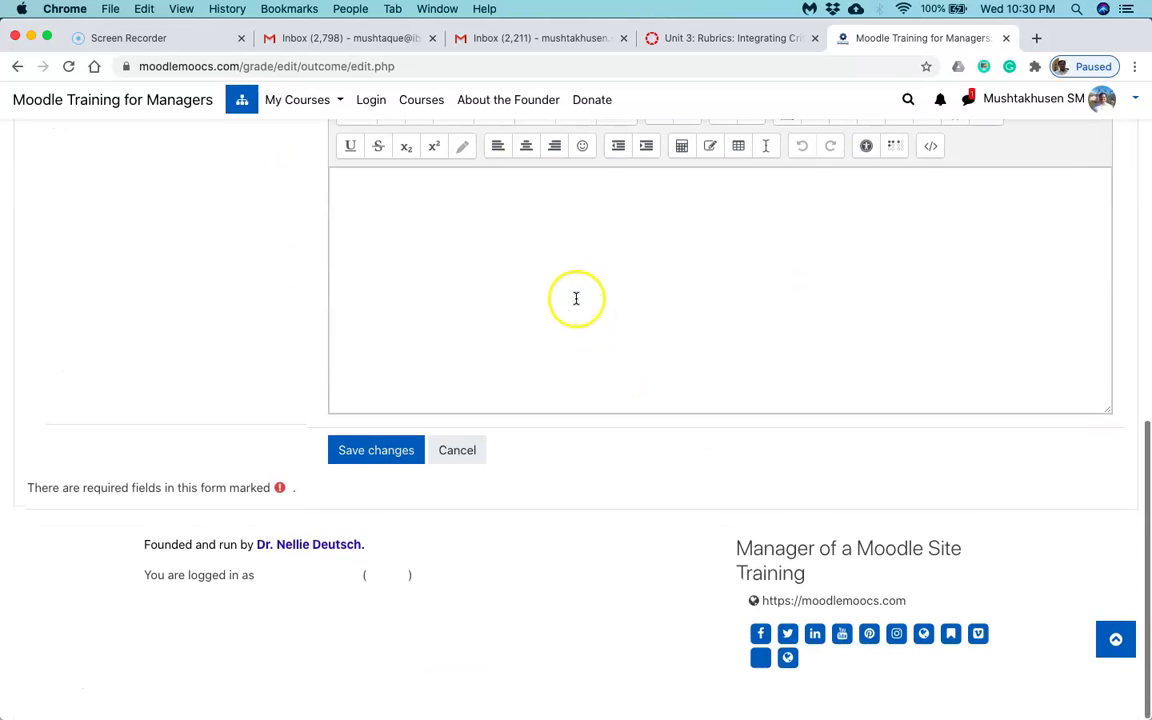
{"action": "left_click", "coordinate": [489, 198]}
{"action": "left_click", "coordinate": [580, 310]}
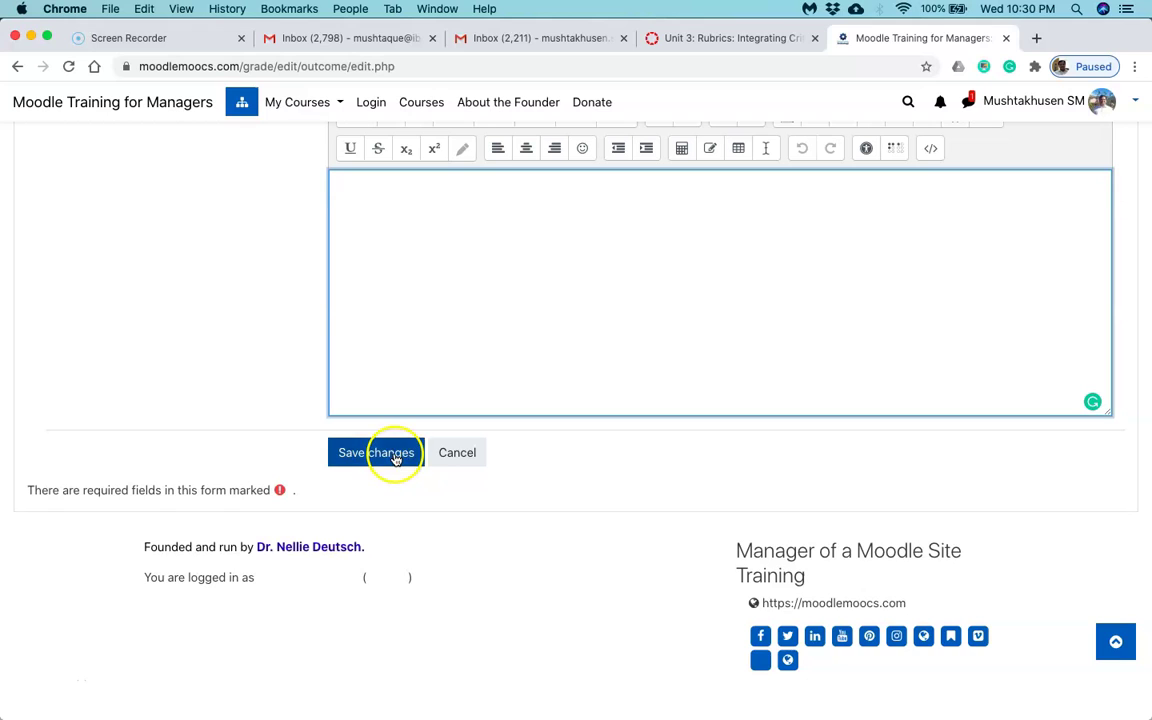
{"action": "left_click", "coordinate": [472, 455]}
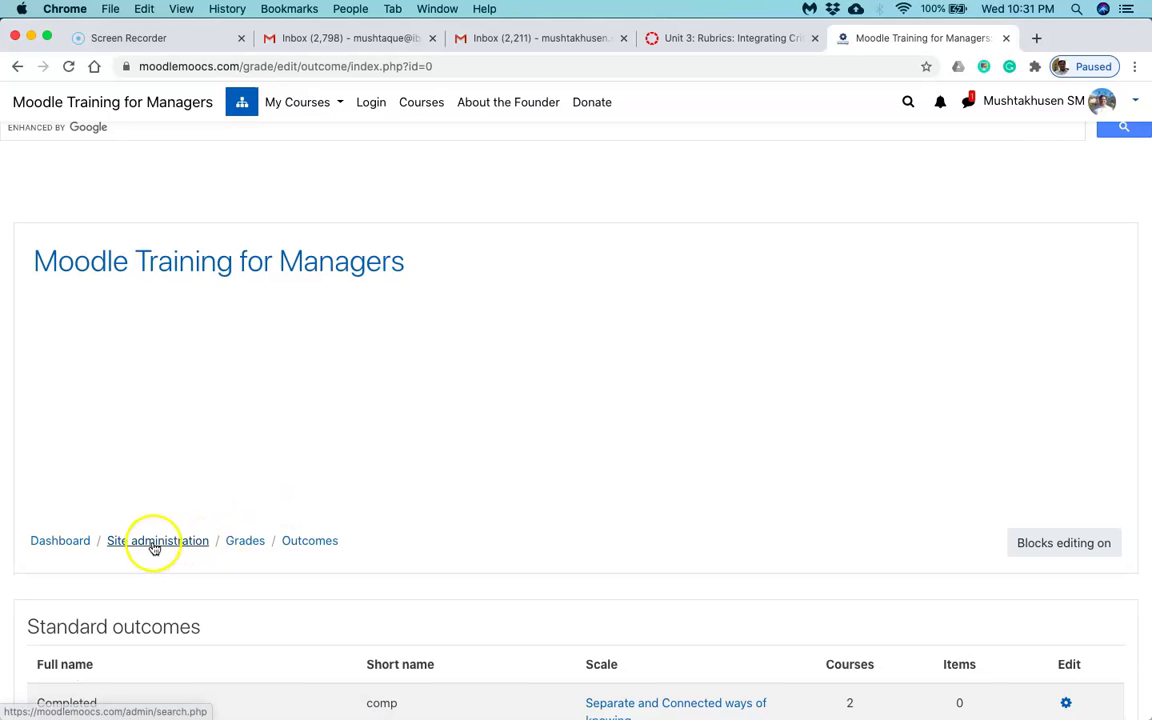
Return to Site administration and open the Letters page under Grades
{"action": "left_click", "coordinate": [157, 545]}
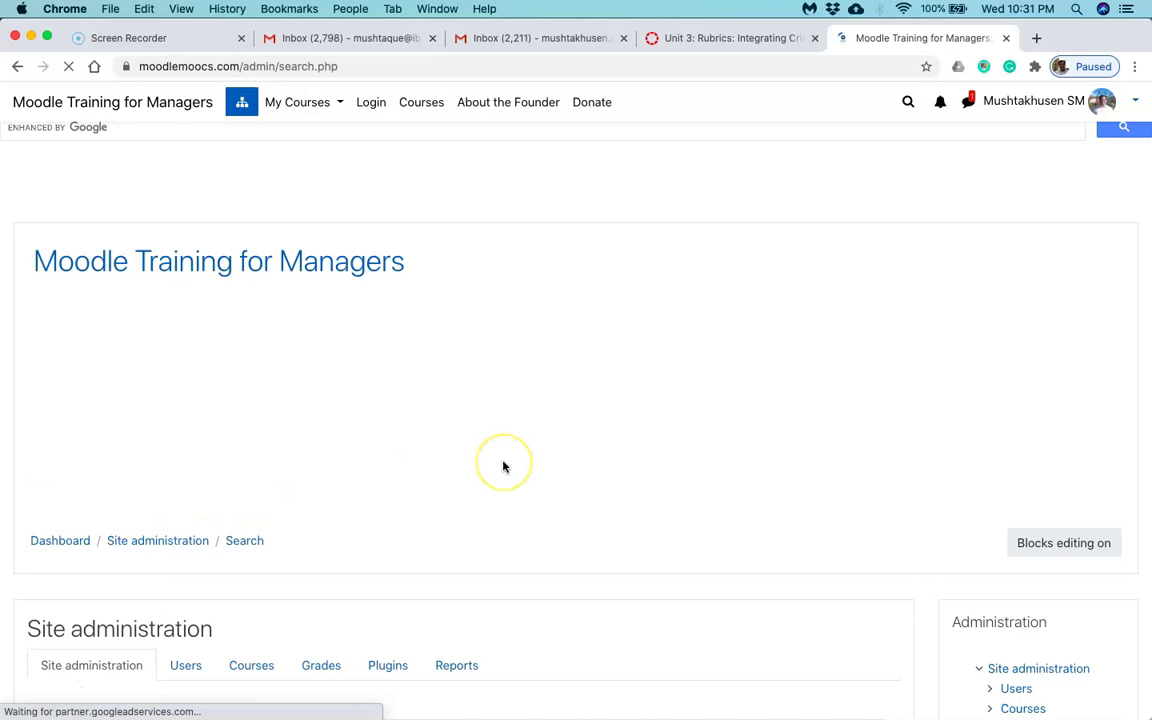
{"action": "scroll", "coordinate": [504, 466], "scroll_direction": "down", "scroll_amount": 5}
{"action": "left_click", "coordinate": [321, 311]}
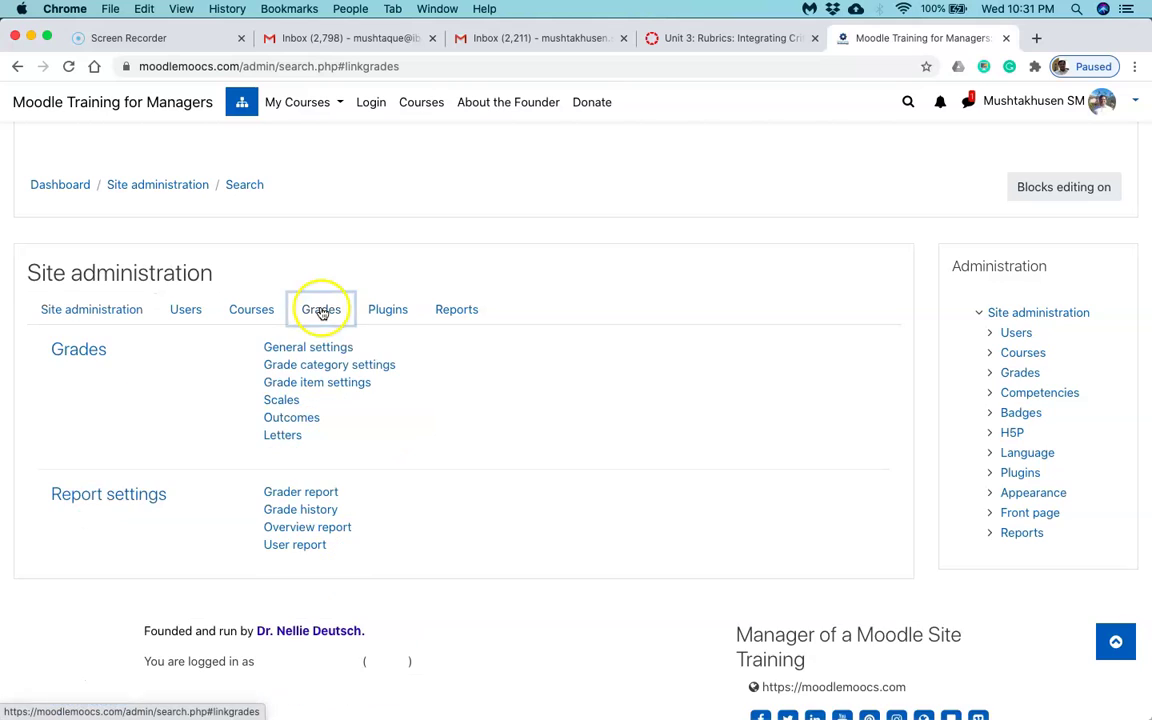
{"action": "scroll", "coordinate": [566, 406], "scroll_direction": "down", "scroll_amount": 2}
{"action": "left_click", "coordinate": [292, 370]}
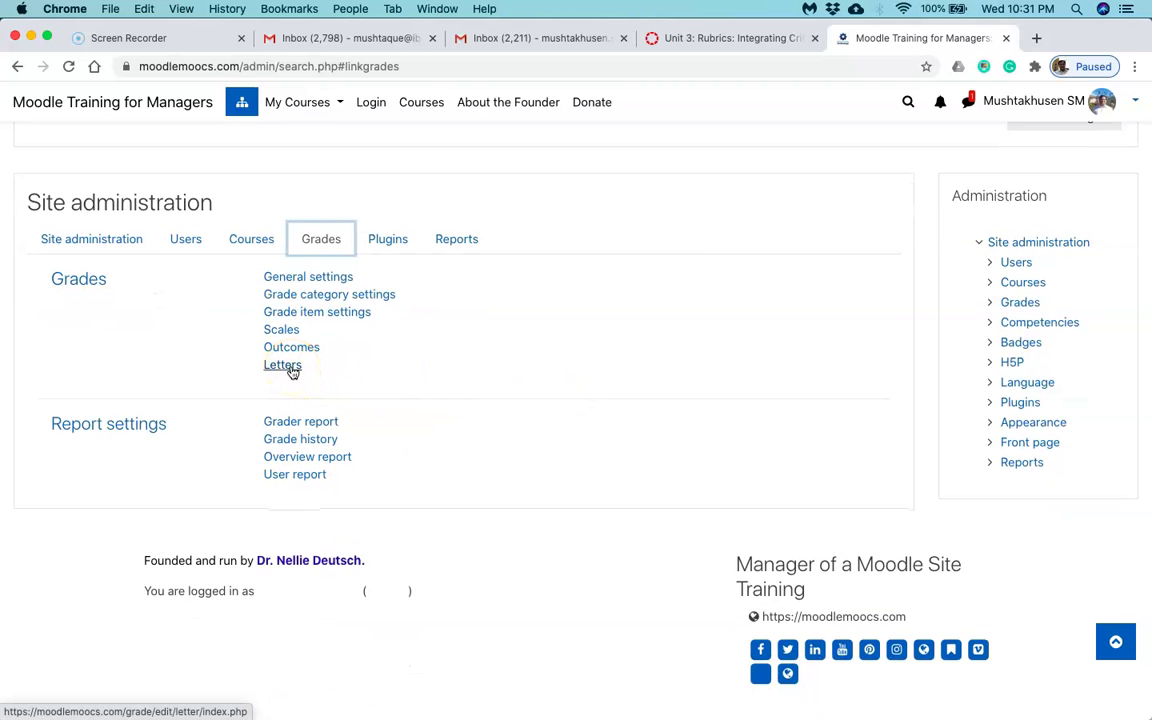
{"action": "left_click", "coordinate": [552, 390]}
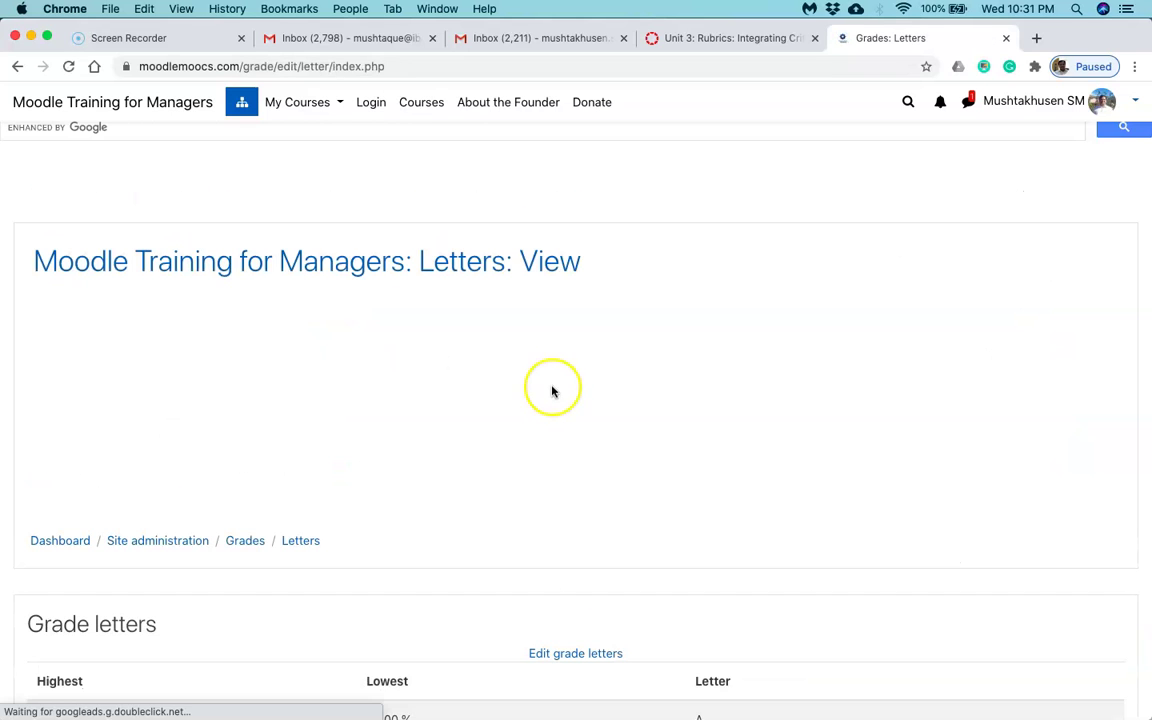
Examine the grade letters table with its highest and lowest percentages for each letter from A to F
{"action": "scroll", "coordinate": [552, 390], "scroll_direction": "down", "scroll_amount": 8}
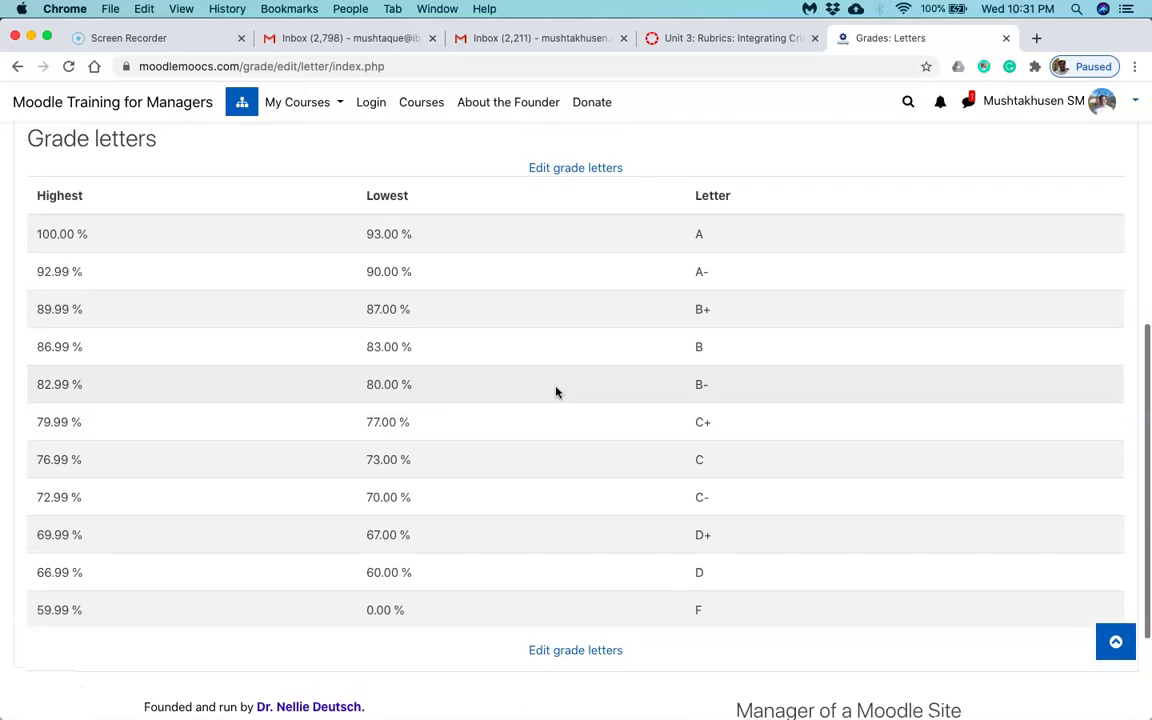
{"action": "left_click", "coordinate": [674, 277]}
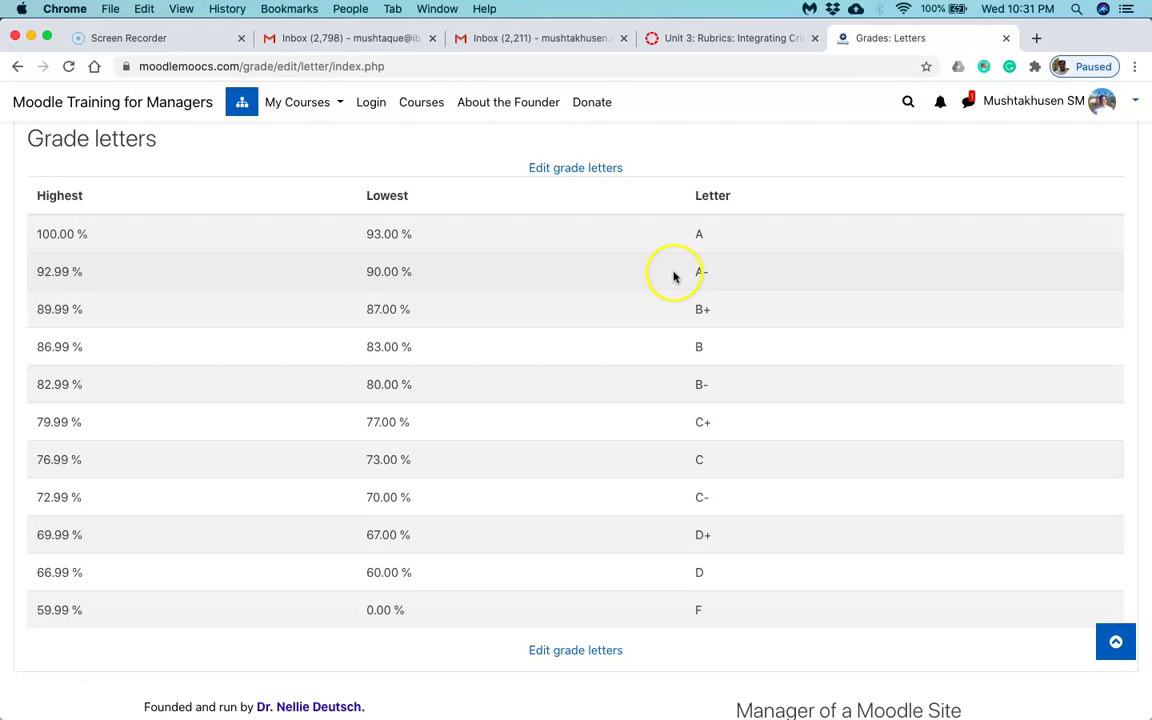
{"action": "scroll", "coordinate": [244, 244], "scroll_direction": "down", "scroll_amount": 1}
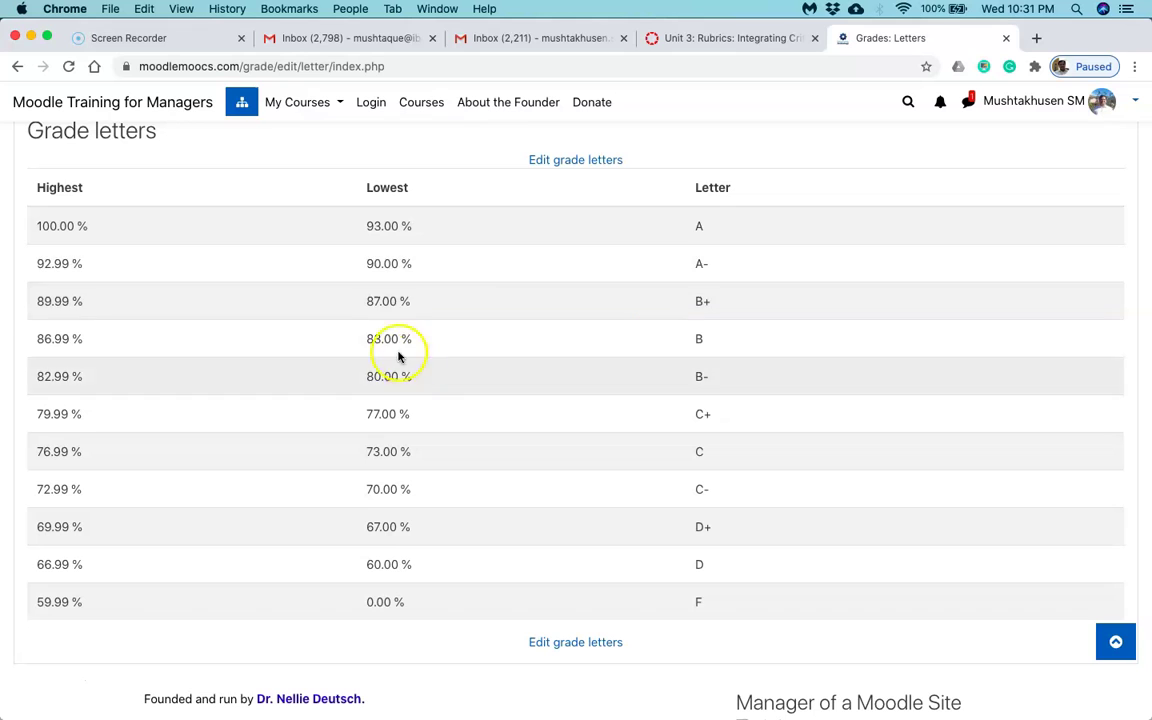
{"action": "scroll", "coordinate": [545, 501], "scroll_direction": "down", "scroll_amount": 2}
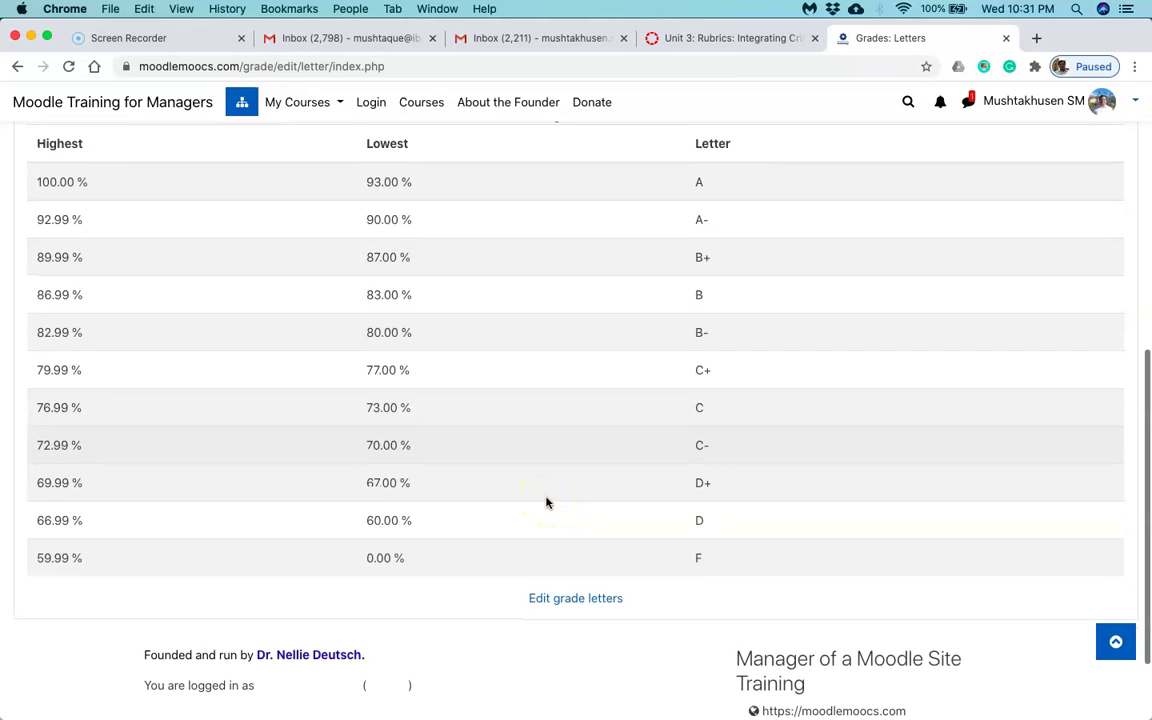
{"action": "scroll", "coordinate": [546, 501], "scroll_direction": "up", "scroll_amount": 3}
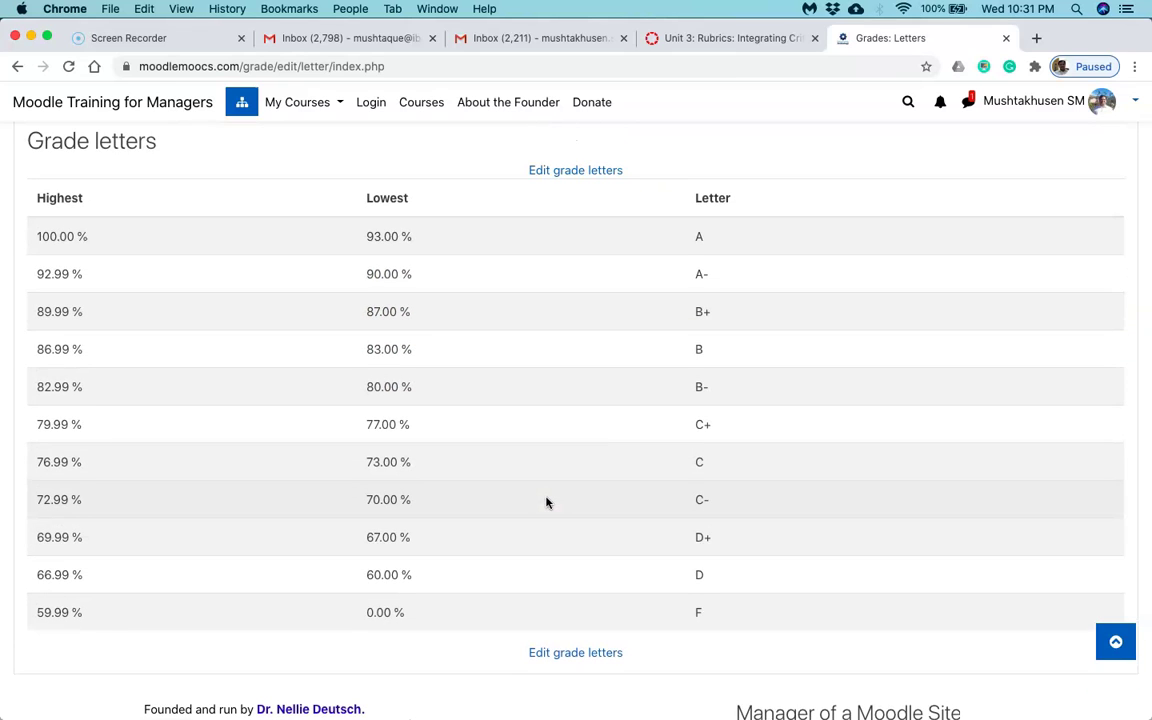
{"action": "scroll", "coordinate": [546, 508], "scroll_direction": "up", "scroll_amount": 1}
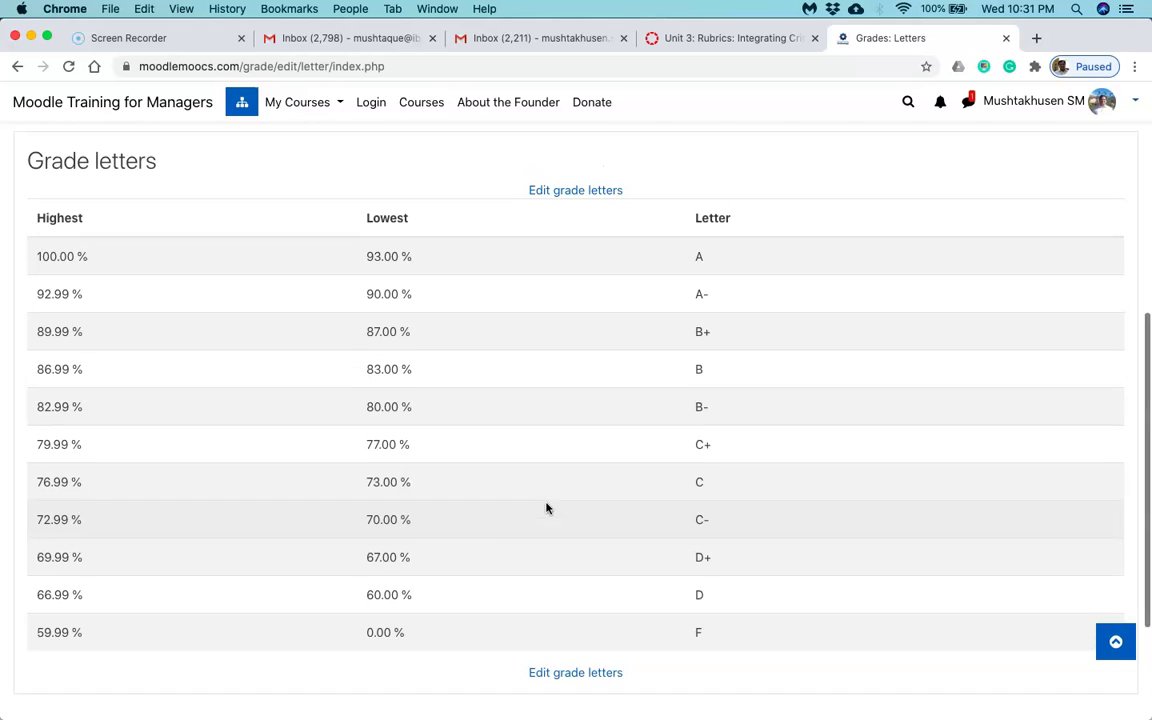
Open the grade letters for editing and set the lower limit of A to 90% and of A- to 80%
{"action": "left_click", "coordinate": [594, 195]}
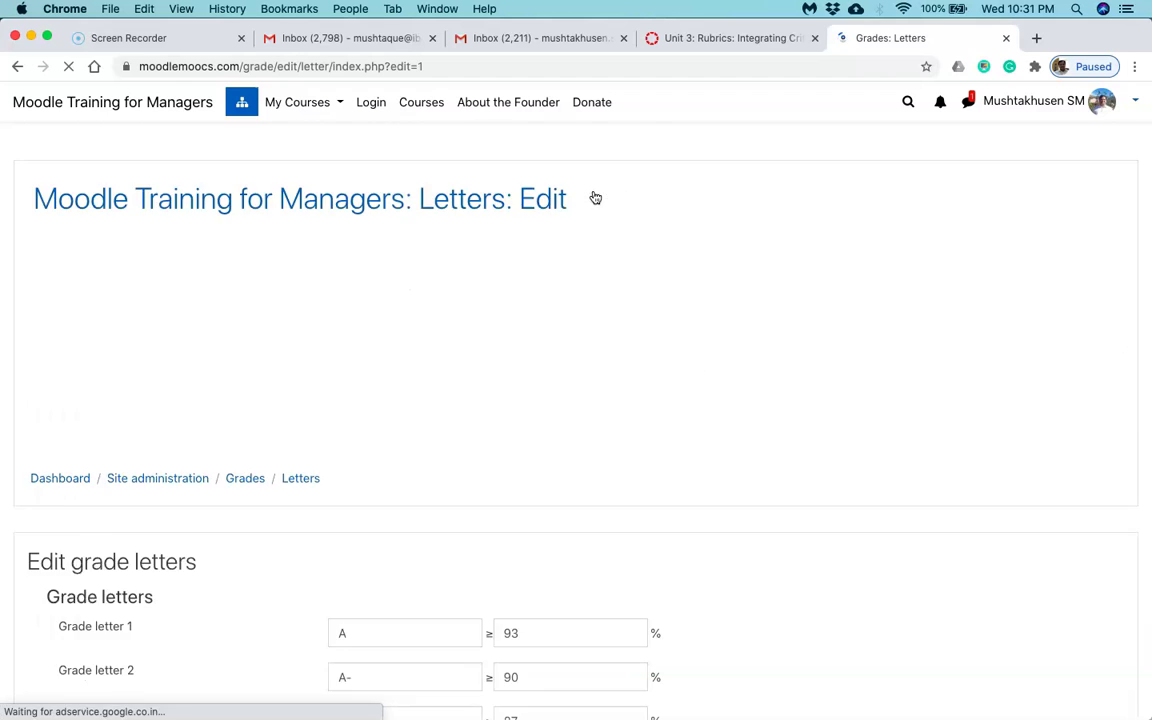
{"action": "scroll", "coordinate": [501, 401], "scroll_direction": "down", "scroll_amount": 10}
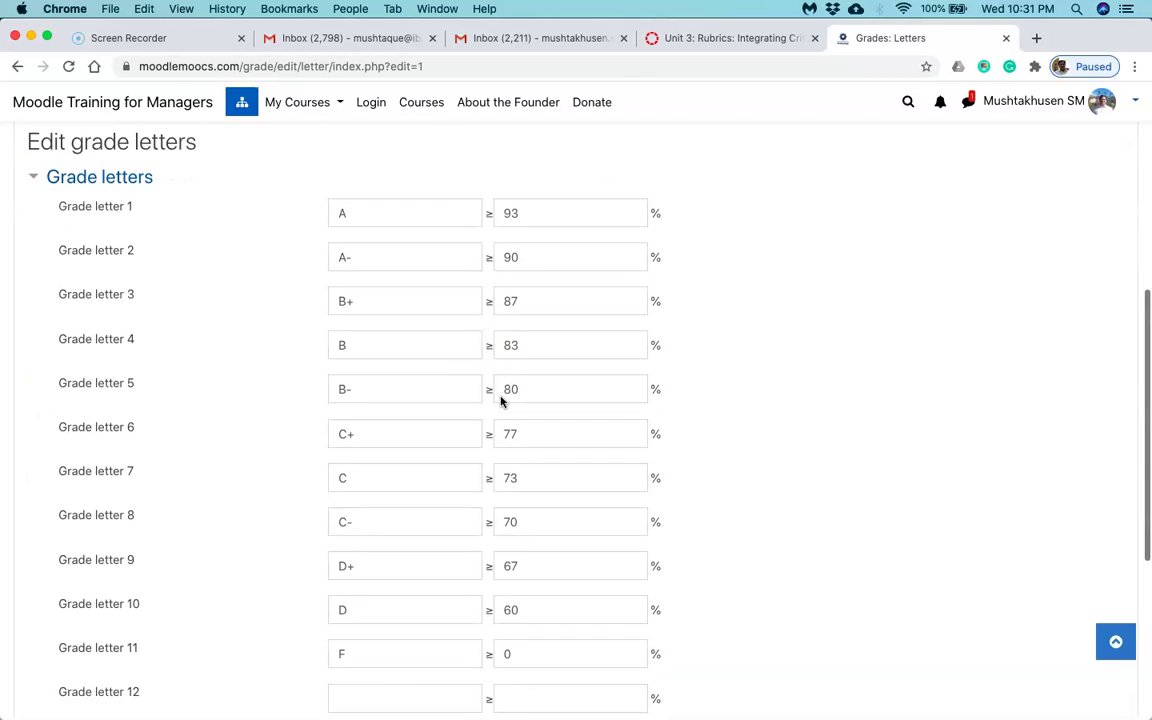
{"action": "double_click", "coordinate": [526, 212]}
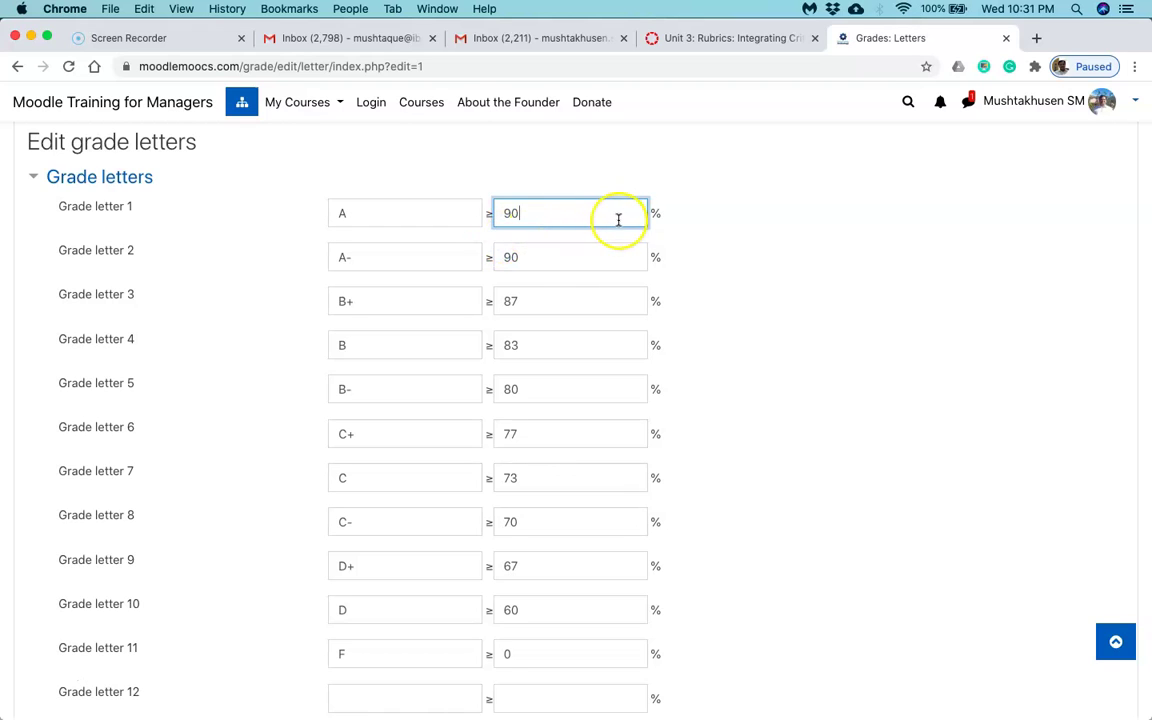
{"action": "double_click", "coordinate": [526, 257]}
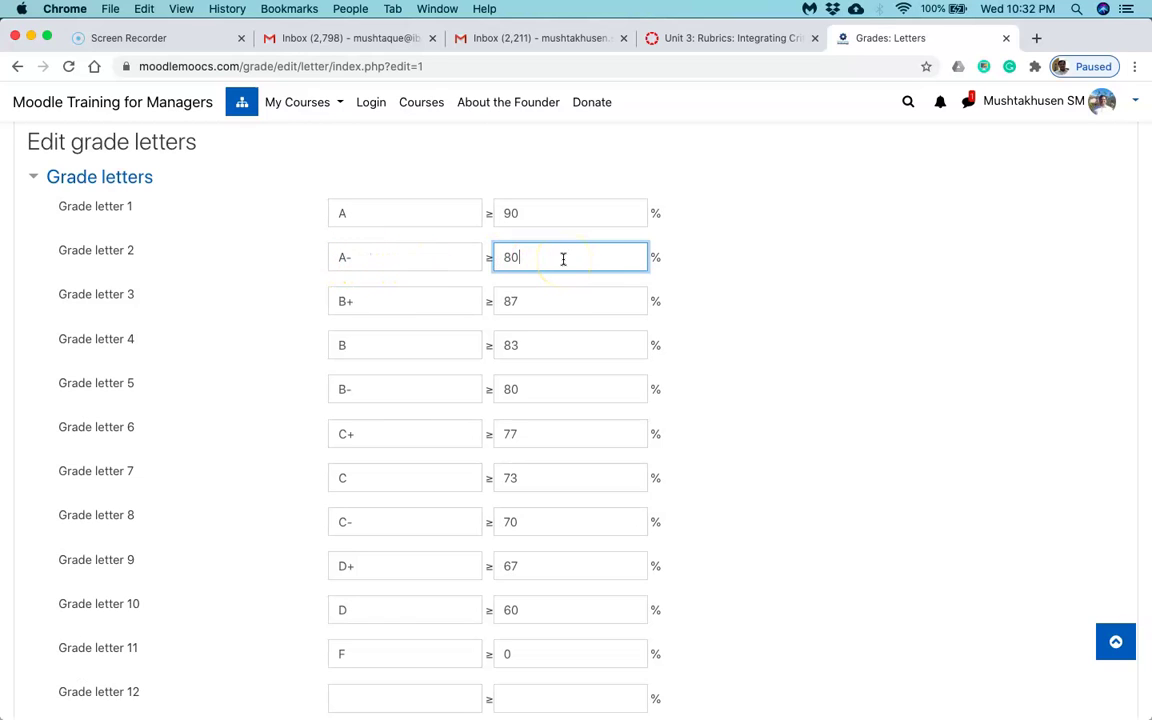
Examine the remaining letter and percentage fields in the edit form, down to the blank Grade letter 12 to 14 rows
{"action": "scroll", "coordinate": [799, 438], "scroll_direction": "down", "scroll_amount": 1}
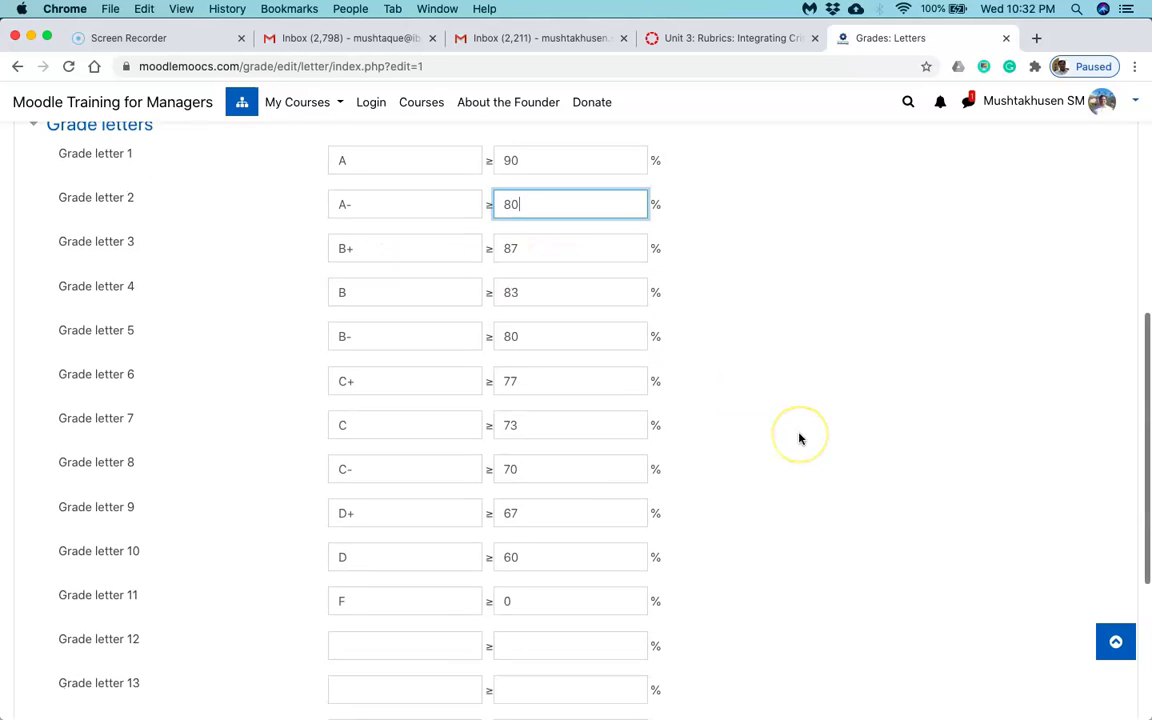
{"action": "scroll", "coordinate": [799, 438], "scroll_direction": "up", "scroll_amount": 1}
{"action": "scroll", "coordinate": [506, 270], "scroll_direction": "up", "scroll_amount": 2}
{"action": "scroll", "coordinate": [506, 274], "scroll_direction": "down", "scroll_amount": 1}
{"action": "scroll", "coordinate": [415, 308], "scroll_direction": "down", "scroll_amount": 2}
{"action": "scroll", "coordinate": [417, 308], "scroll_direction": "down", "scroll_amount": 3}
{"action": "scroll", "coordinate": [531, 344], "scroll_direction": "up", "scroll_amount": 2}
{"action": "scroll", "coordinate": [530, 344], "scroll_direction": "down", "scroll_amount": 5}
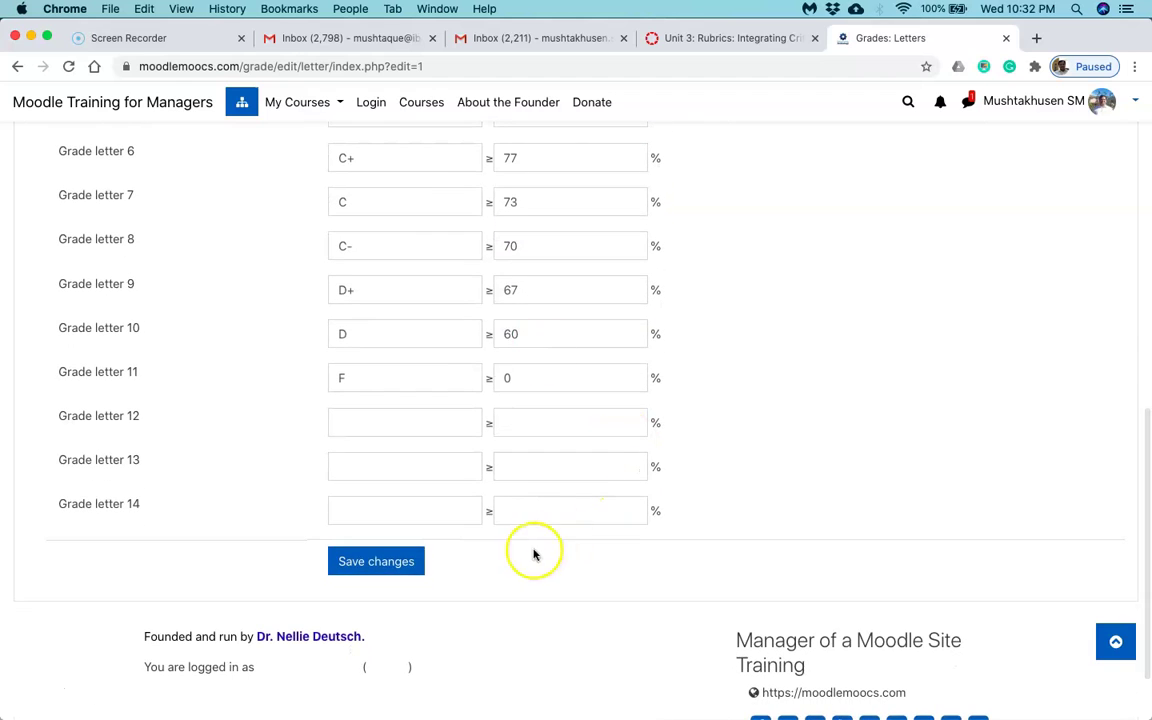
{"action": "scroll", "coordinate": [385, 379], "scroll_direction": "down", "scroll_amount": 1}
Select the blank Grade letter 12 name field and review the whole form without adding a letter or saving
{"action": "left_click", "coordinate": [370, 385]}
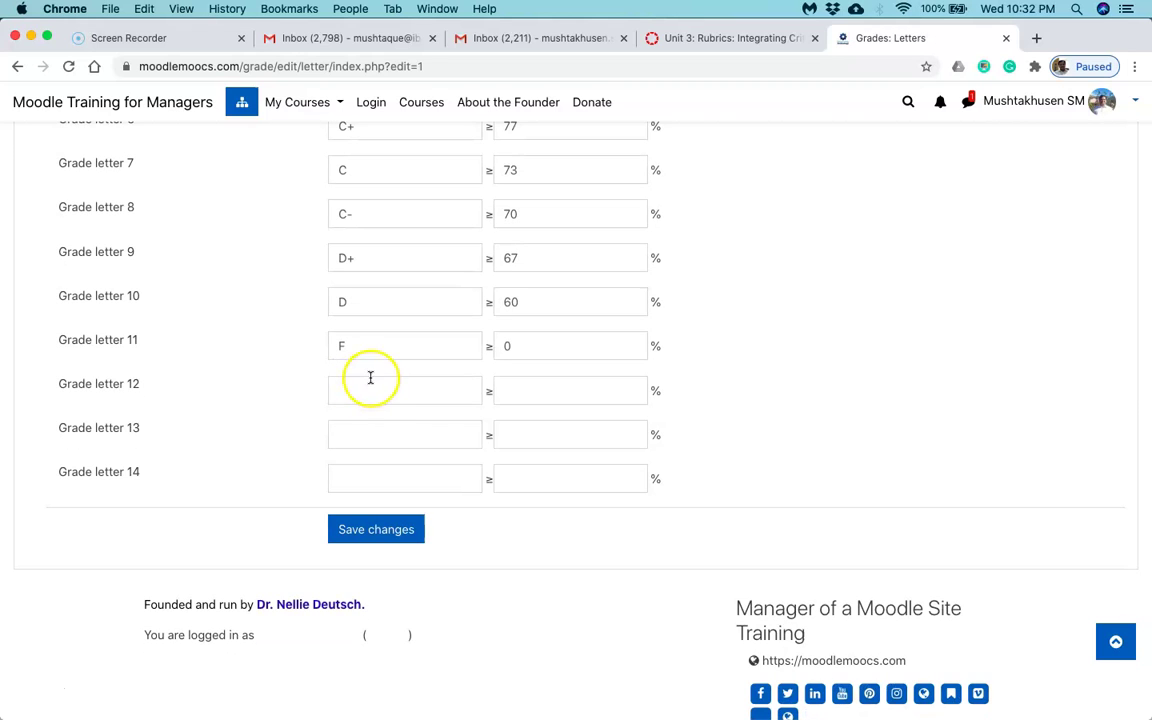
{"action": "left_click", "coordinate": [369, 390]}
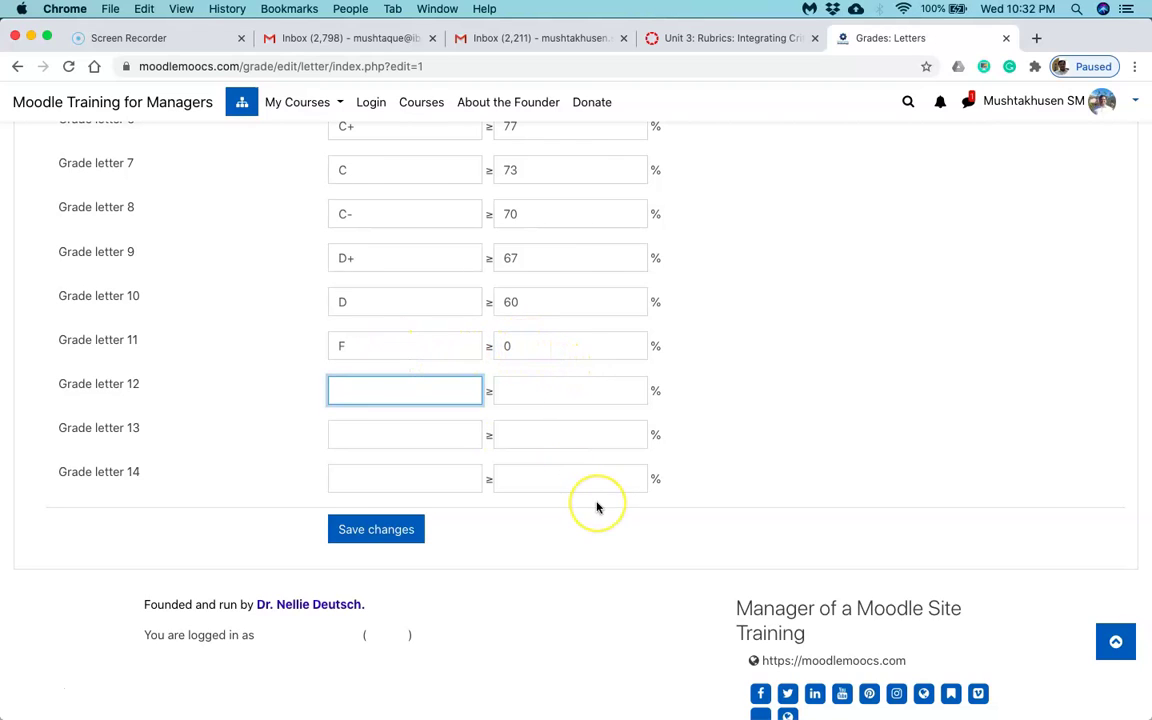
{"action": "scroll", "coordinate": [597, 507], "scroll_direction": "down", "scroll_amount": 1}
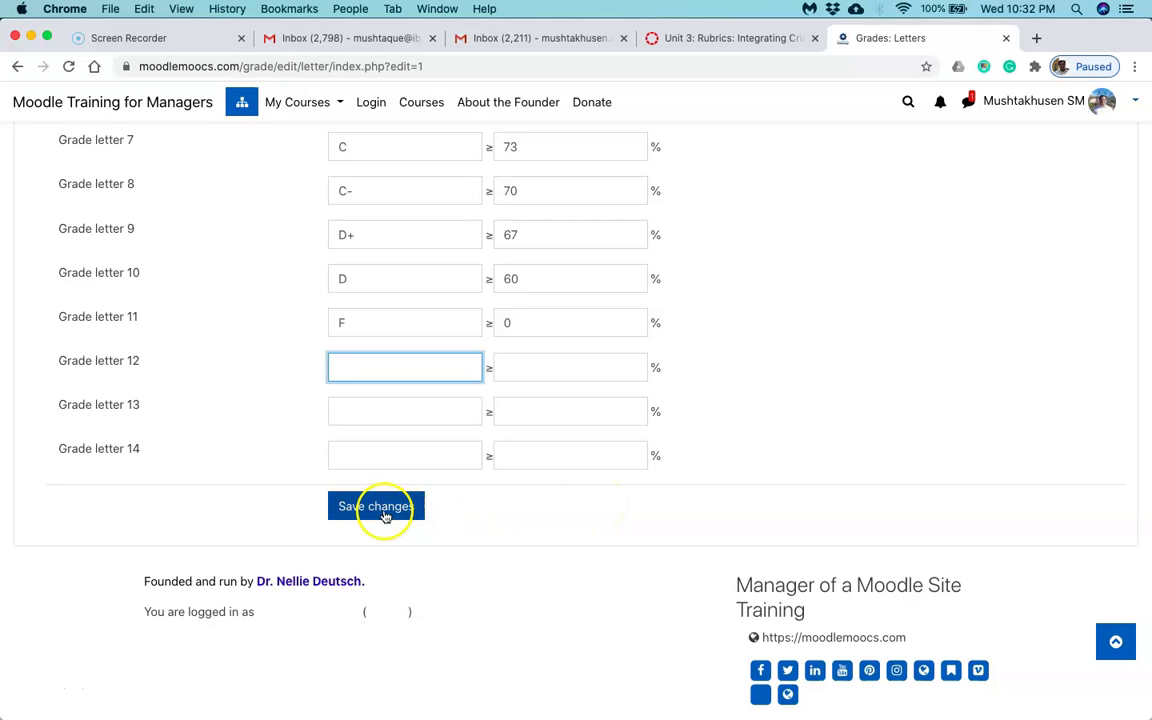
{"action": "scroll", "coordinate": [566, 524], "scroll_direction": "up", "scroll_amount": 5}
{"action": "scroll", "coordinate": [571, 527], "scroll_direction": "up", "scroll_amount": 10}
{"action": "scroll", "coordinate": [571, 527], "scroll_direction": "down", "scroll_amount": 14}
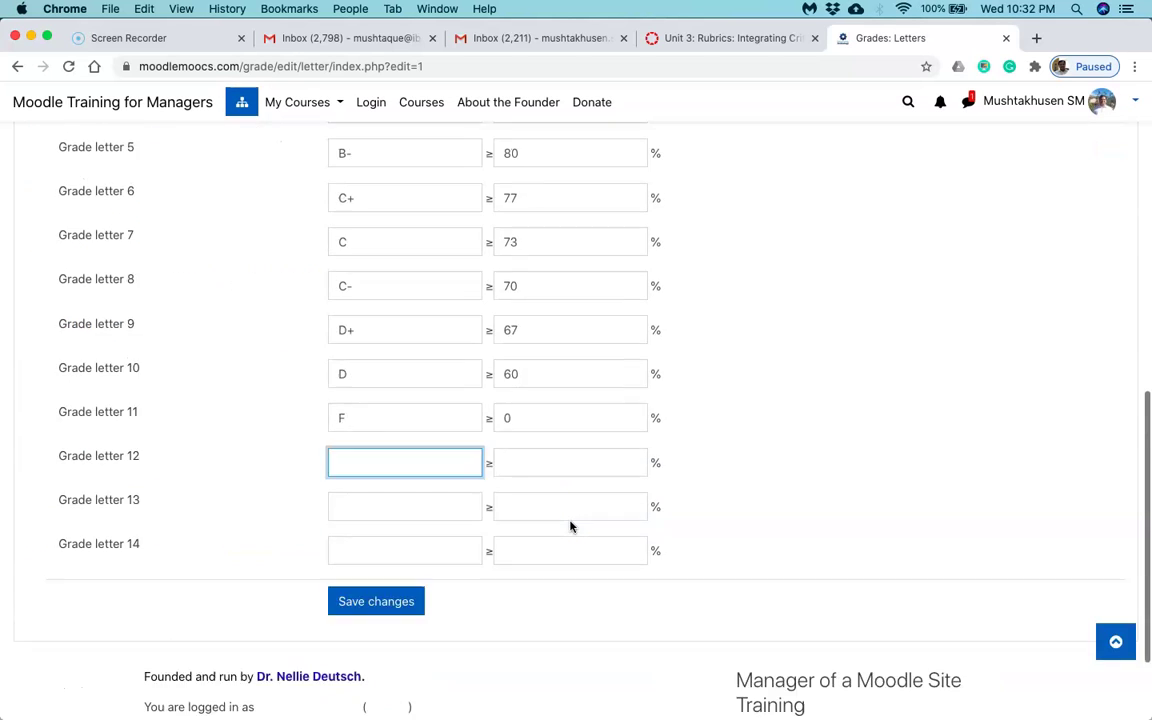
{"action": "scroll", "coordinate": [571, 527], "scroll_direction": "up", "scroll_amount": 15}
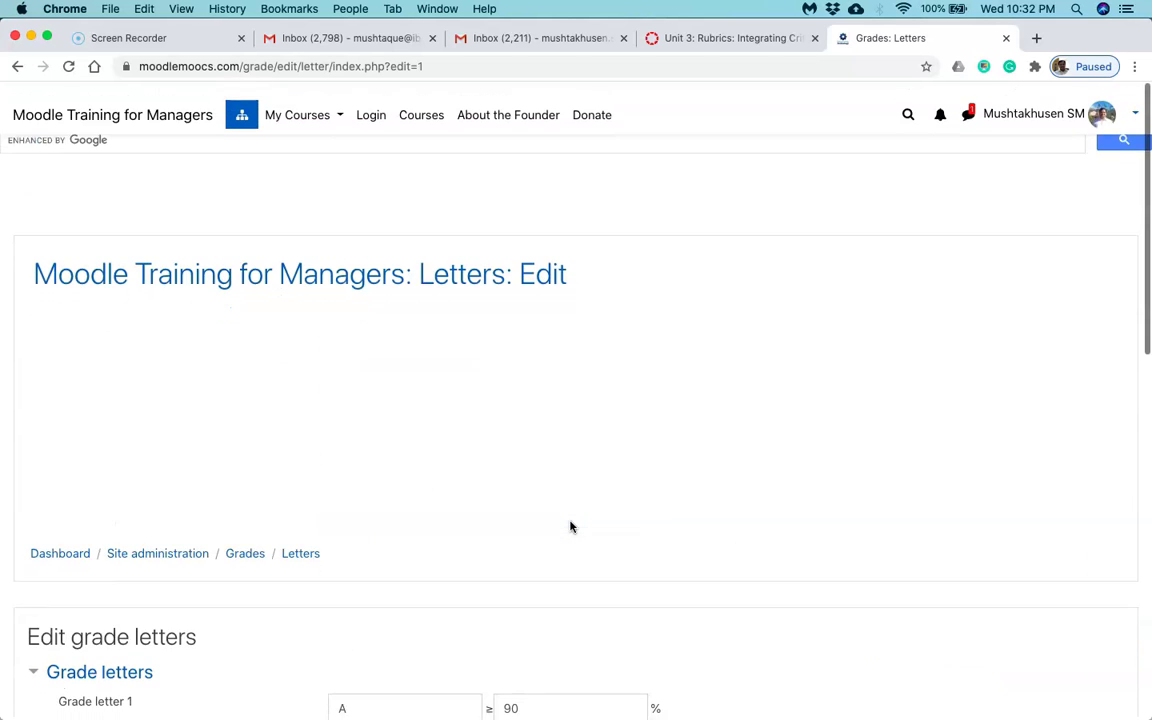
Leave the grade letters form for Site administration, discarding the edits, and open the Grader report settings under Grades
{"action": "left_click", "coordinate": [166, 541]}
{"action": "left_click", "coordinate": [693, 263]}
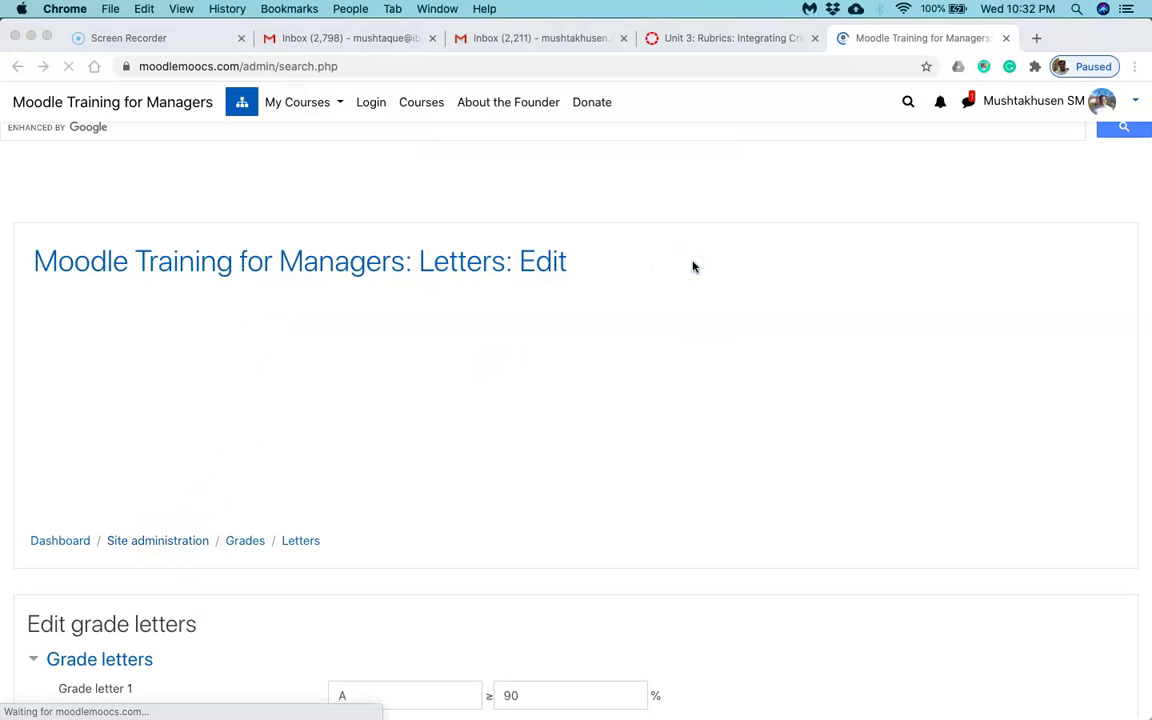
{"action": "scroll", "coordinate": [647, 252], "scroll_direction": "down", "scroll_amount": 5}
{"action": "scroll", "coordinate": [357, 171], "scroll_direction": "up", "scroll_amount": 2}
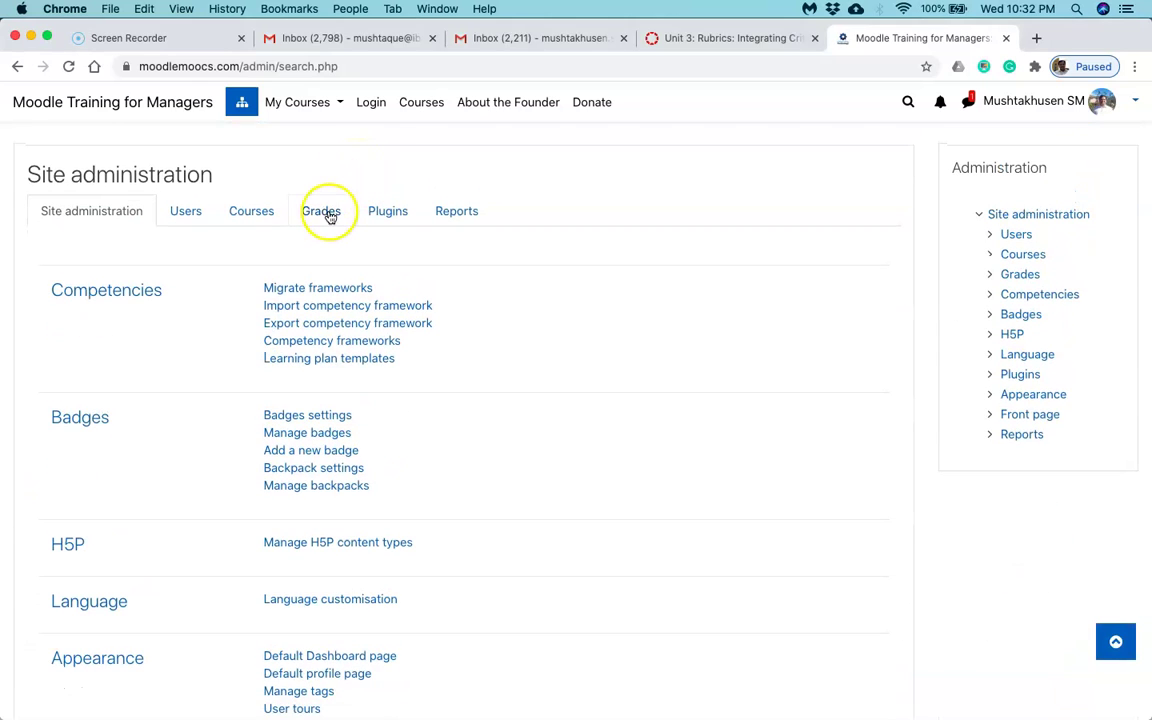
{"action": "left_click", "coordinate": [321, 213]}
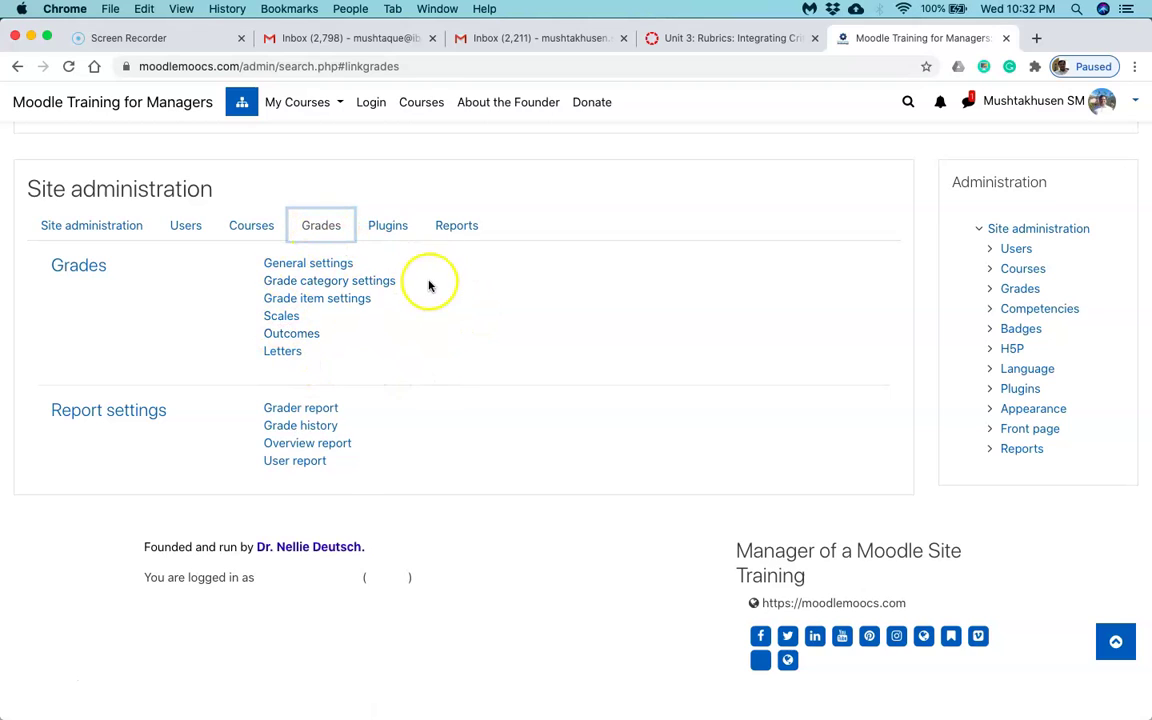
{"action": "scroll", "coordinate": [474, 418], "scroll_direction": "down", "scroll_amount": 1}
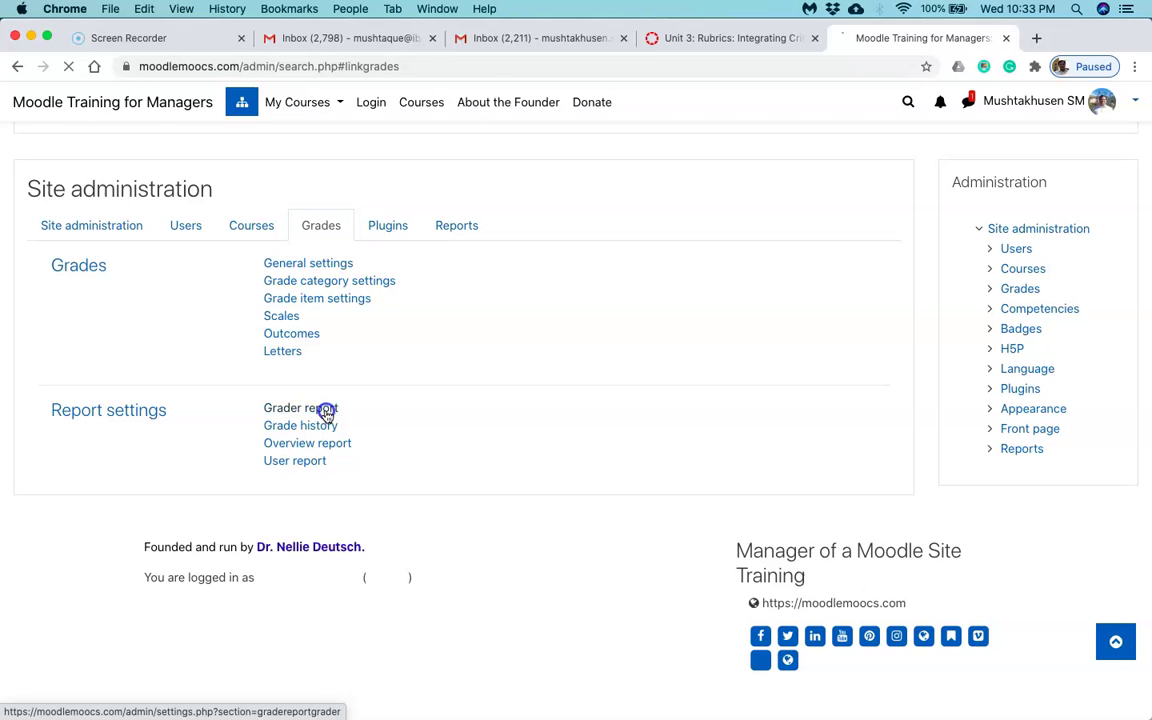
{"action": "left_click", "coordinate": [327, 410]}
Examine the Grader report settings from Students per page through Quick grading and Quick feedback to Enable AJAX
{"action": "scroll", "coordinate": [572, 403], "scroll_direction": "down", "scroll_amount": 5}
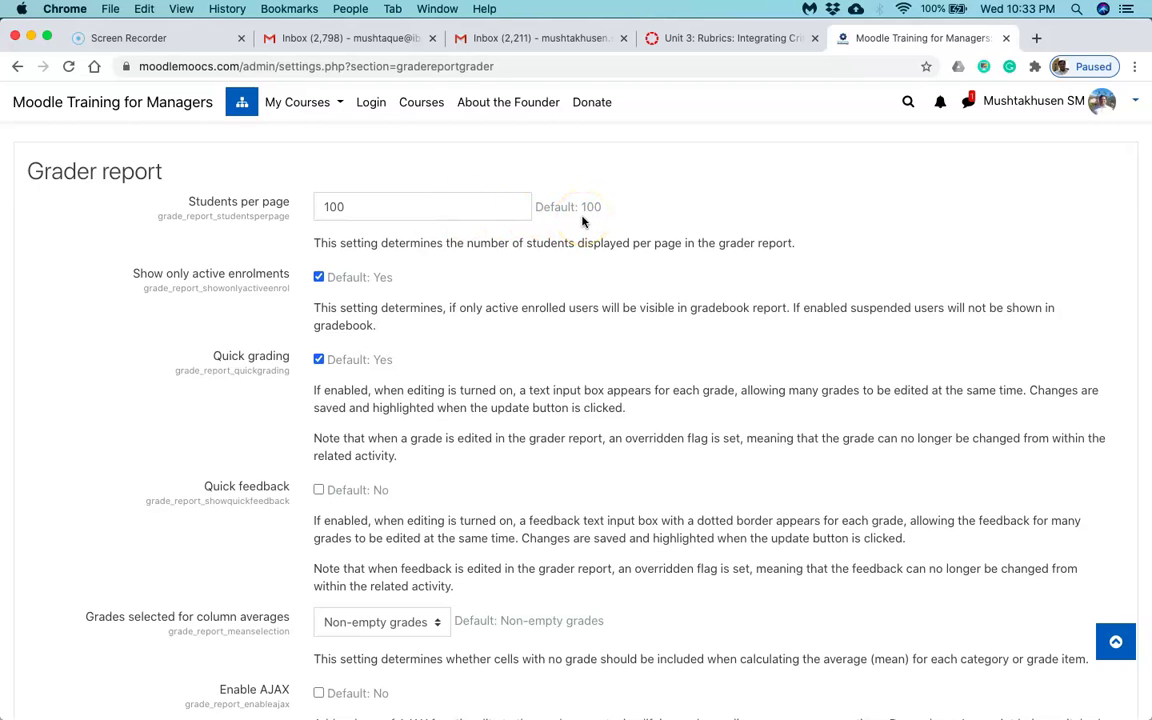
{"action": "scroll", "coordinate": [583, 222], "scroll_direction": "down", "scroll_amount": 1}
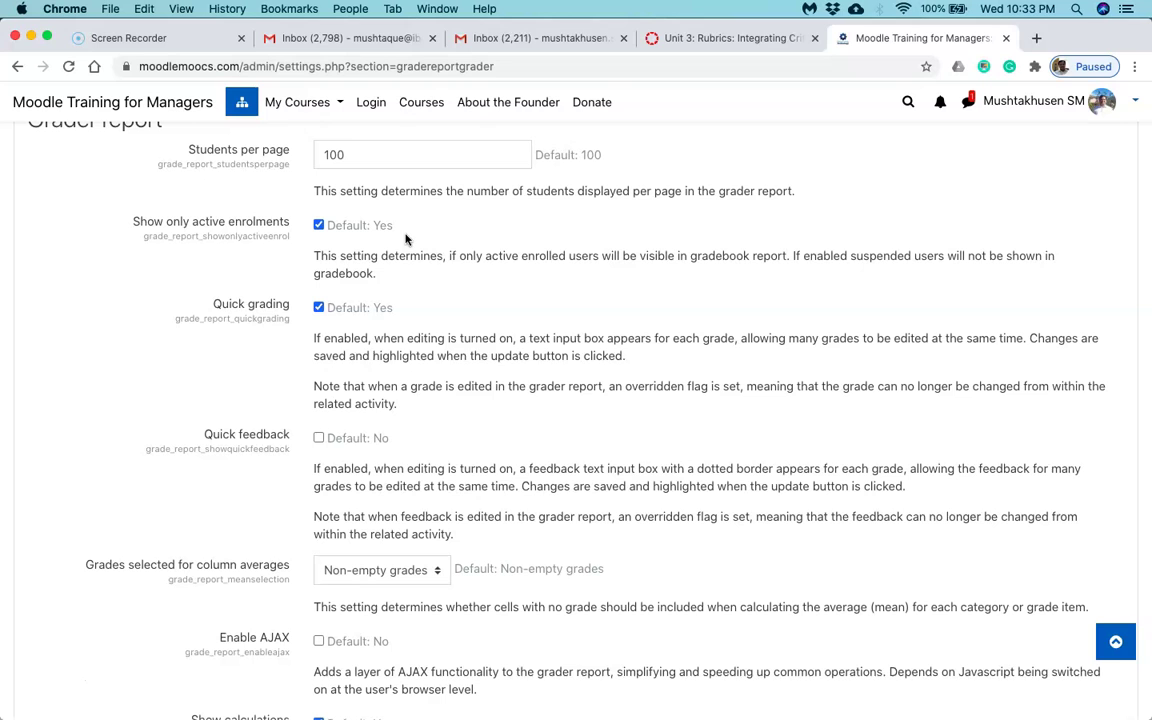
{"action": "scroll", "coordinate": [244, 360], "scroll_direction": "down", "scroll_amount": 1}
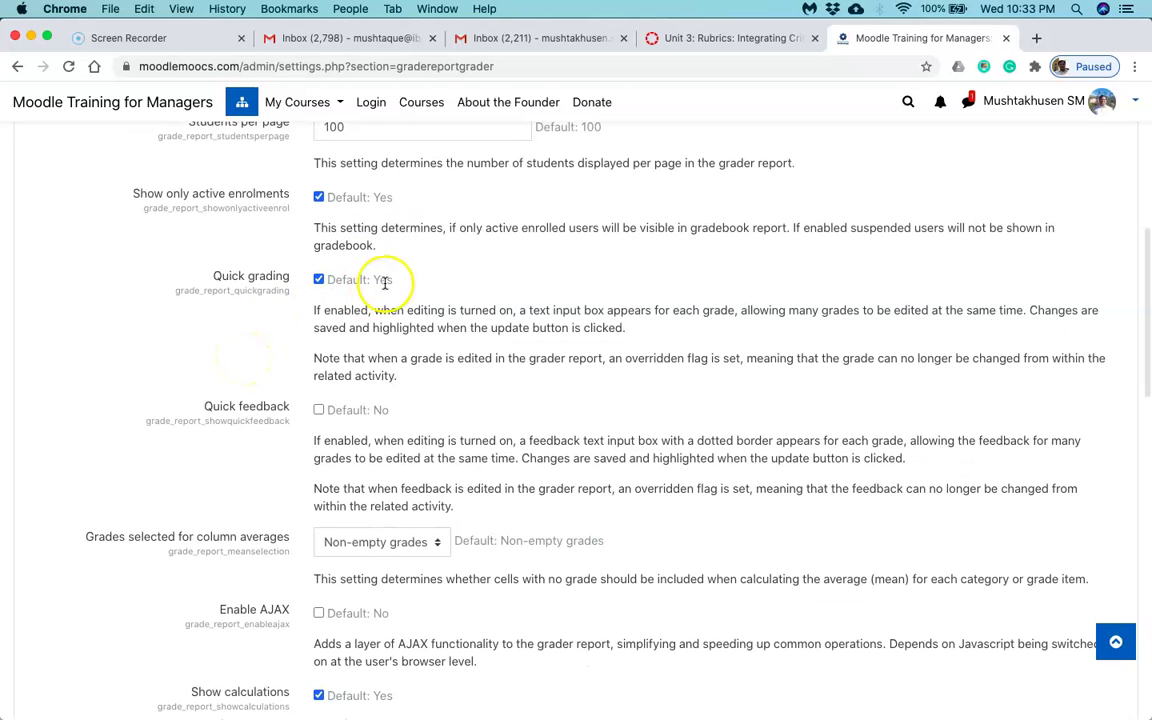
{"action": "scroll", "coordinate": [385, 283], "scroll_direction": "down", "scroll_amount": 2}
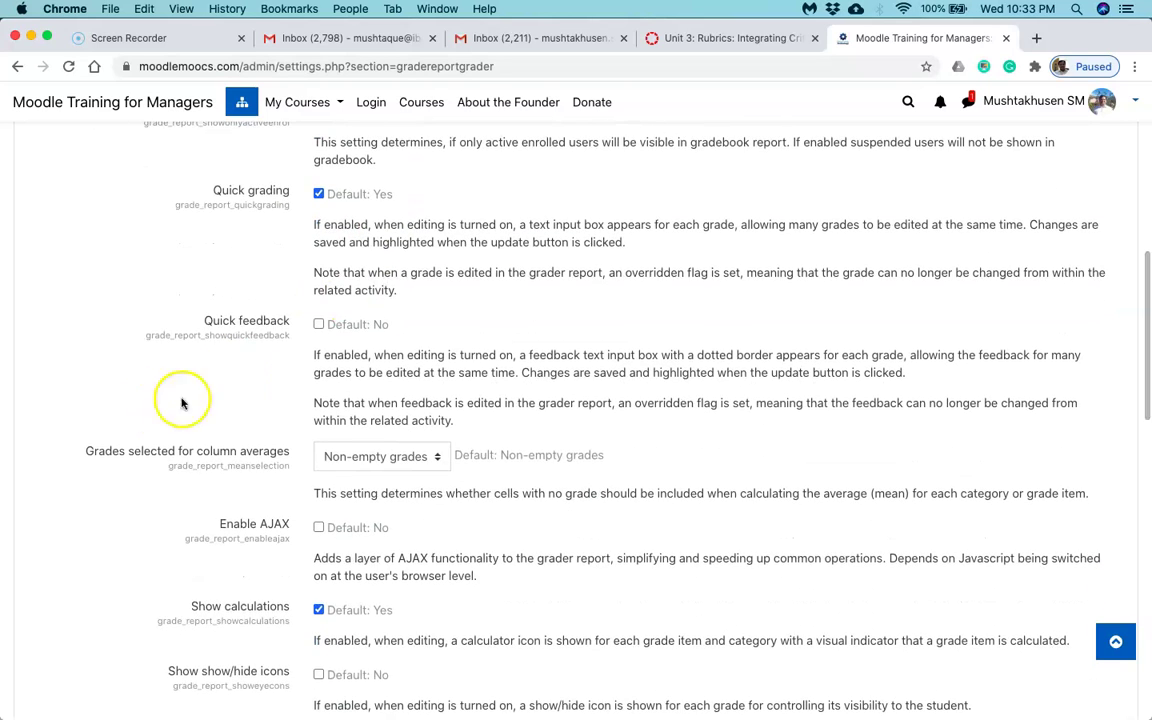
{"action": "scroll", "coordinate": [345, 368], "scroll_direction": "down", "scroll_amount": 3}
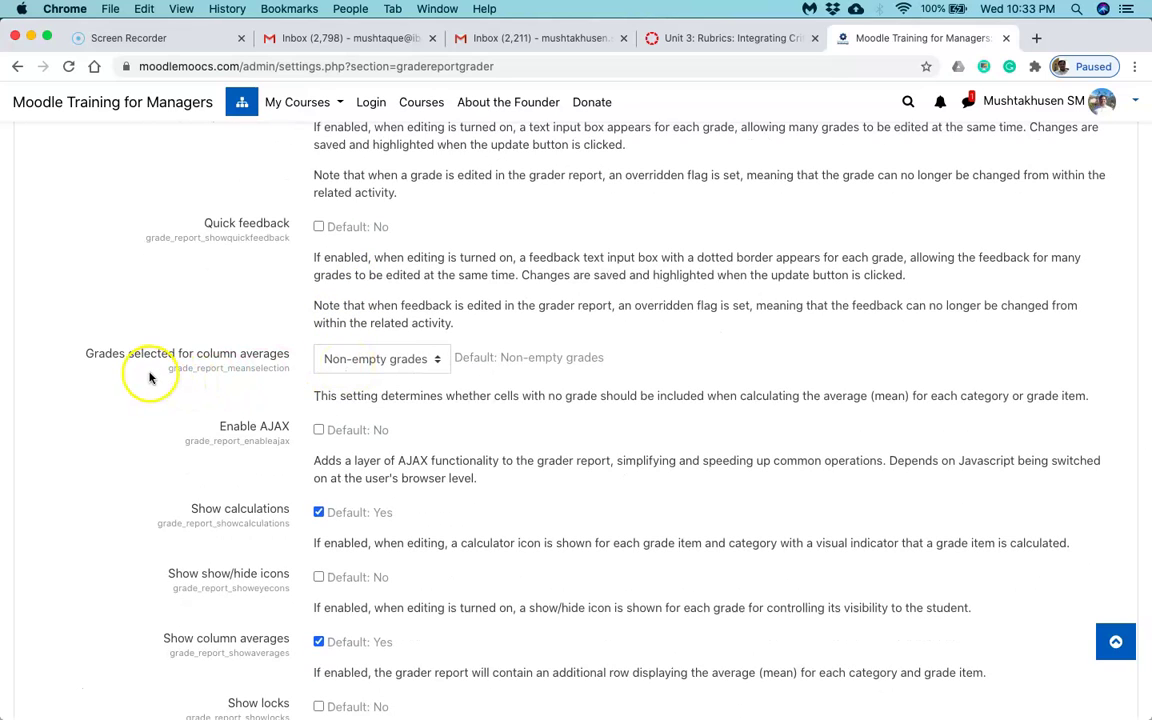
{"action": "scroll", "coordinate": [288, 380], "scroll_direction": "down", "scroll_amount": 2}
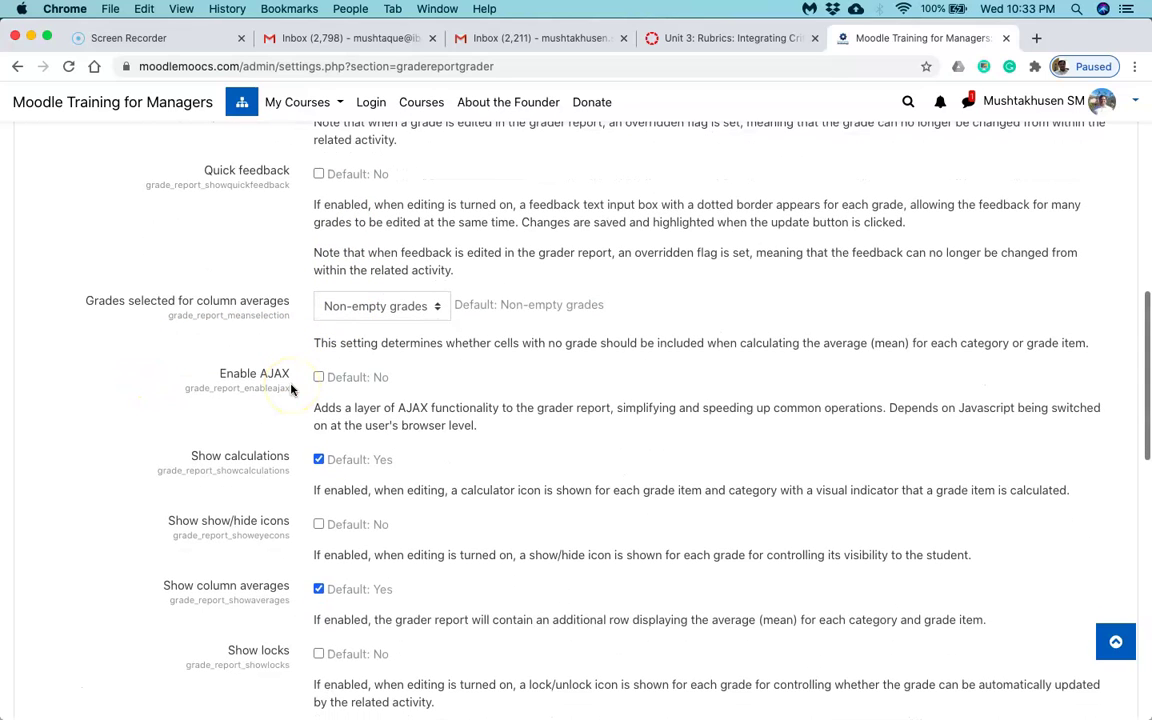
{"action": "scroll", "coordinate": [511, 318], "scroll_direction": "down", "scroll_amount": 2}
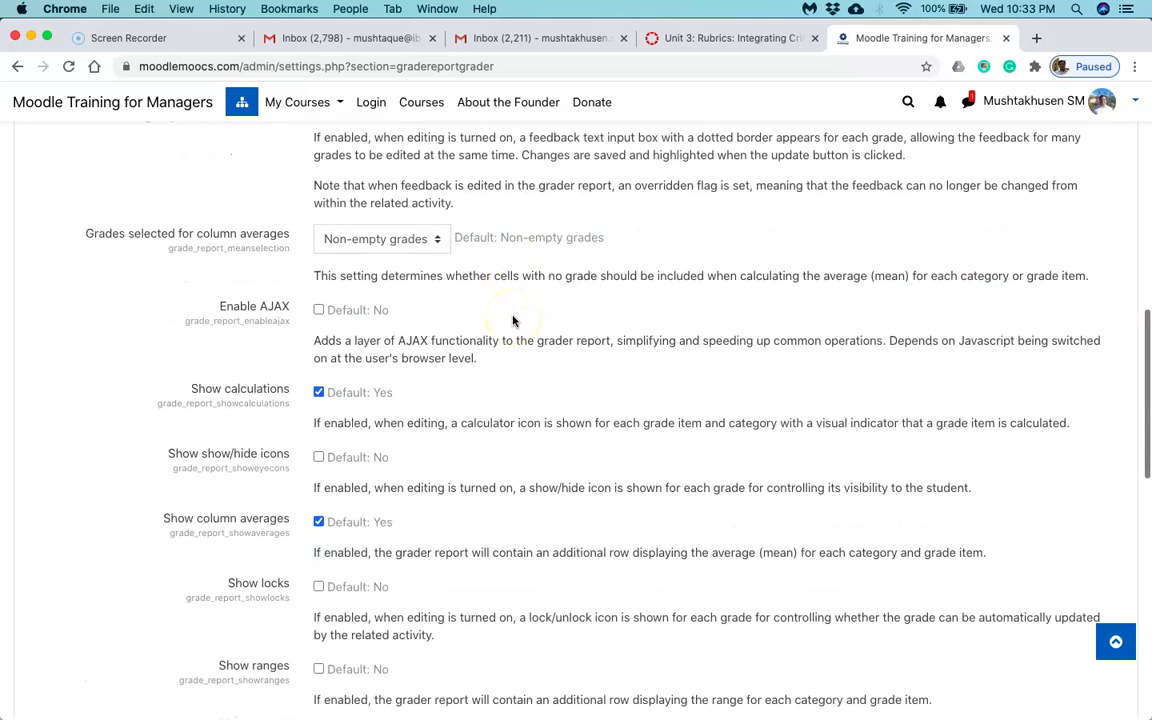
Review the Grader report display options from Show calculations through column averages, locks and ranges to Show activity icons
{"action": "scroll", "coordinate": [513, 320], "scroll_direction": "down", "scroll_amount": 2}
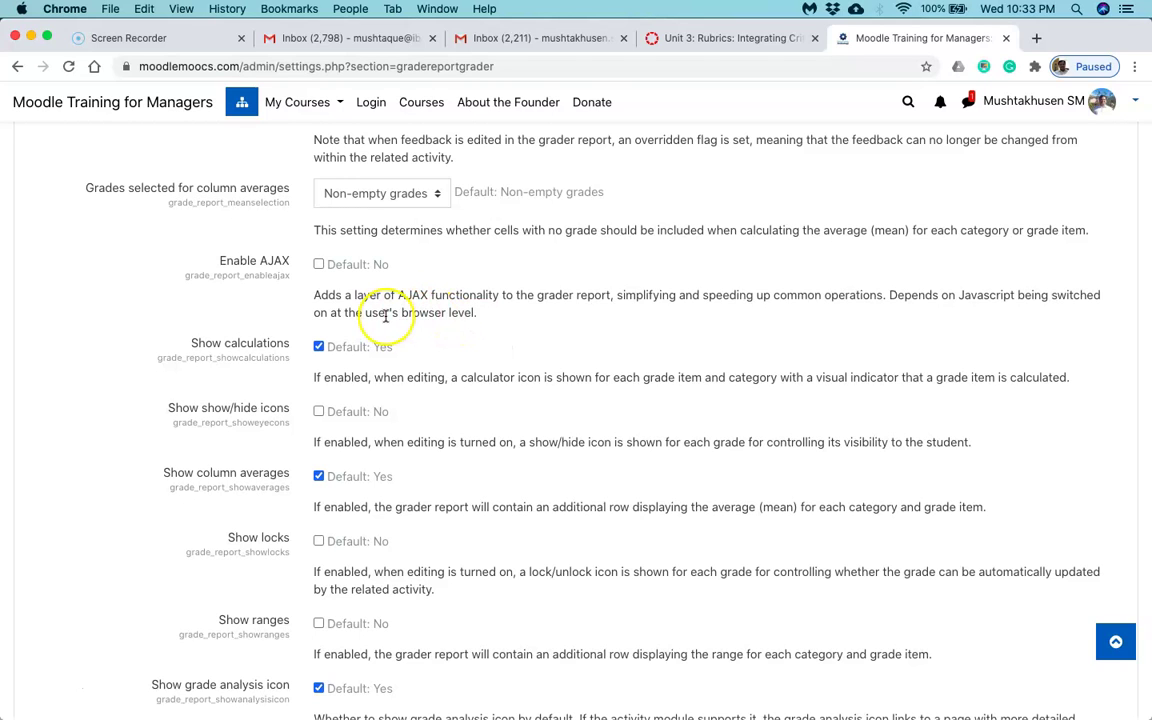
{"action": "scroll", "coordinate": [492, 326], "scroll_direction": "down", "scroll_amount": 2}
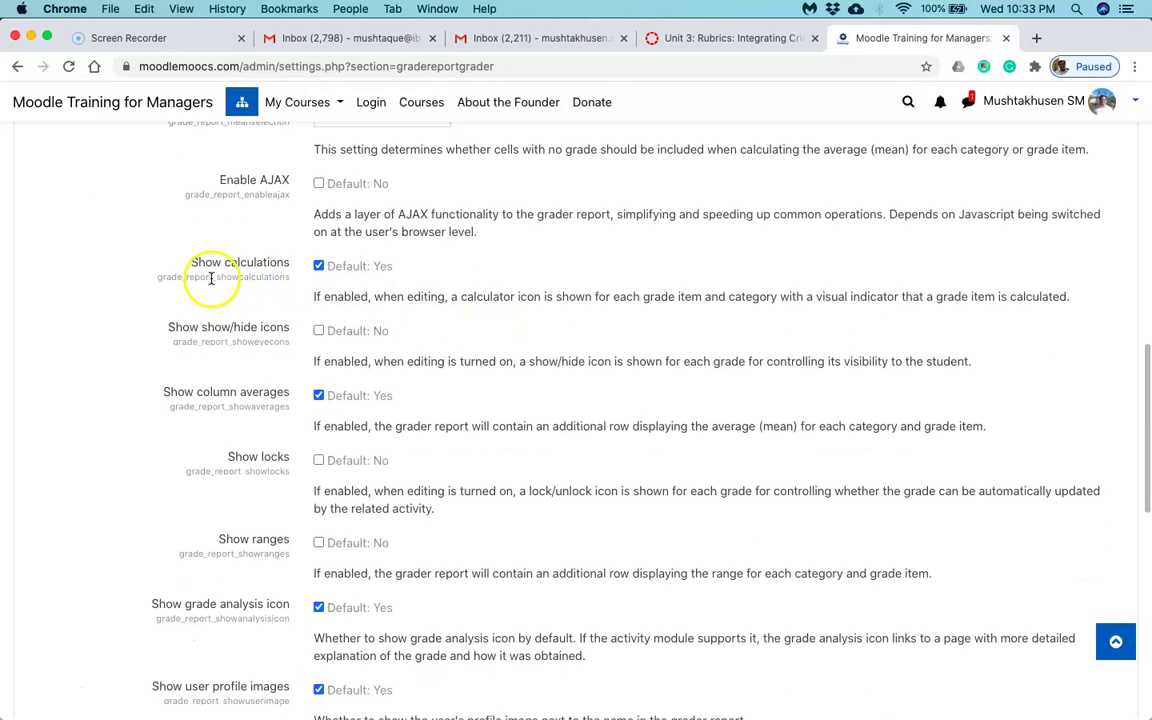
{"action": "scroll", "coordinate": [420, 287], "scroll_direction": "down", "scroll_amount": 1}
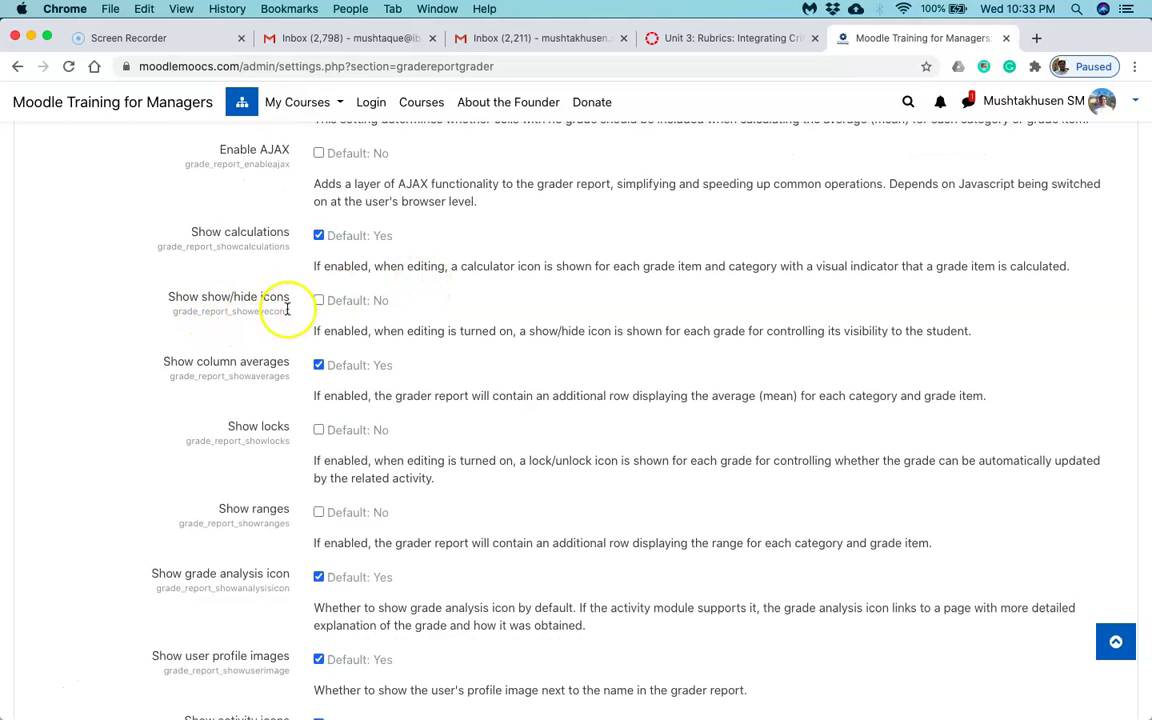
{"action": "scroll", "coordinate": [406, 308], "scroll_direction": "down", "scroll_amount": 1}
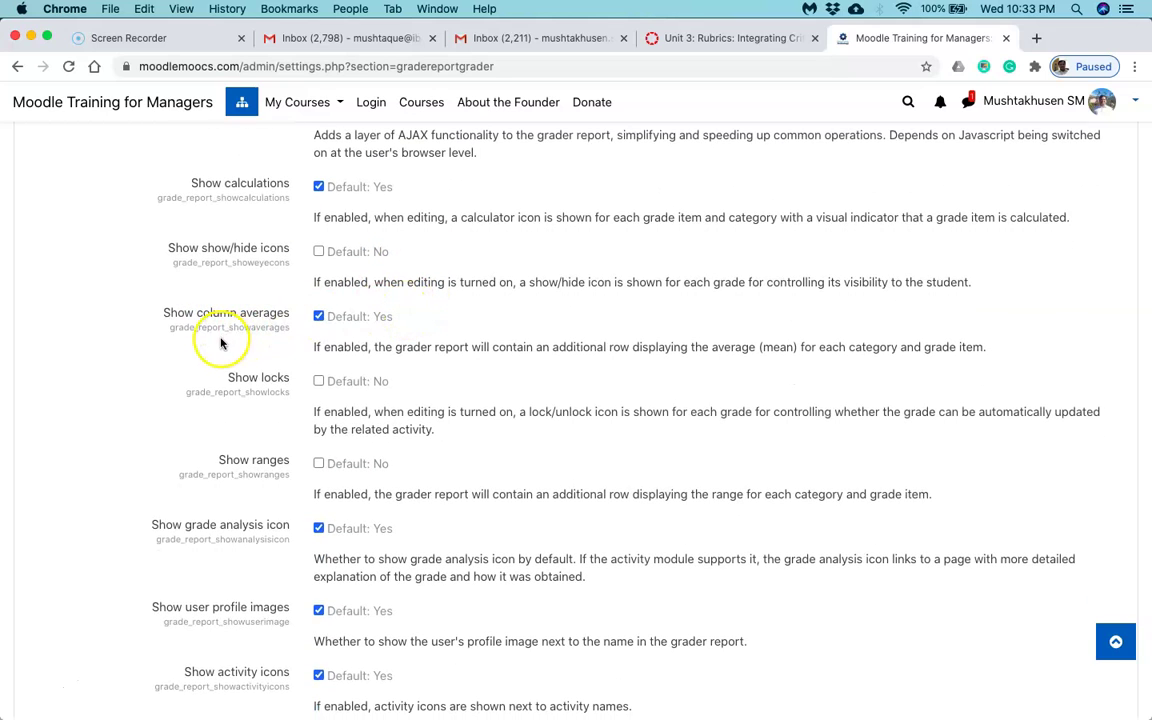
{"action": "scroll", "coordinate": [422, 333], "scroll_direction": "down", "scroll_amount": 3}
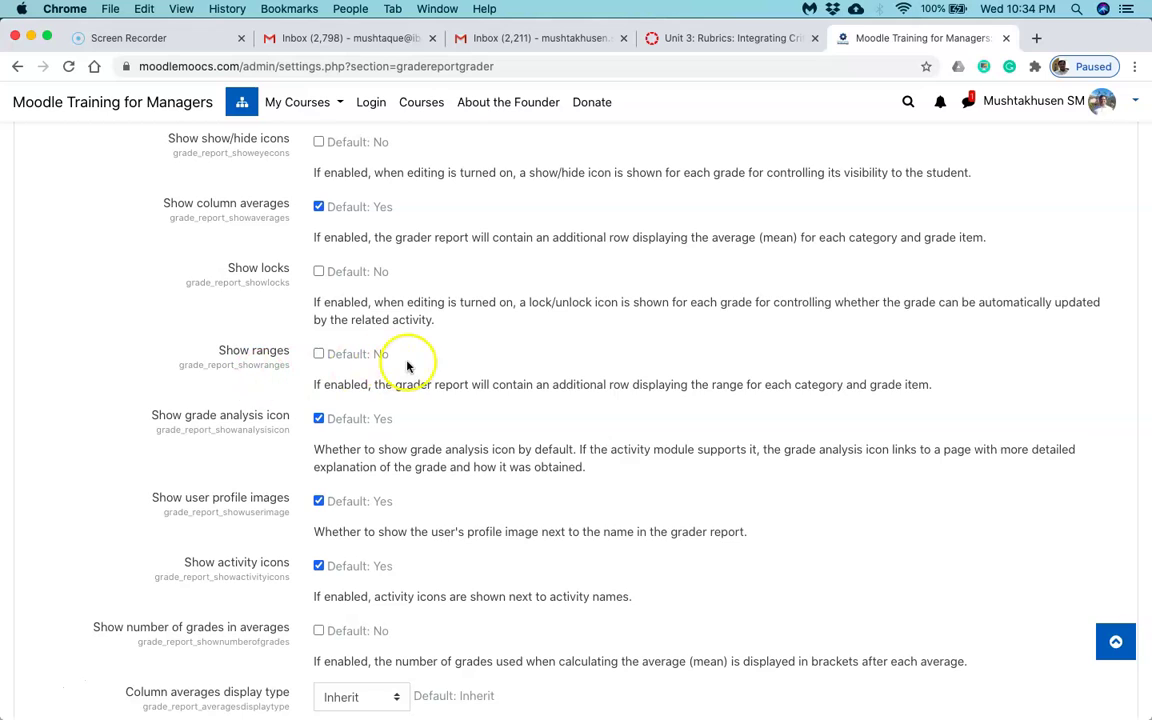
{"action": "scroll", "coordinate": [411, 365], "scroll_direction": "down", "scroll_amount": 2}
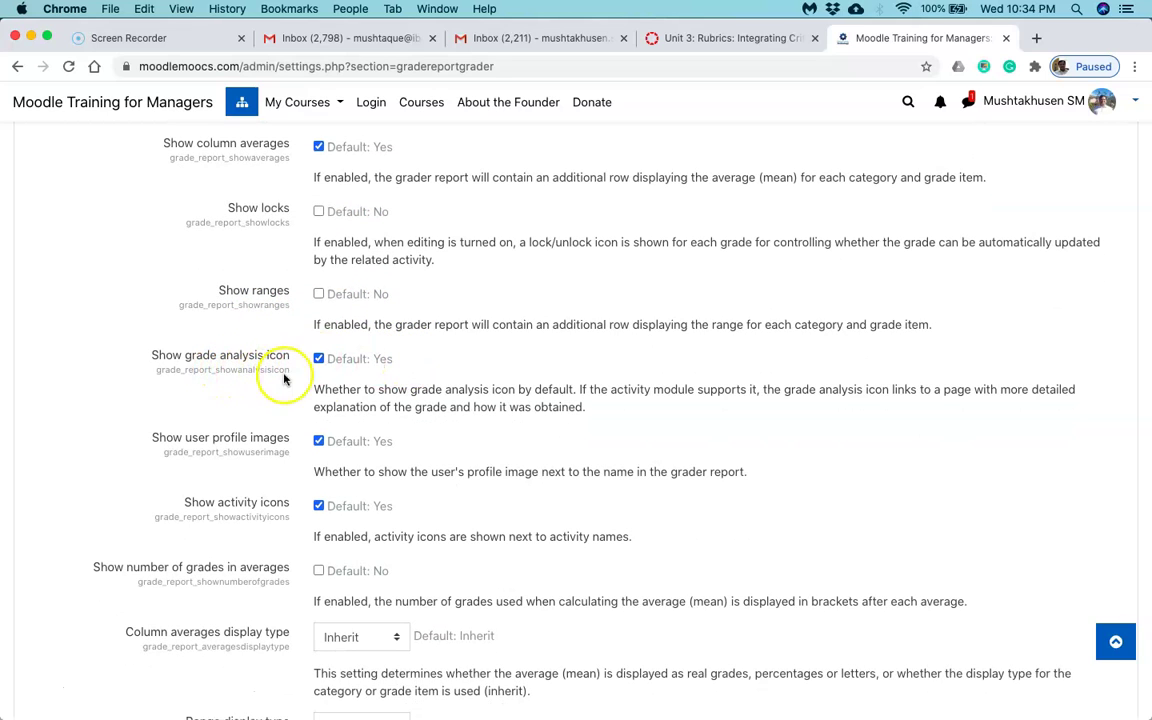
{"action": "scroll", "coordinate": [380, 380], "scroll_direction": "down", "scroll_amount": 2}
{"action": "scroll", "coordinate": [378, 380], "scroll_direction": "down", "scroll_amount": 2}
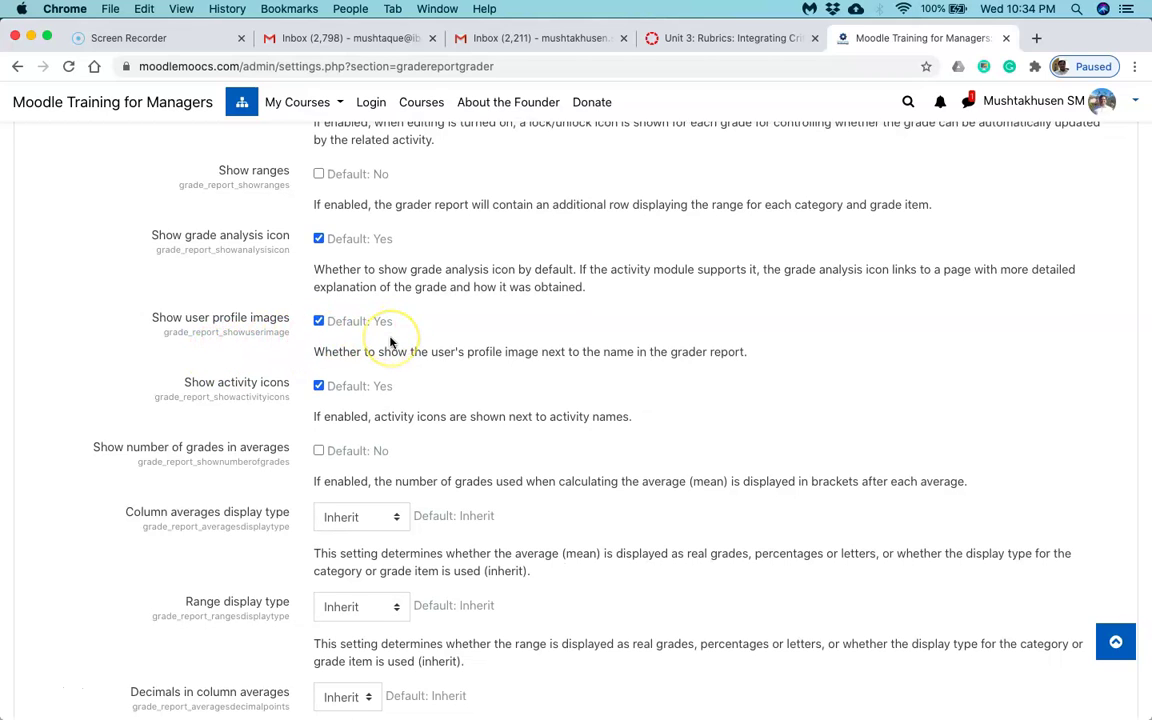
{"action": "scroll", "coordinate": [391, 342], "scroll_direction": "down", "scroll_amount": 2}
{"action": "scroll", "coordinate": [378, 345], "scroll_direction": "down", "scroll_amount": 2}
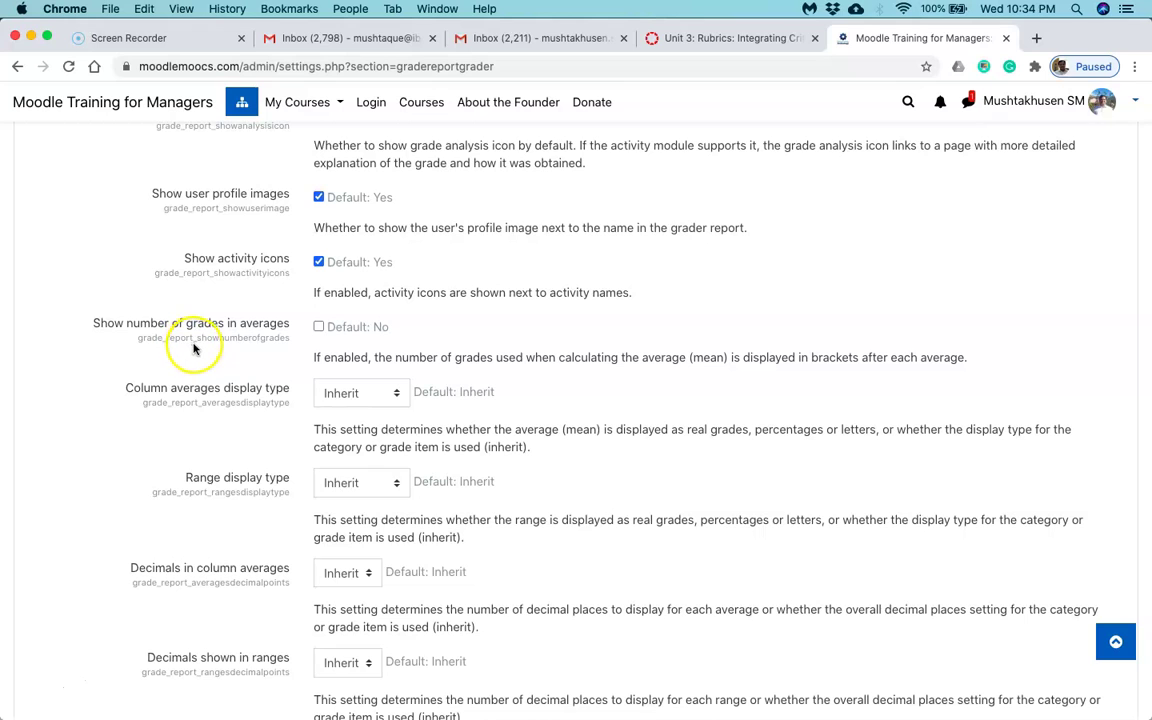
Examine the Grader report settings for number of grades in averages, column averages and range display types, and decimals
{"action": "scroll", "coordinate": [447, 340], "scroll_direction": "down", "scroll_amount": 1}
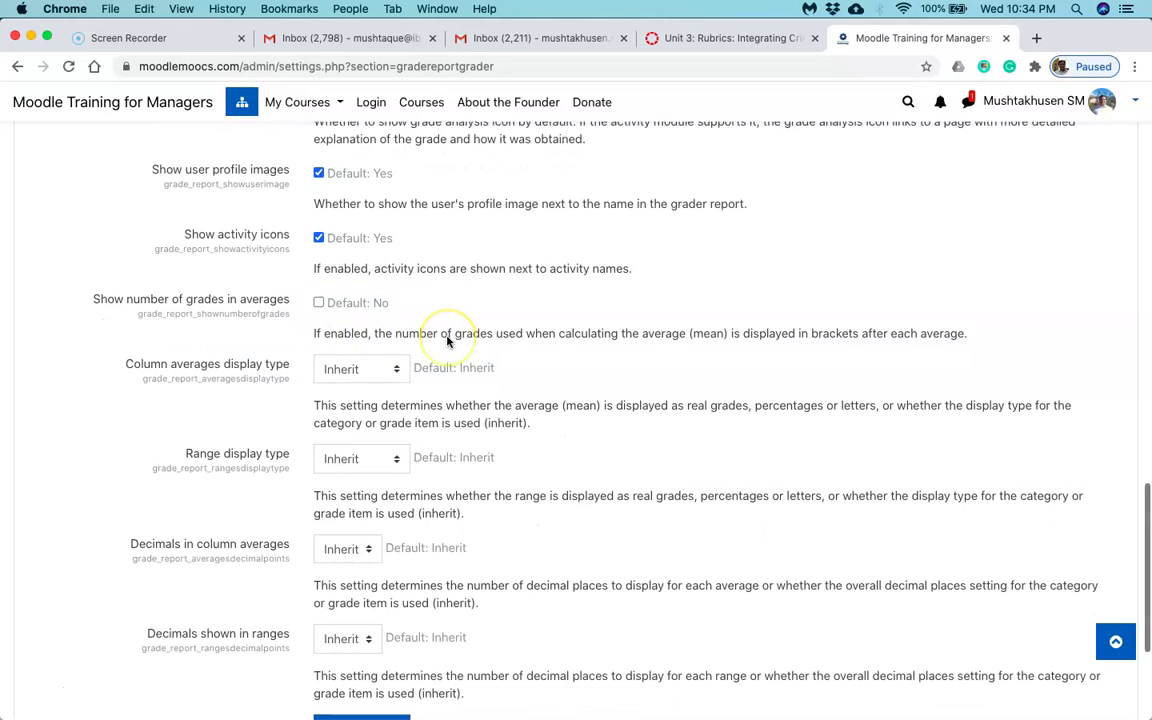
{"action": "scroll", "coordinate": [447, 340], "scroll_direction": "down", "scroll_amount": 2}
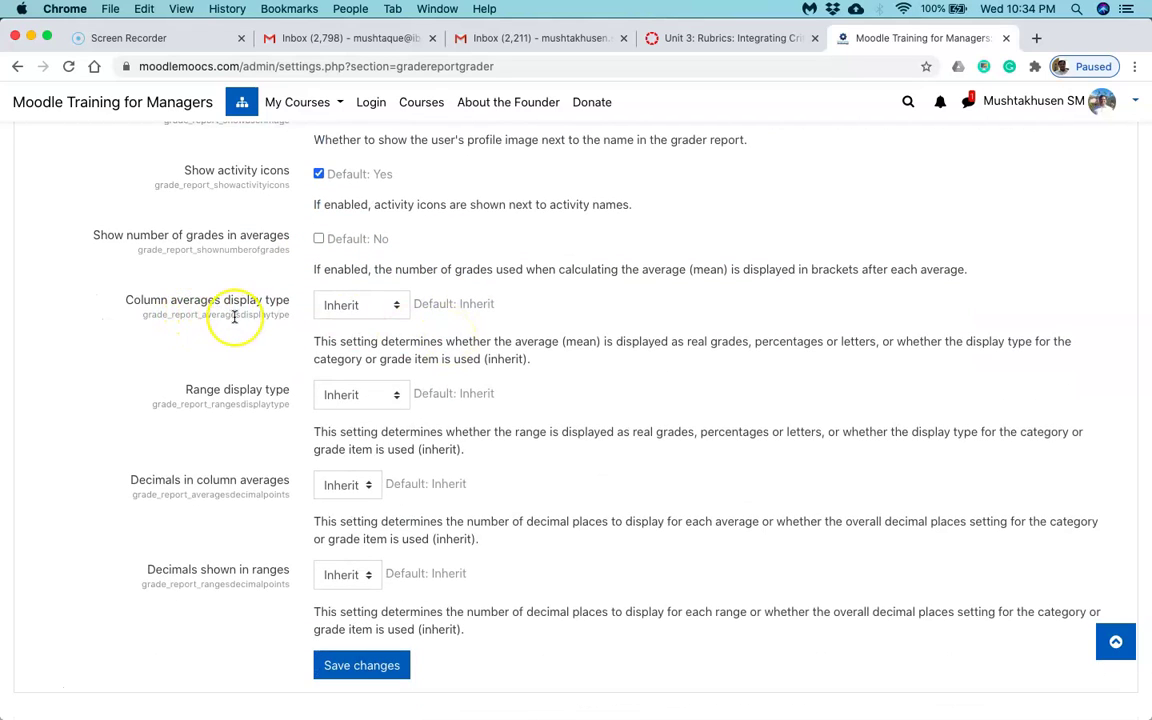
{"action": "scroll", "coordinate": [234, 316], "scroll_direction": "down", "scroll_amount": 2}
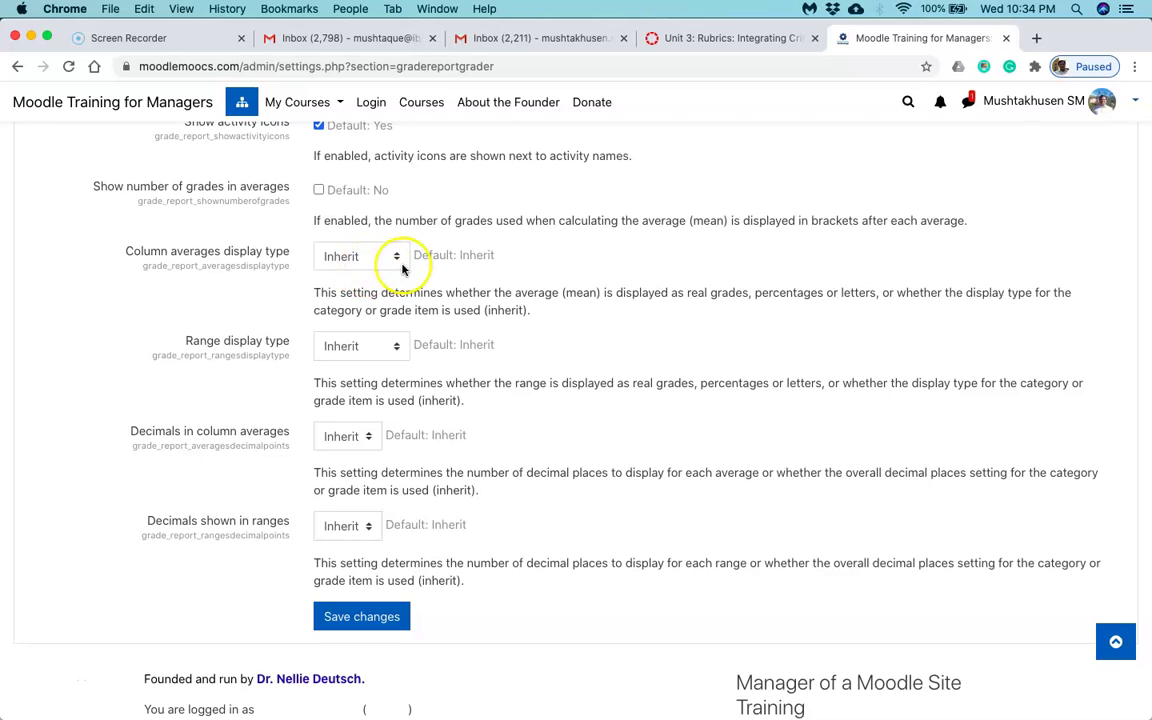
{"action": "scroll", "coordinate": [386, 261], "scroll_direction": "down", "scroll_amount": 2}
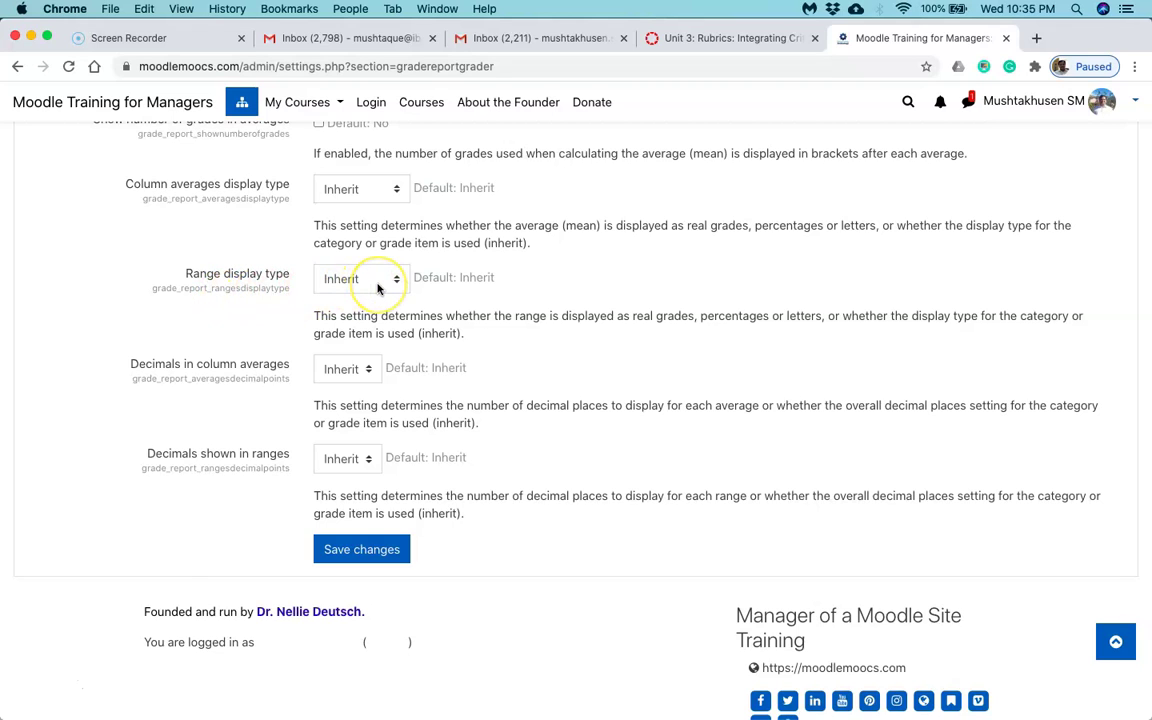
{"action": "scroll", "coordinate": [378, 288], "scroll_direction": "down", "scroll_amount": 1}
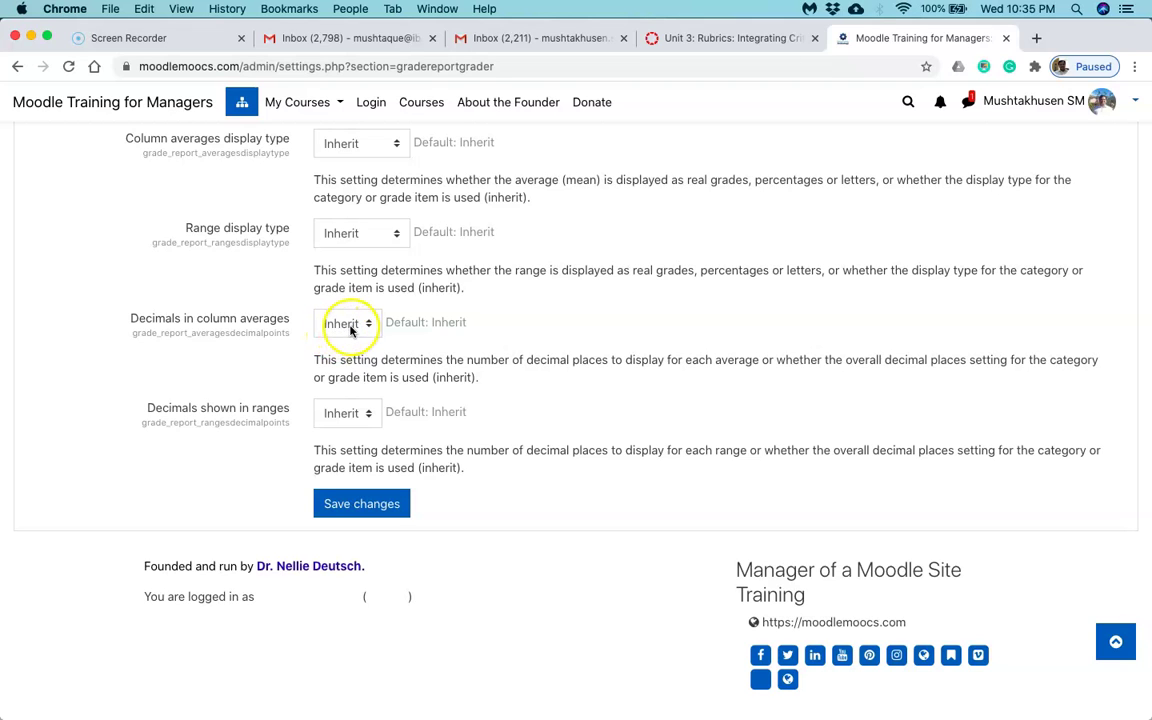
{"action": "scroll", "coordinate": [350, 330], "scroll_direction": "down", "scroll_amount": 1}
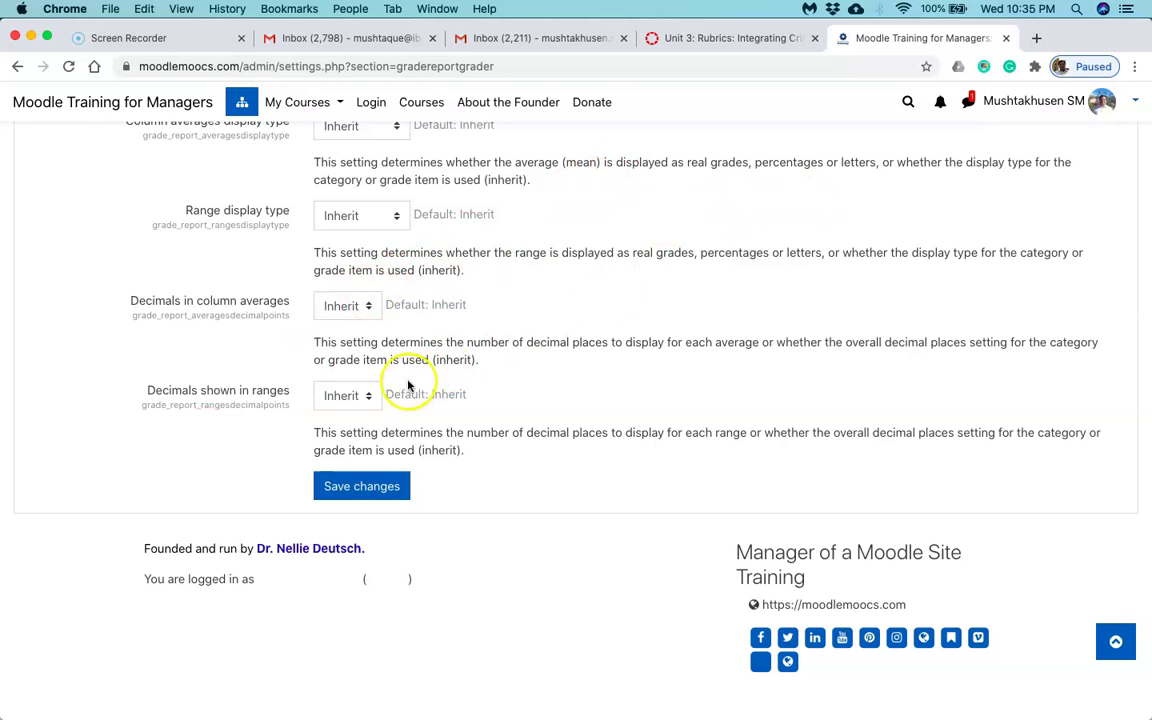
{"action": "scroll", "coordinate": [575, 456], "scroll_direction": "down", "scroll_amount": 1}
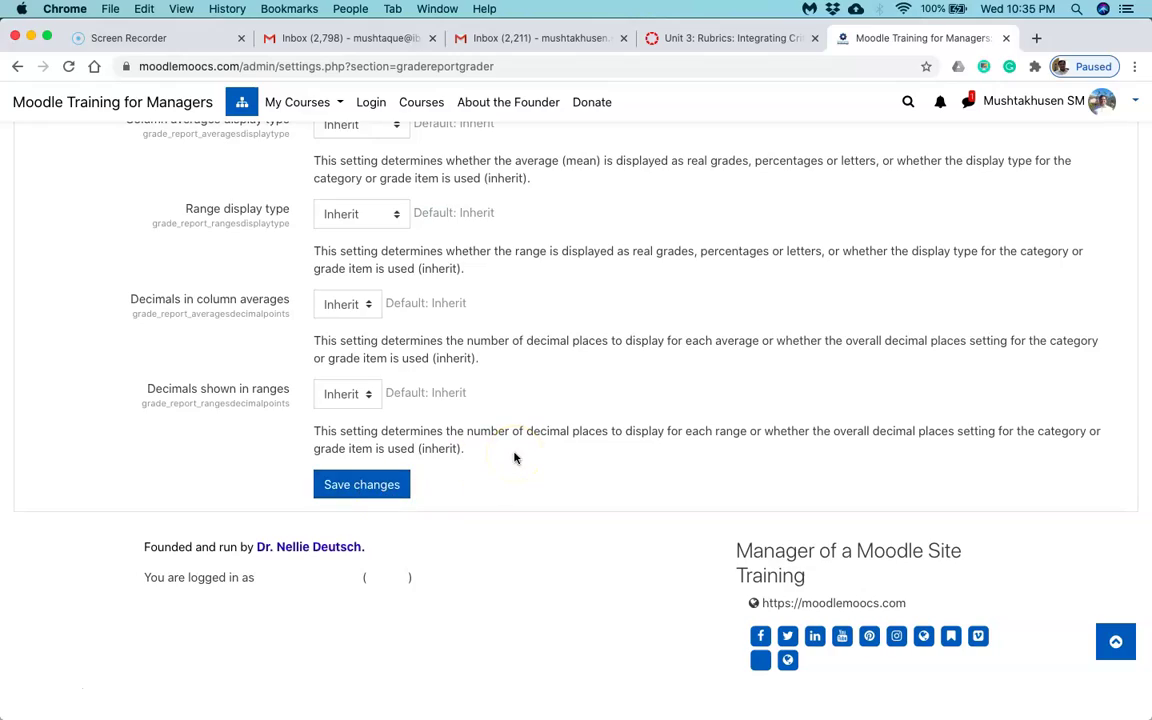
Return to the Grades section of Site administration and open the Grade history settings to review History entries per page
{"action": "scroll", "coordinate": [515, 458], "scroll_direction": "up", "scroll_amount": 20}
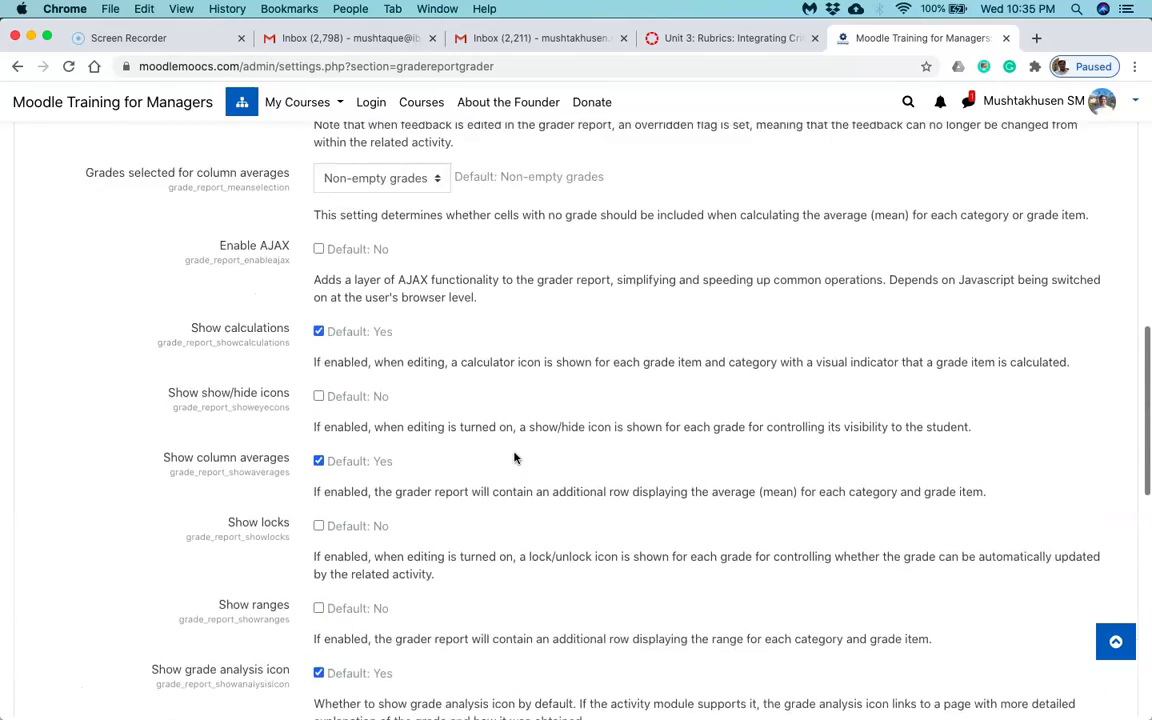
{"action": "scroll", "coordinate": [515, 458], "scroll_direction": "up", "scroll_amount": 5}
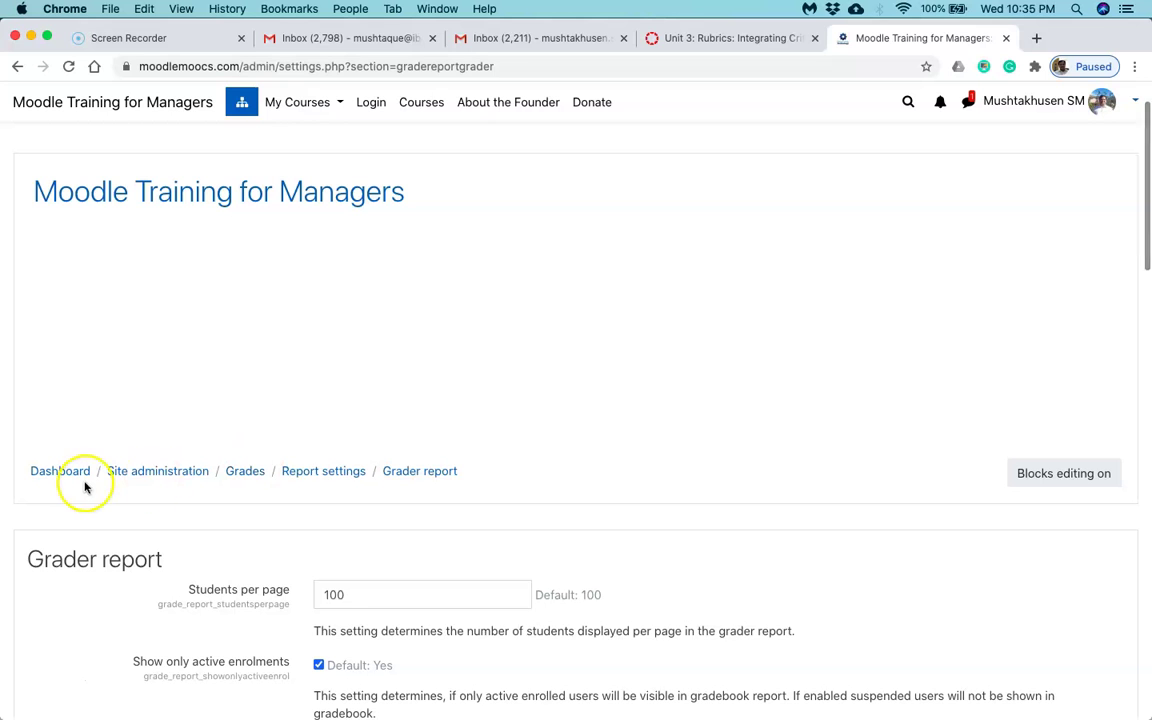
{"action": "left_click", "coordinate": [166, 474]}
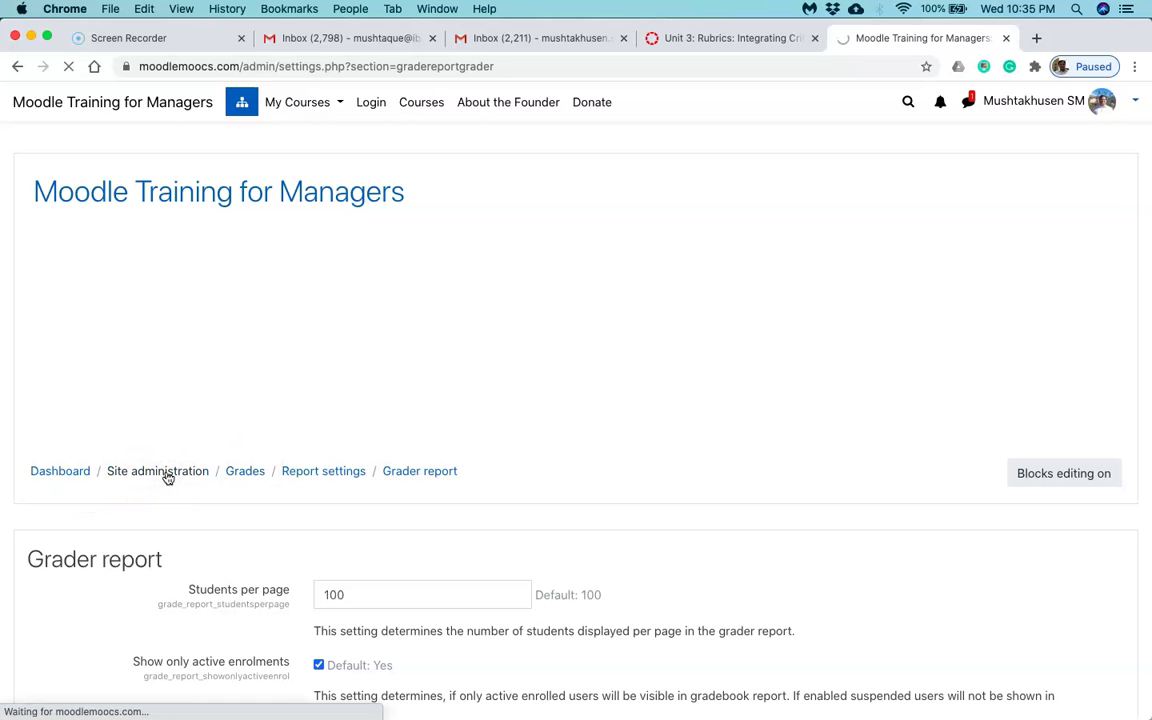
{"action": "scroll", "coordinate": [168, 478], "scroll_direction": "down", "scroll_amount": 5}
{"action": "scroll", "coordinate": [166, 477], "scroll_direction": "up", "scroll_amount": 3}
{"action": "left_click", "coordinate": [320, 234]}
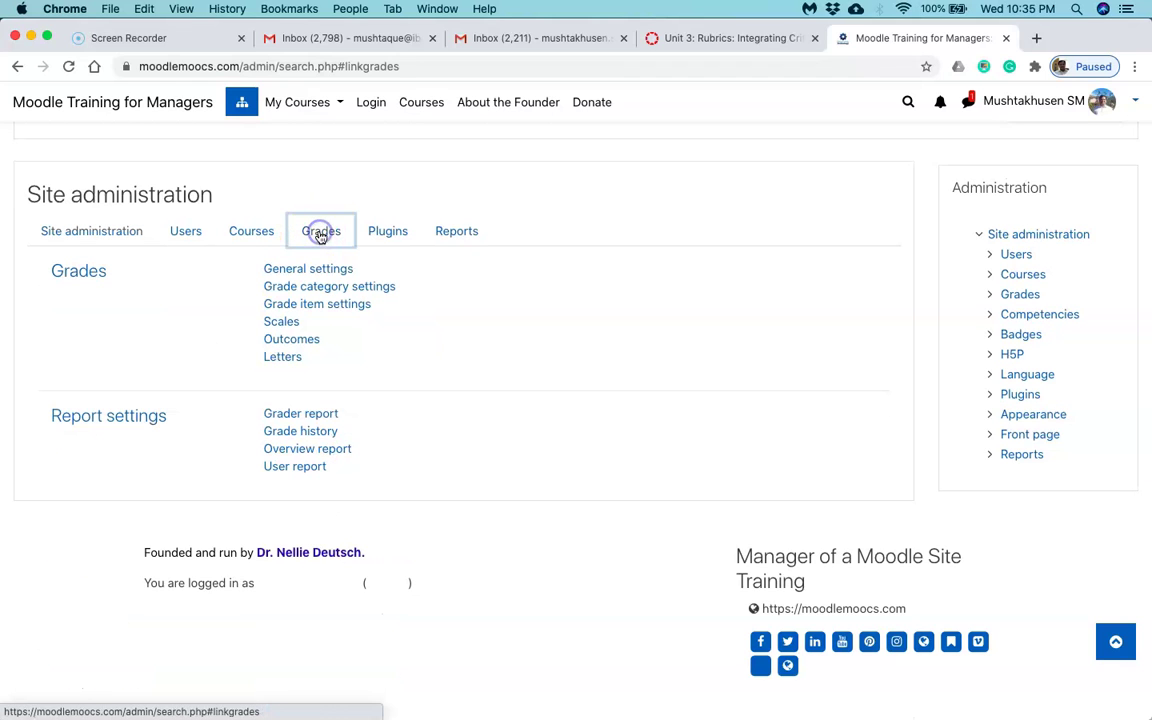
{"action": "scroll", "coordinate": [496, 367], "scroll_direction": "down", "scroll_amount": 1}
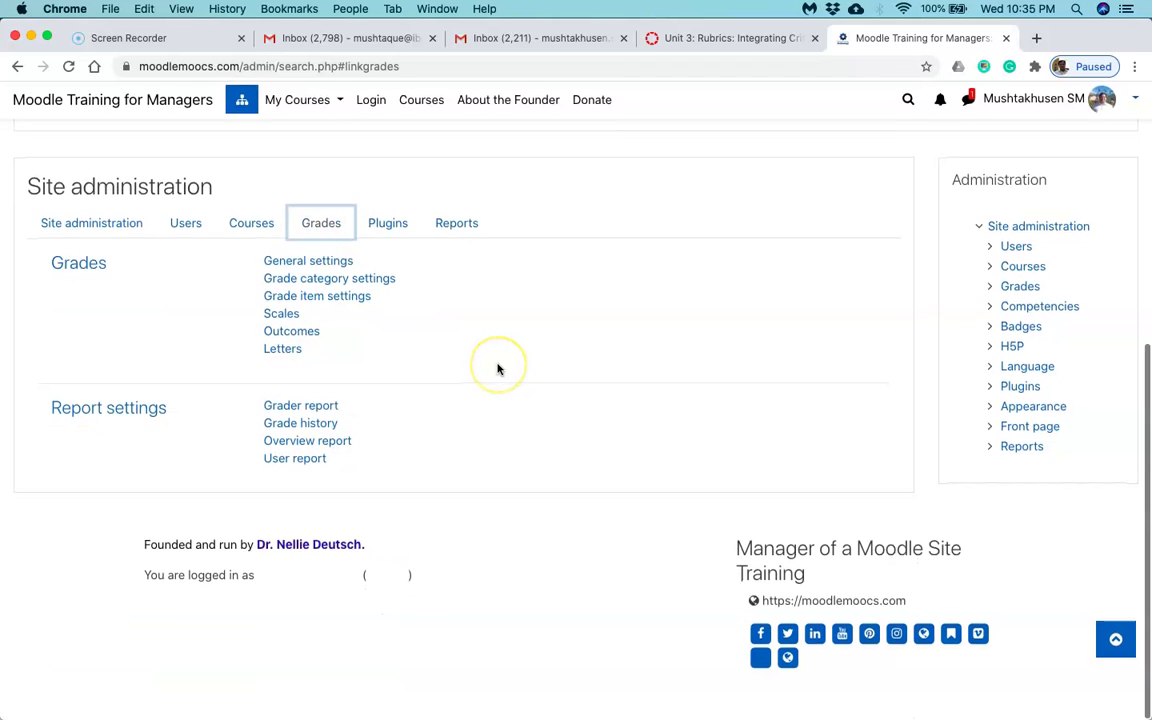
{"action": "left_click", "coordinate": [313, 430]}
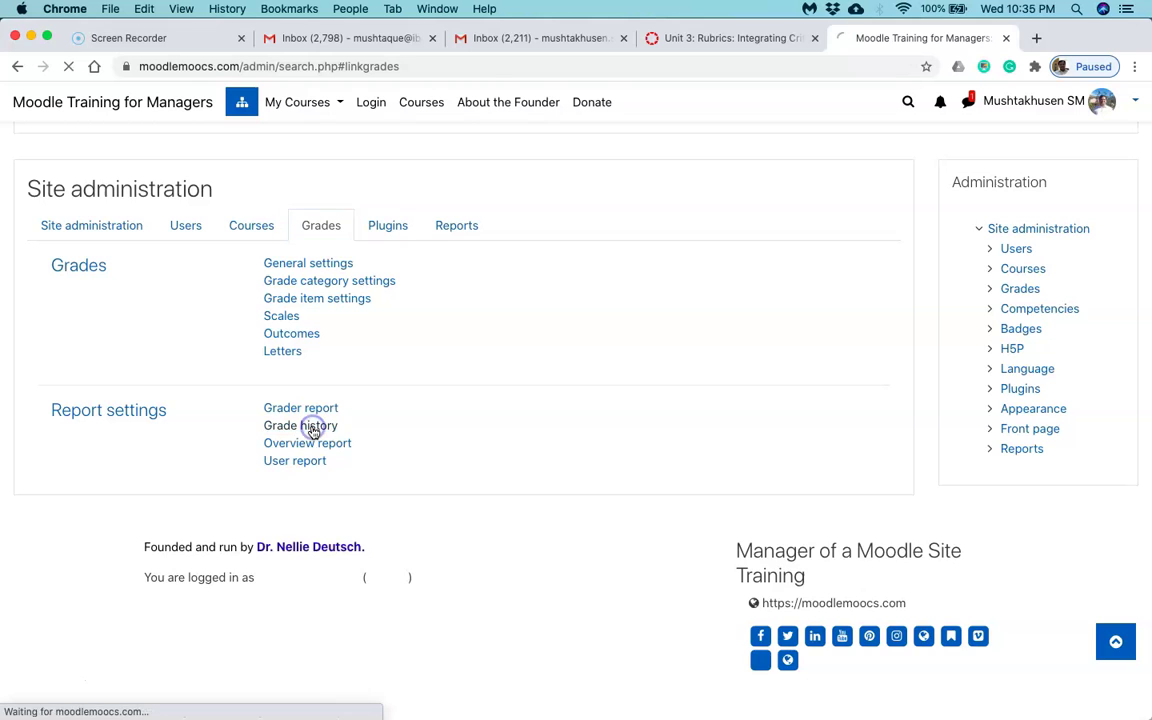
{"action": "left_click", "coordinate": [697, 373]}
{"action": "scroll", "coordinate": [698, 376], "scroll_direction": "down", "scroll_amount": 4}
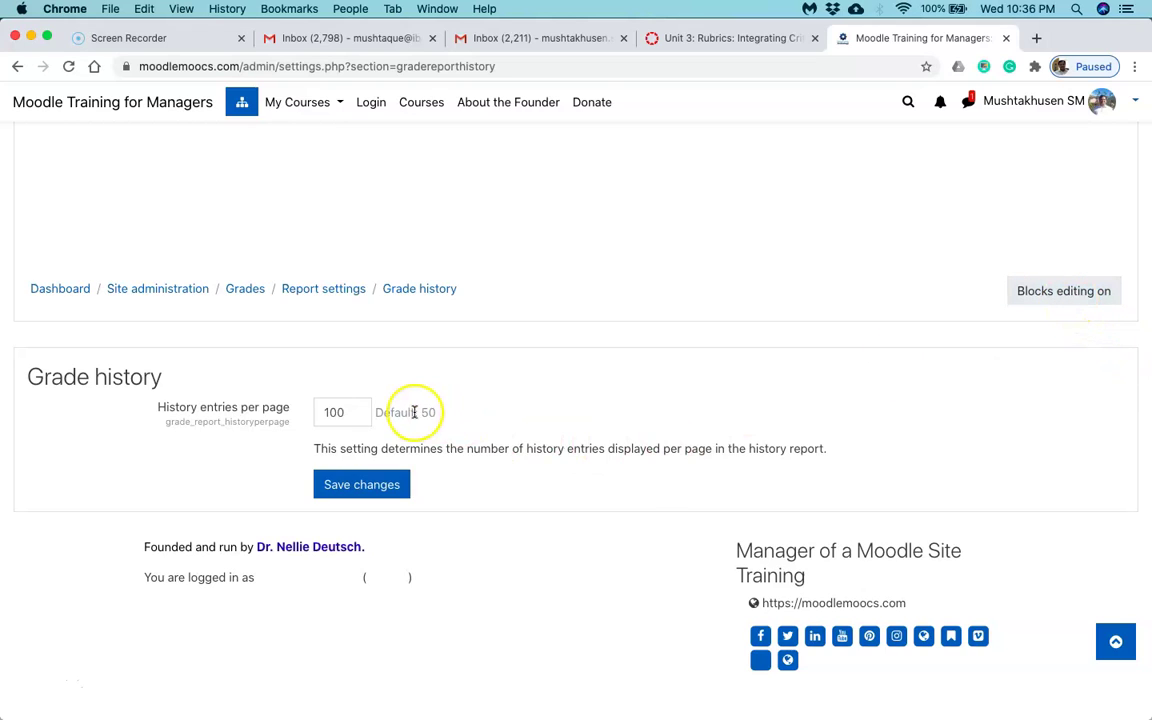
Go back to the Grades section and open the Overview report settings to review Show rank and the hidden-item totals option
{"action": "scroll", "coordinate": [645, 484], "scroll_direction": "up", "scroll_amount": 5}
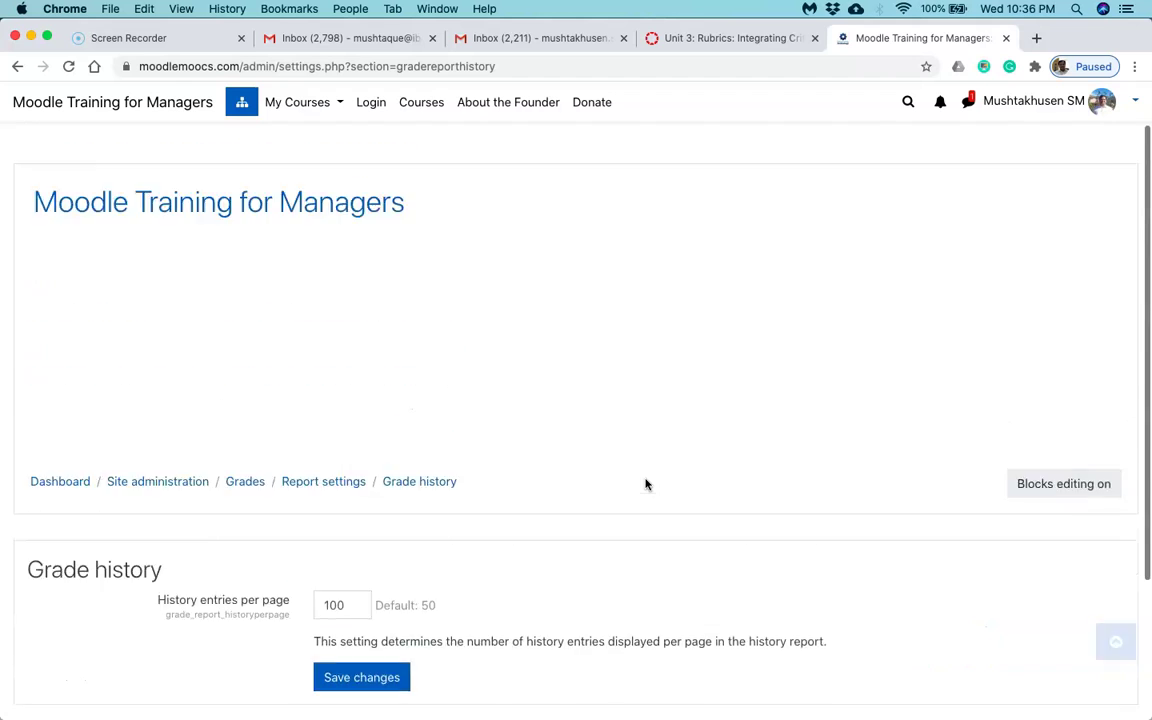
{"action": "left_click", "coordinate": [160, 527]}
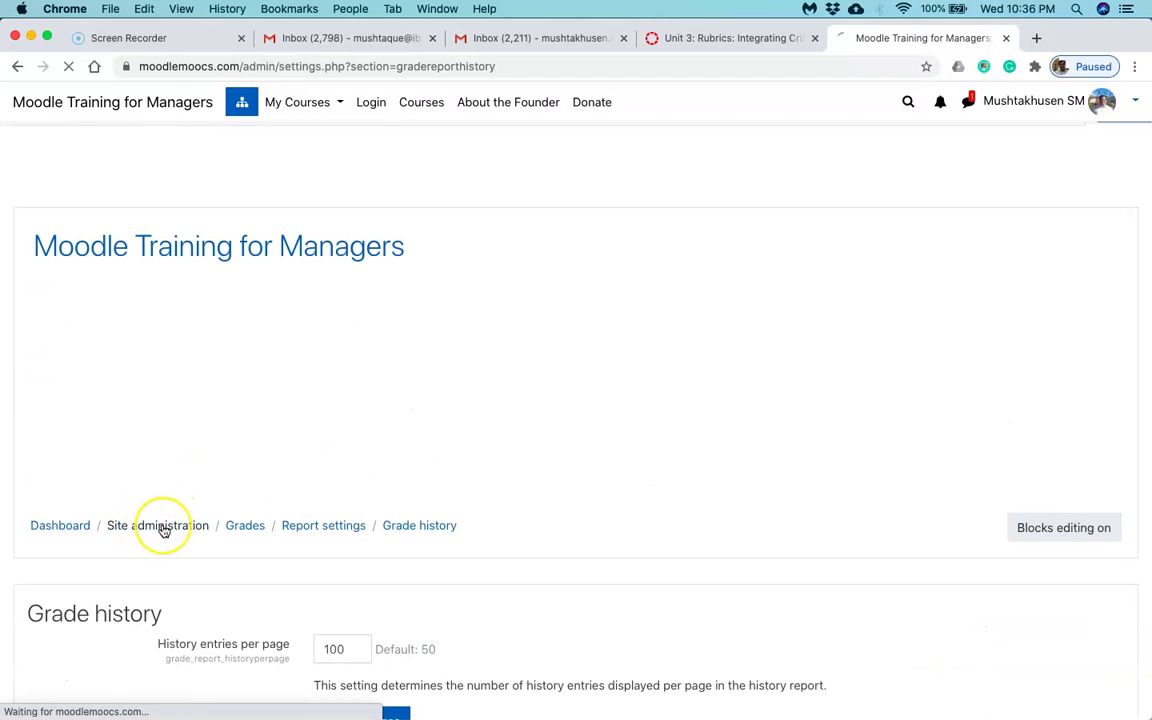
{"action": "scroll", "coordinate": [476, 440], "scroll_direction": "down", "scroll_amount": 5}
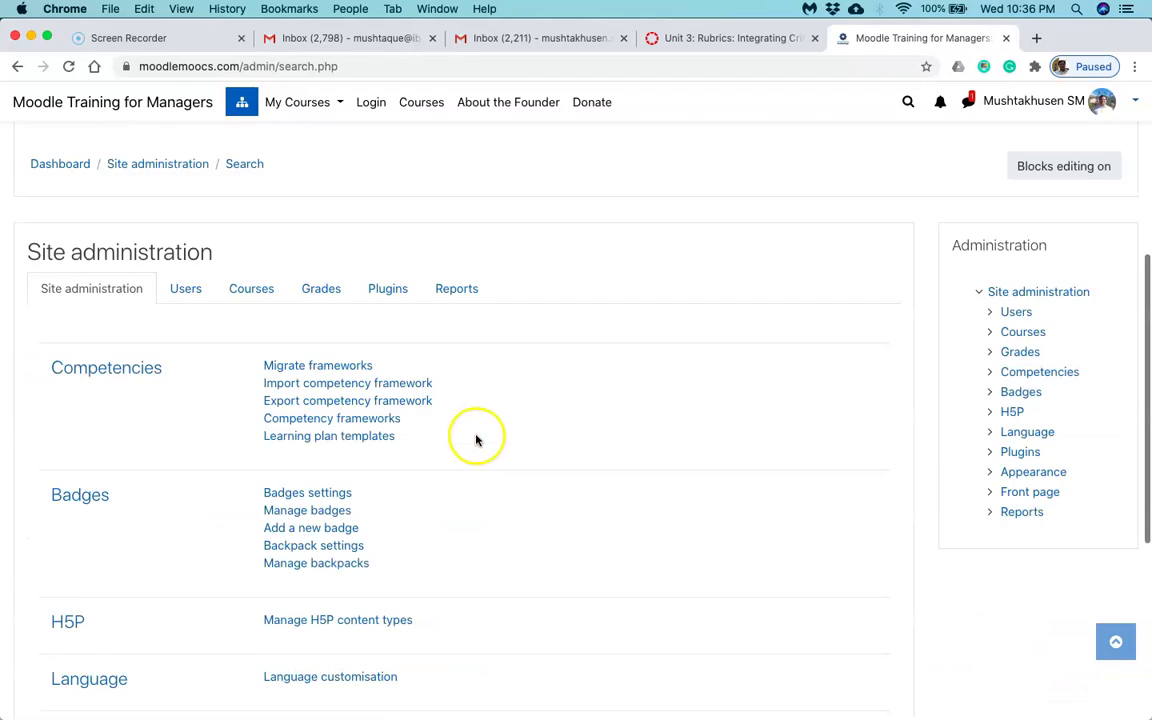
{"action": "left_click", "coordinate": [318, 207]}
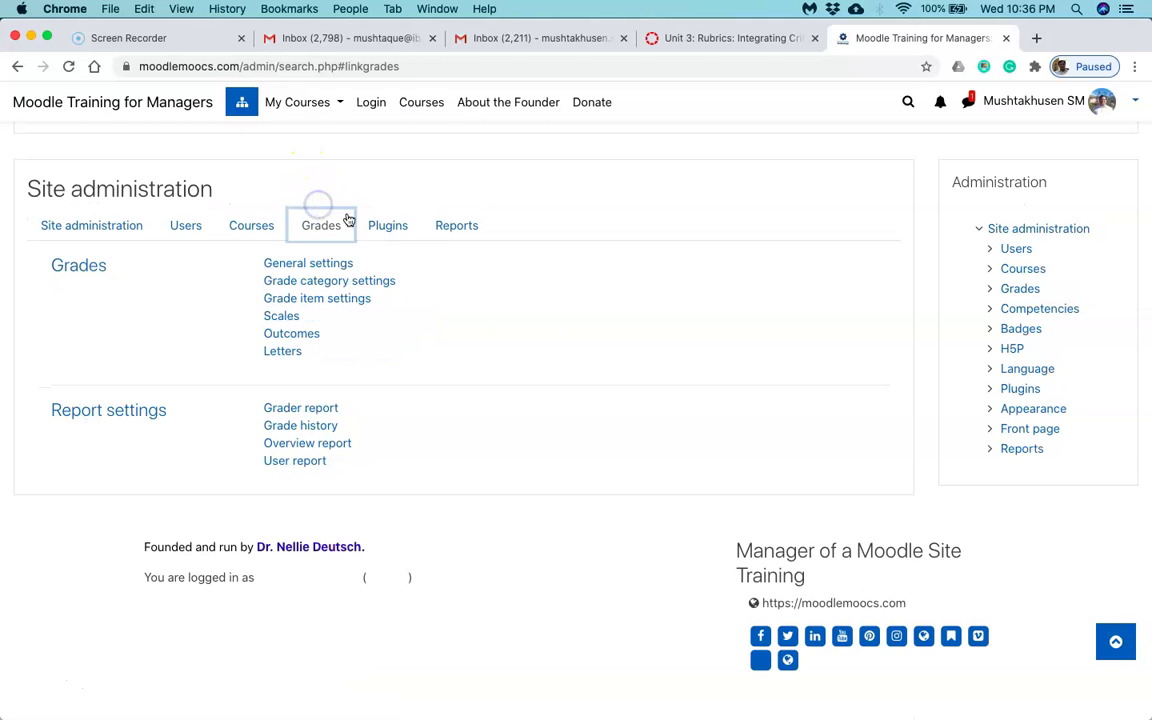
{"action": "left_click", "coordinate": [324, 447]}
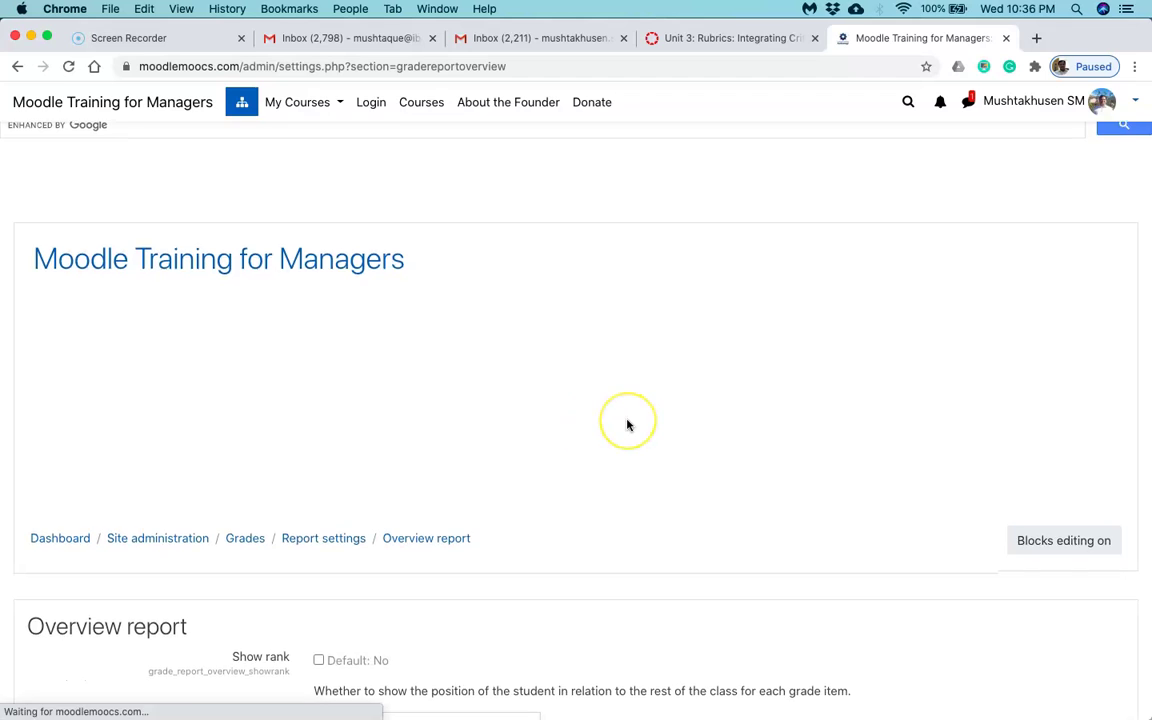
{"action": "scroll", "coordinate": [628, 425], "scroll_direction": "down", "scroll_amount": 4}
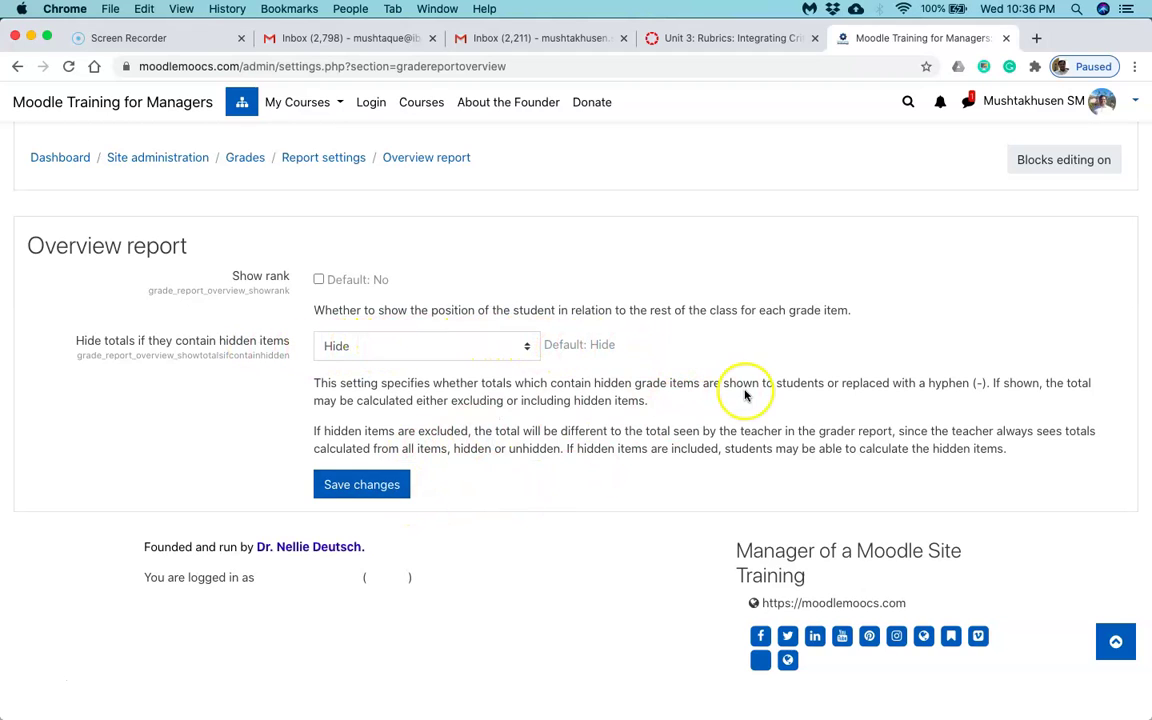
Look through the choices for hiding totals that contain hidden items in the Overview report settings
{"action": "left_click", "coordinate": [530, 347]}
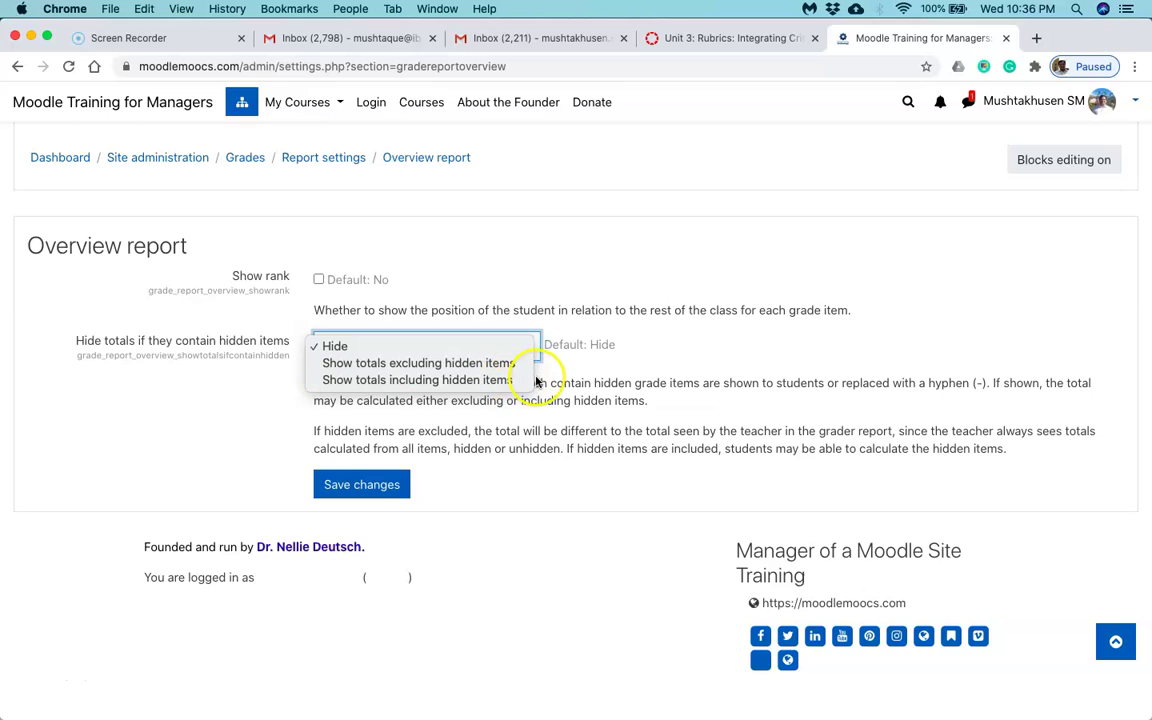
{"action": "left_click", "coordinate": [222, 443]}
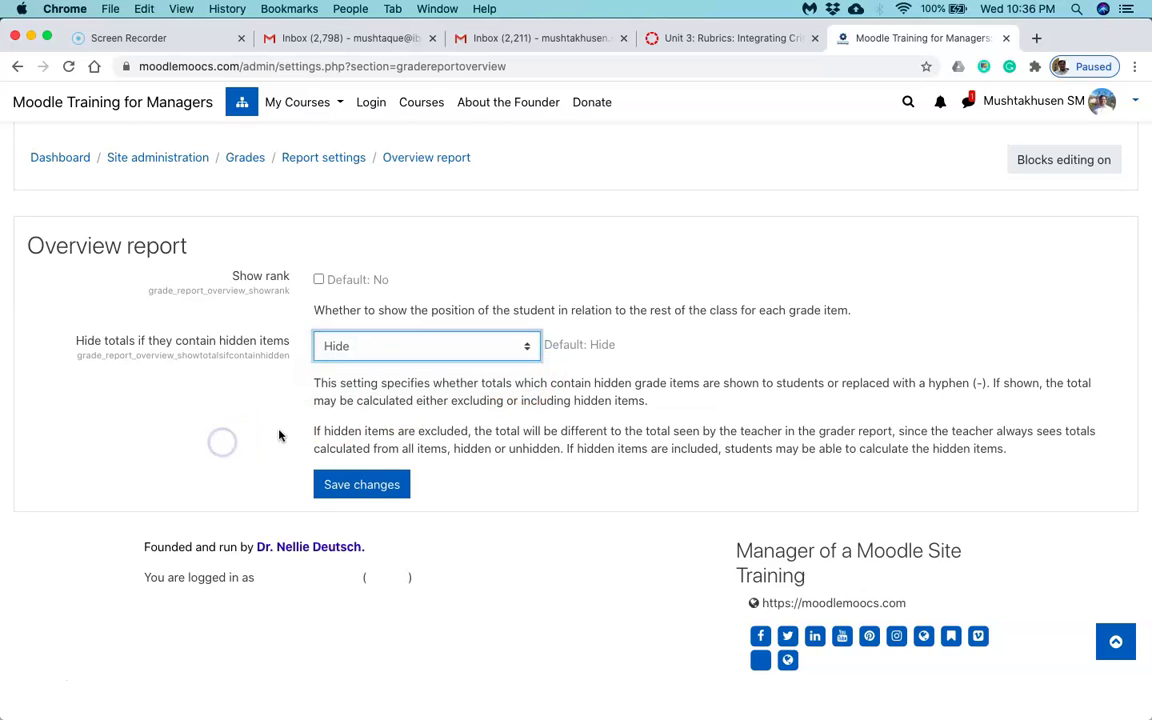
Return to the Grades section of Site administration and open the User report settings
{"action": "scroll", "coordinate": [162, 238], "scroll_direction": "up", "scroll_amount": 1}
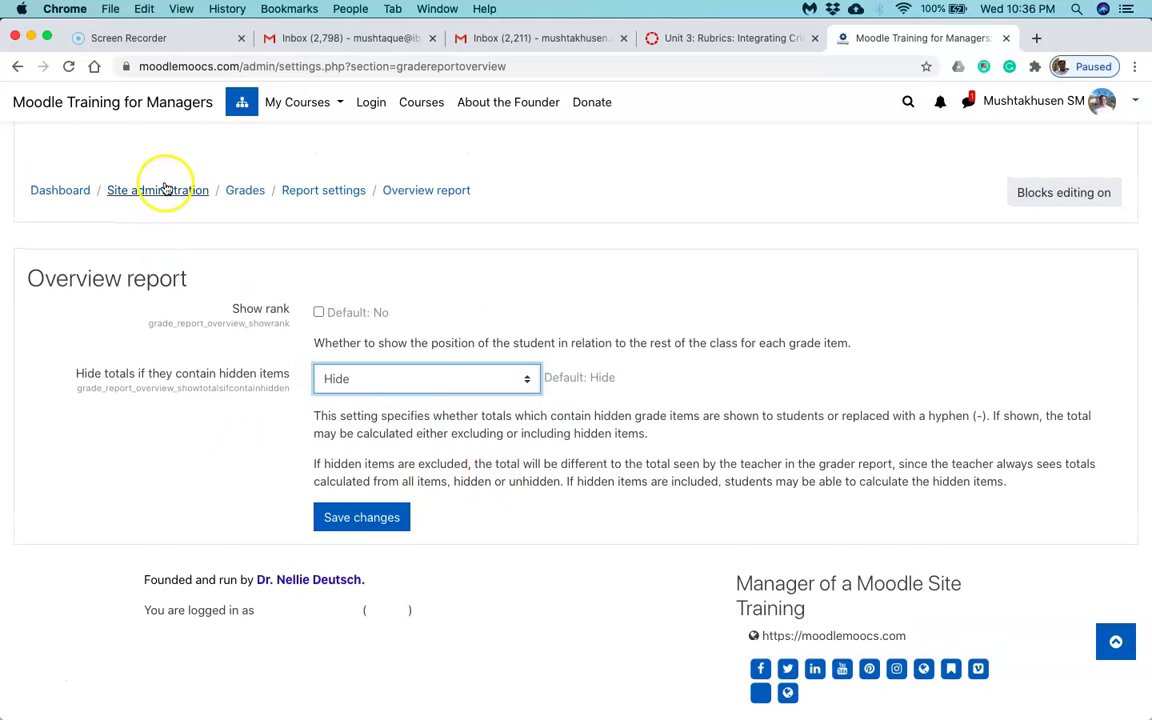
{"action": "left_click", "coordinate": [165, 191]}
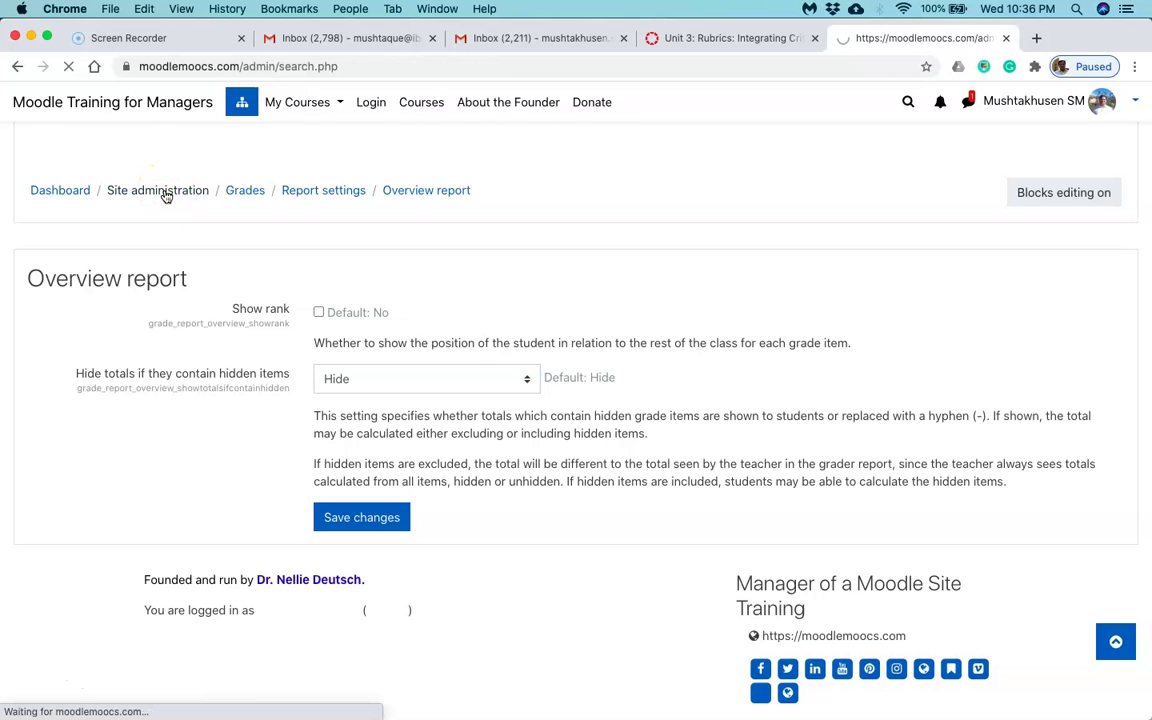
{"action": "scroll", "coordinate": [617, 272], "scroll_direction": "down", "scroll_amount": 5}
{"action": "scroll", "coordinate": [617, 272], "scroll_direction": "up", "scroll_amount": 5}
{"action": "left_click", "coordinate": [340, 405]}
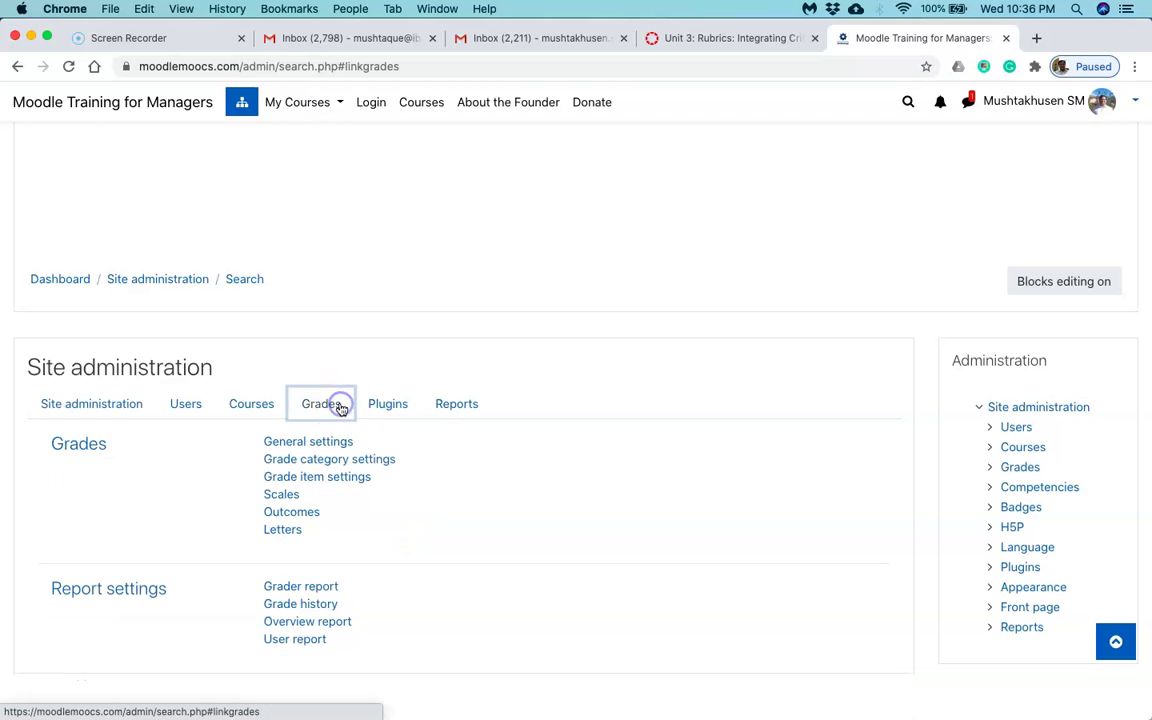
{"action": "scroll", "coordinate": [553, 517], "scroll_direction": "down", "scroll_amount": 2}
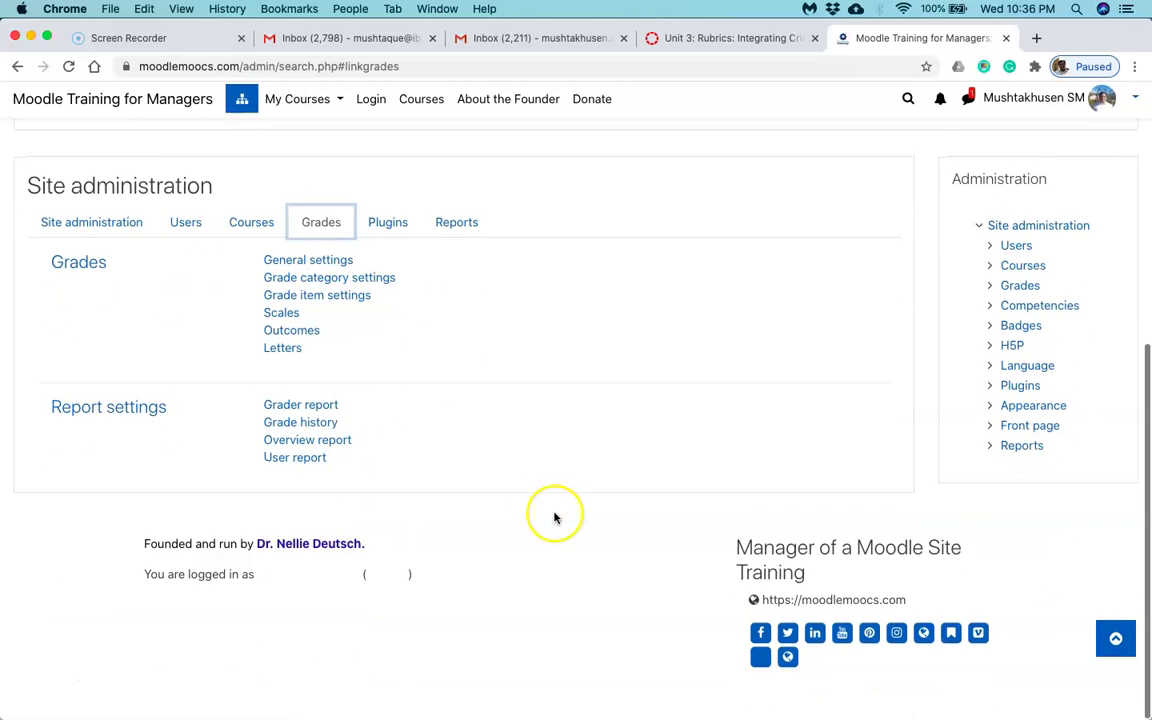
{"action": "left_click", "coordinate": [300, 462]}
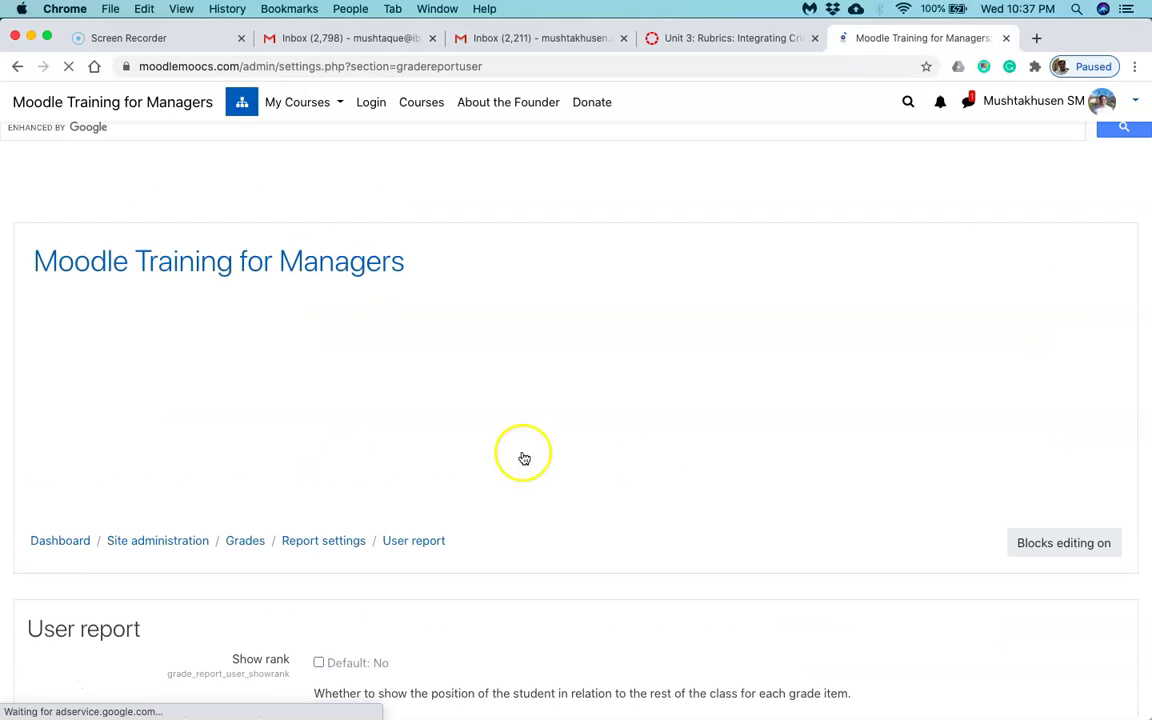
Review the User report column options from Show rank, percentage and grades through Show average and Show letter grades
{"action": "scroll", "coordinate": [651, 466], "scroll_direction": "down", "scroll_amount": 5}
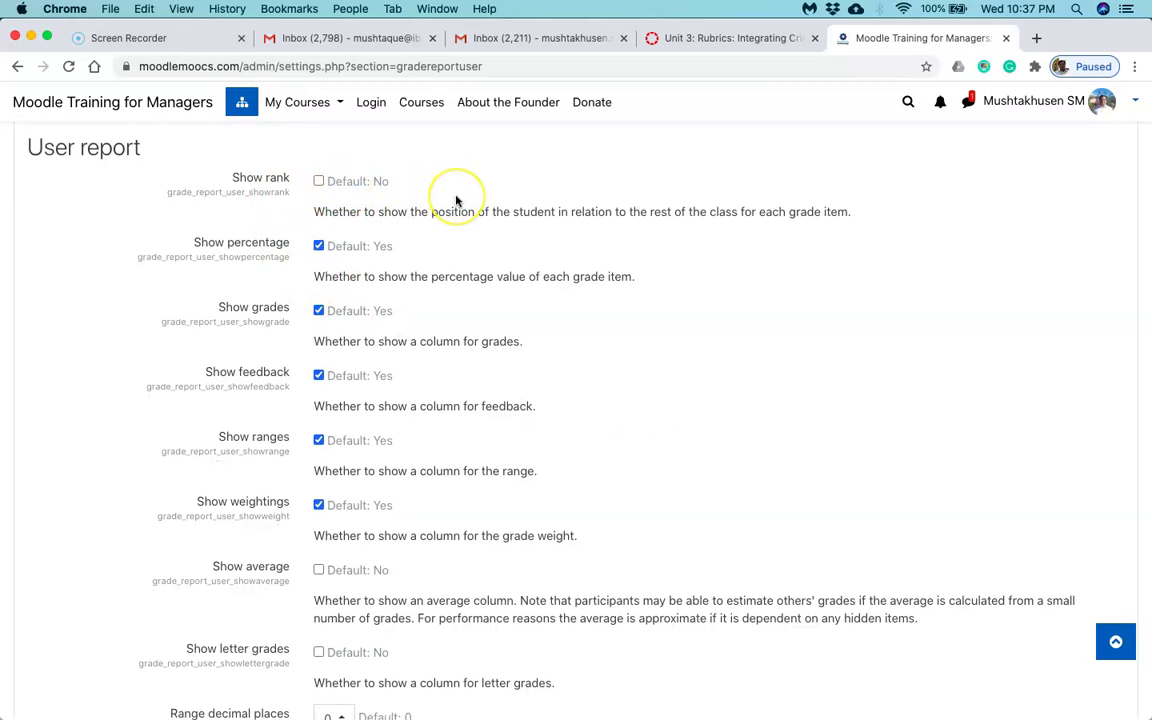
{"action": "scroll", "coordinate": [456, 201], "scroll_direction": "down", "scroll_amount": 1}
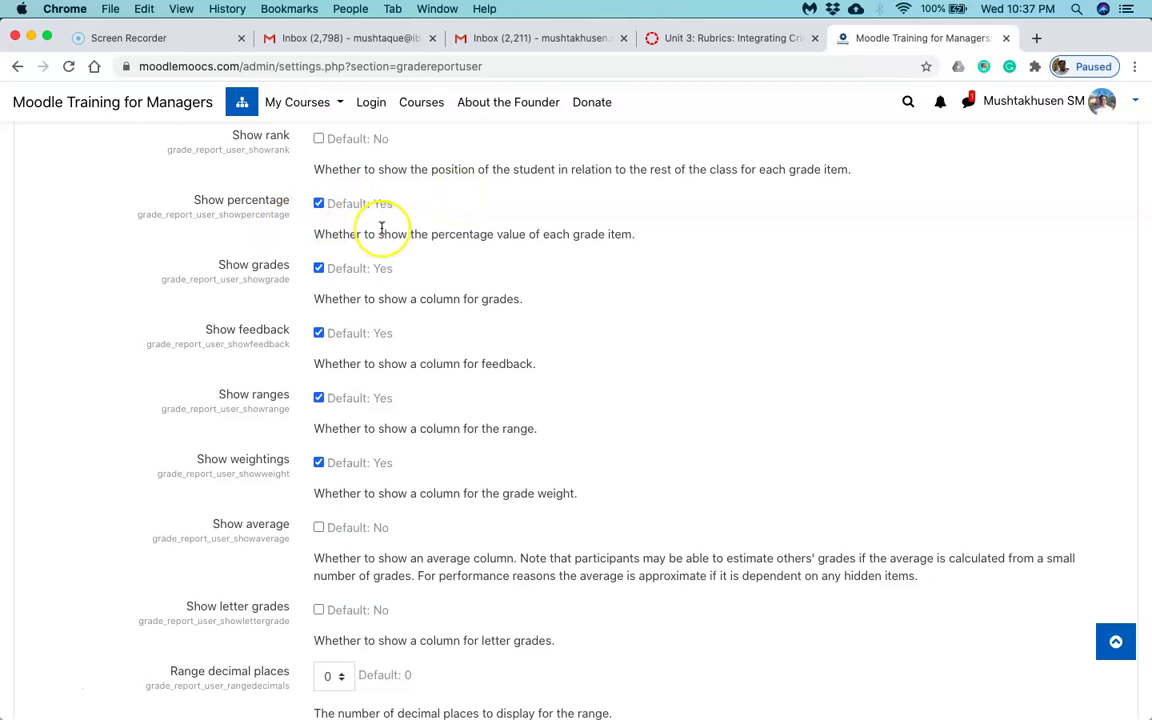
{"action": "scroll", "coordinate": [381, 228], "scroll_direction": "down", "scroll_amount": 1}
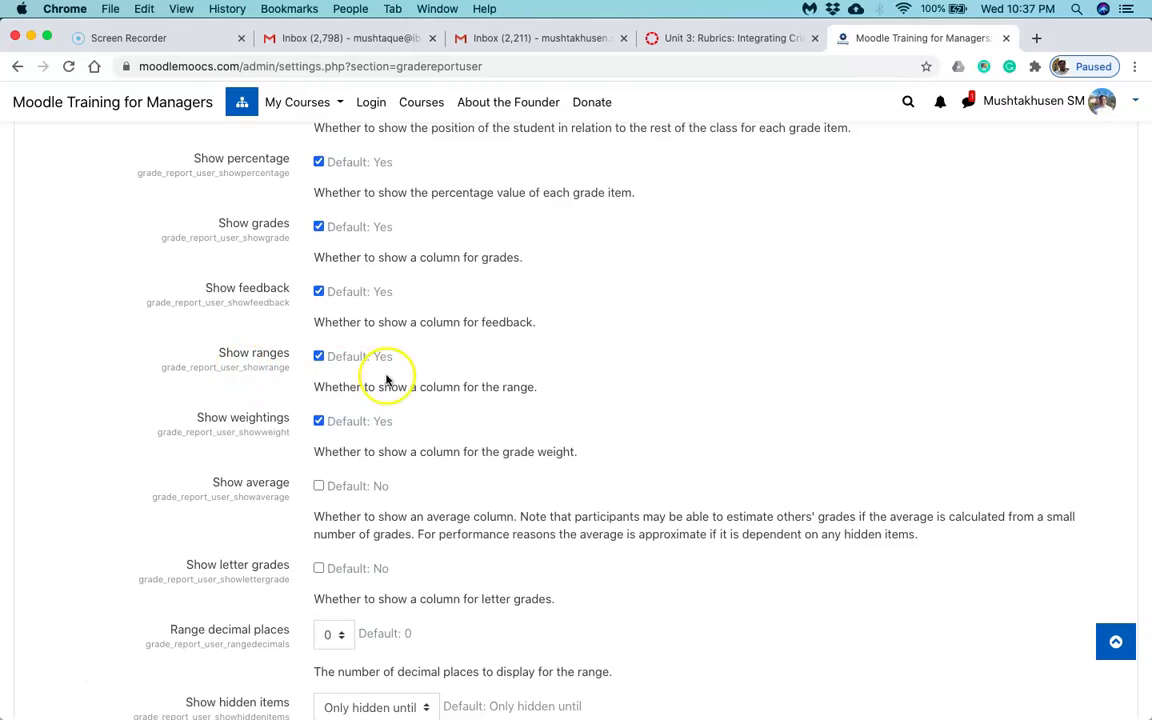
{"action": "scroll", "coordinate": [424, 381], "scroll_direction": "down", "scroll_amount": 1}
{"action": "scroll", "coordinate": [424, 381], "scroll_direction": "down", "scroll_amount": 1}
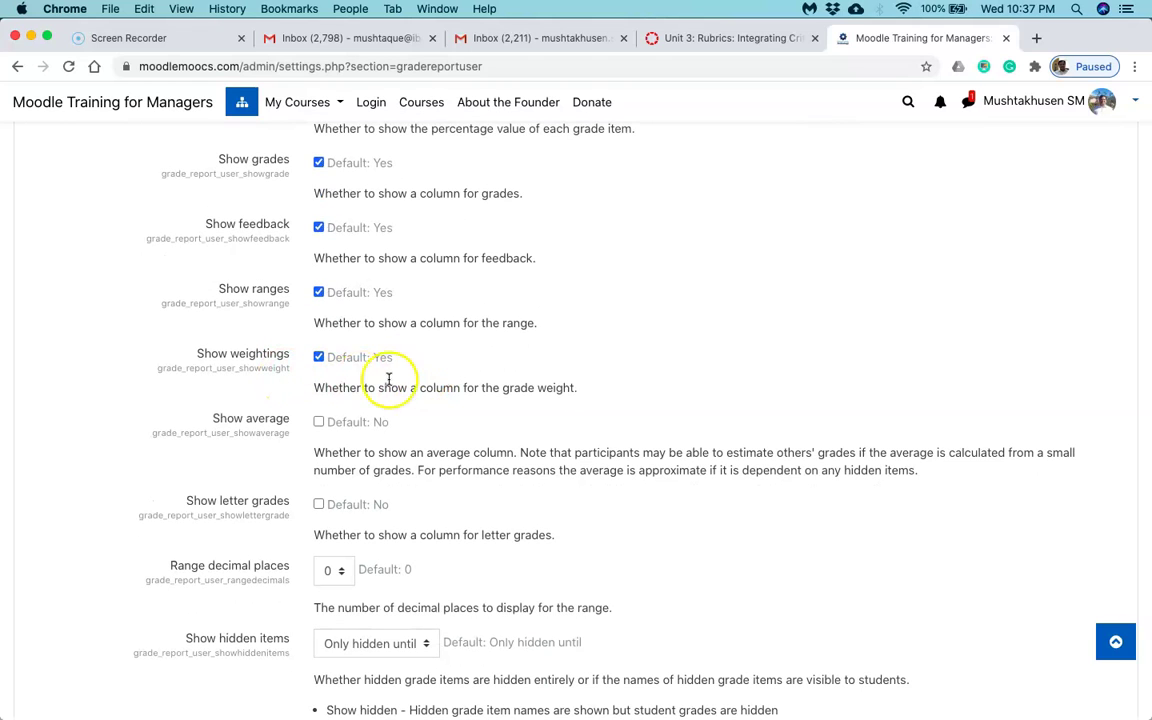
{"action": "scroll", "coordinate": [406, 380], "scroll_direction": "down", "scroll_amount": 3}
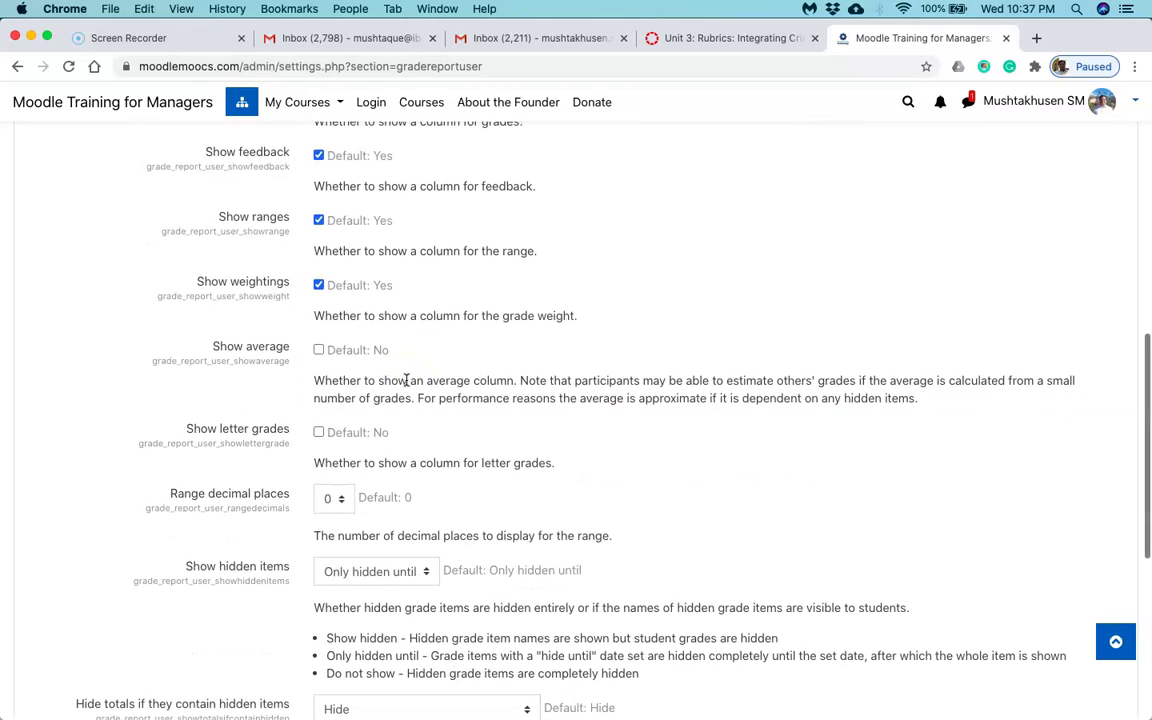
{"action": "scroll", "coordinate": [388, 373], "scroll_direction": "down", "scroll_amount": 3}
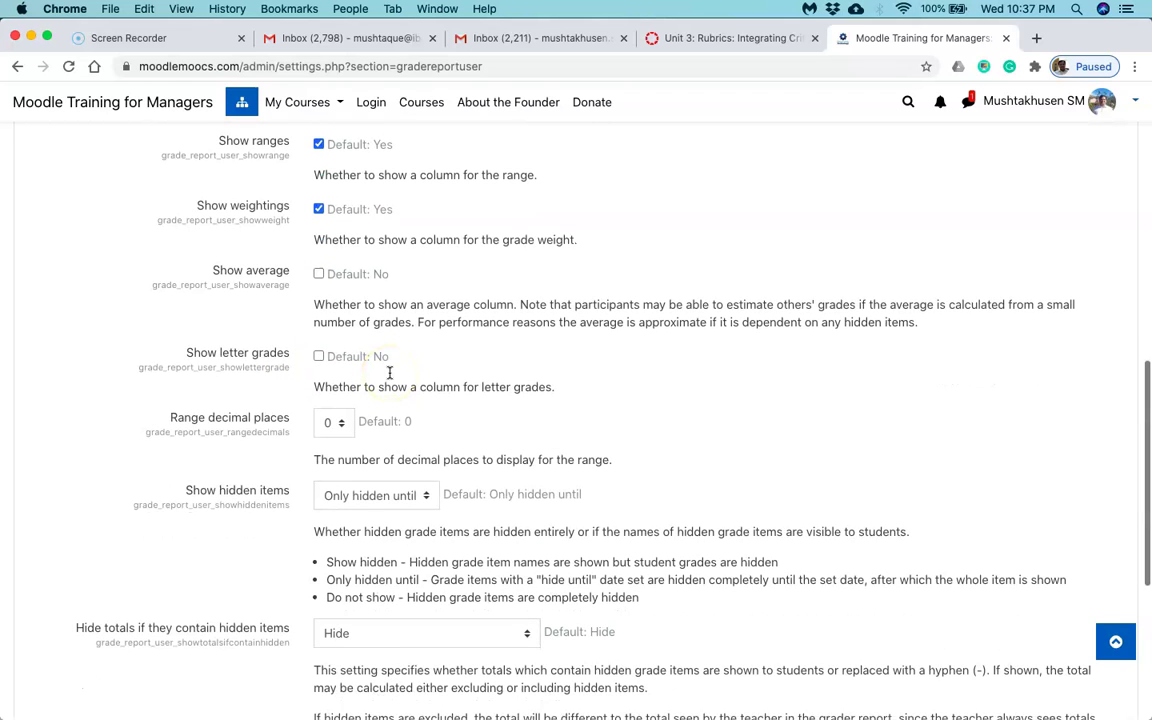
Examine the User report settings for range decimal places, hidden items, totals containing hidden items, and contribution to course total
{"action": "scroll", "coordinate": [390, 373], "scroll_direction": "down", "scroll_amount": 2}
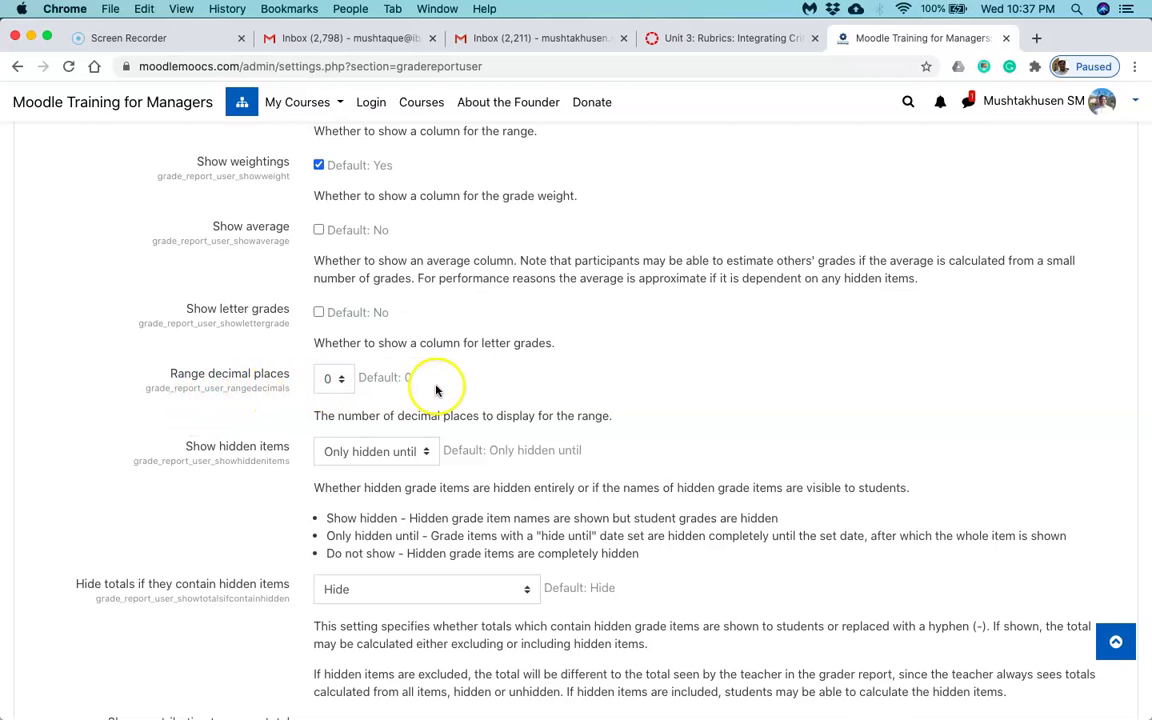
{"action": "scroll", "coordinate": [436, 390], "scroll_direction": "down", "scroll_amount": 2}
{"action": "scroll", "coordinate": [436, 390], "scroll_direction": "down", "scroll_amount": 2}
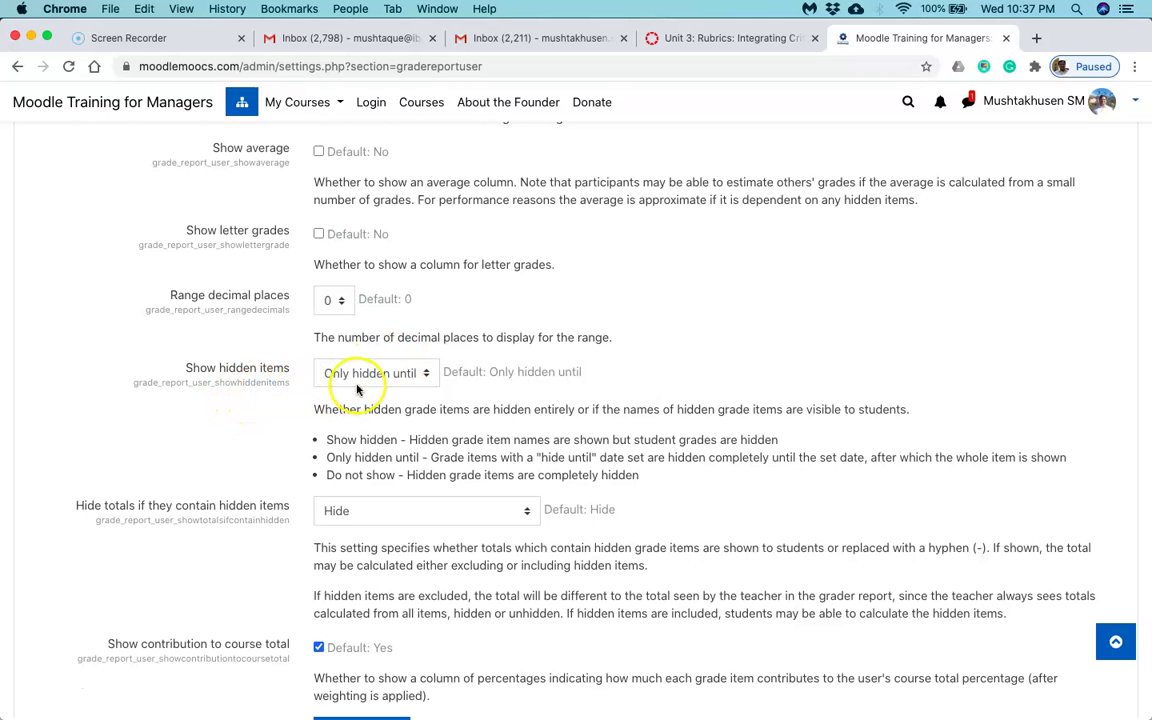
{"action": "scroll", "coordinate": [386, 388], "scroll_direction": "down", "scroll_amount": 2}
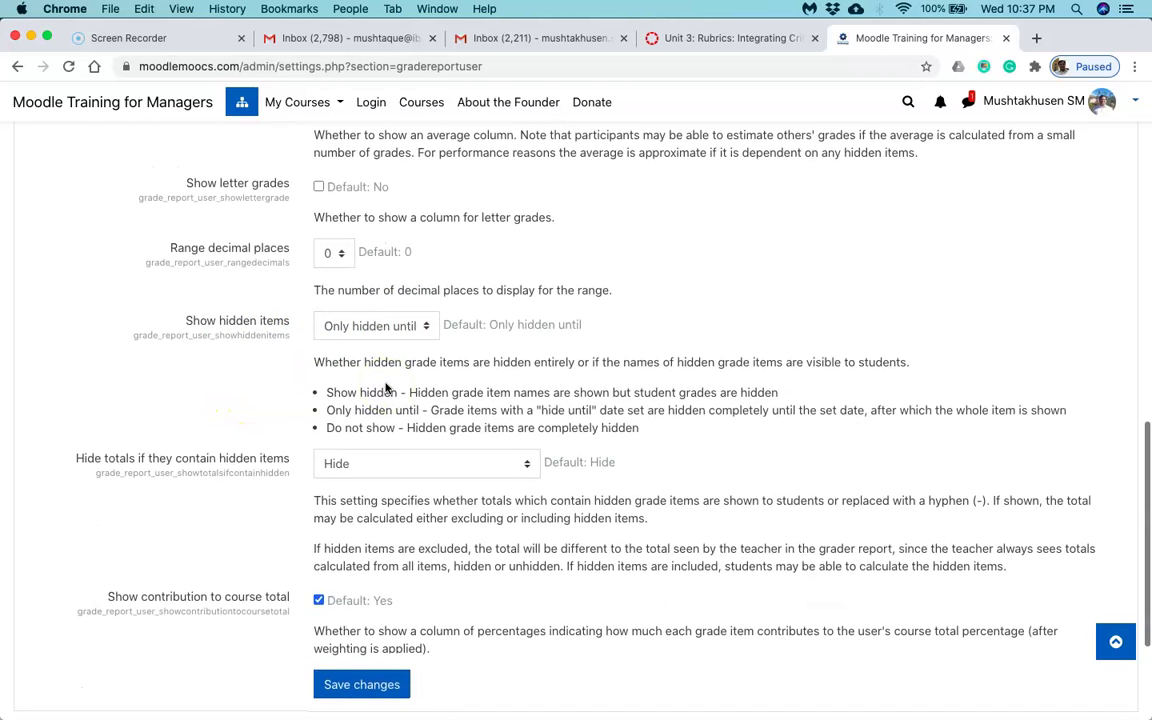
{"action": "scroll", "coordinate": [386, 388], "scroll_direction": "down", "scroll_amount": 2}
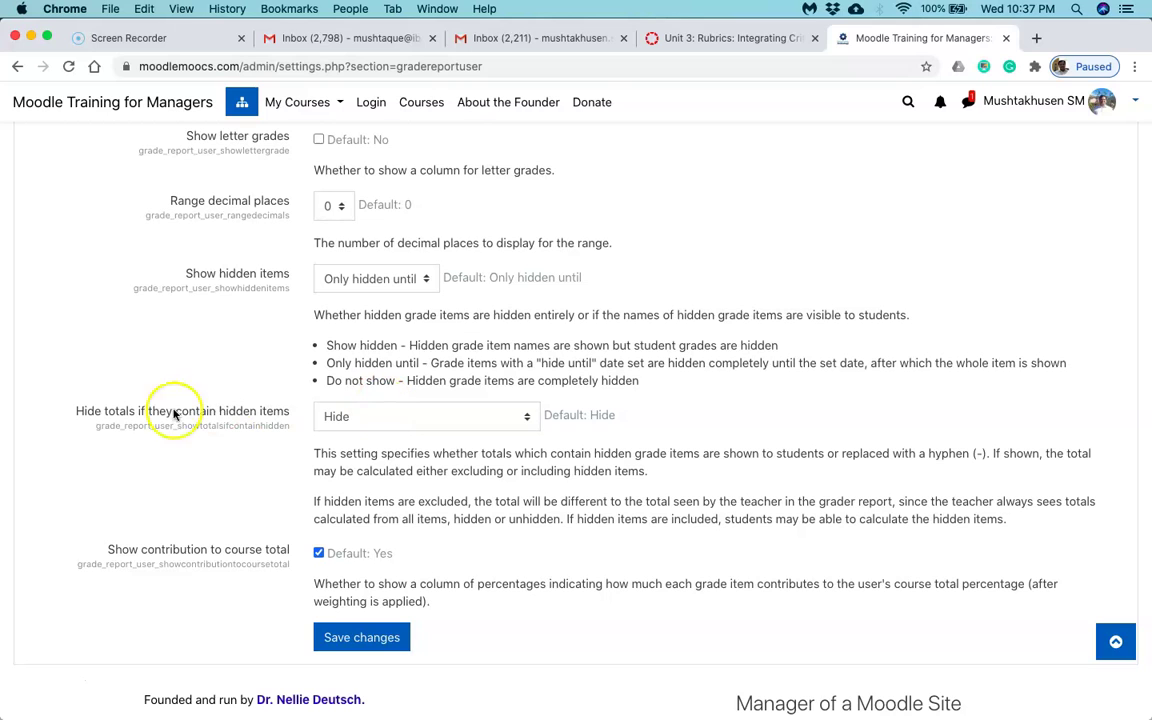
{"action": "scroll", "coordinate": [138, 424], "scroll_direction": "down", "scroll_amount": 2}
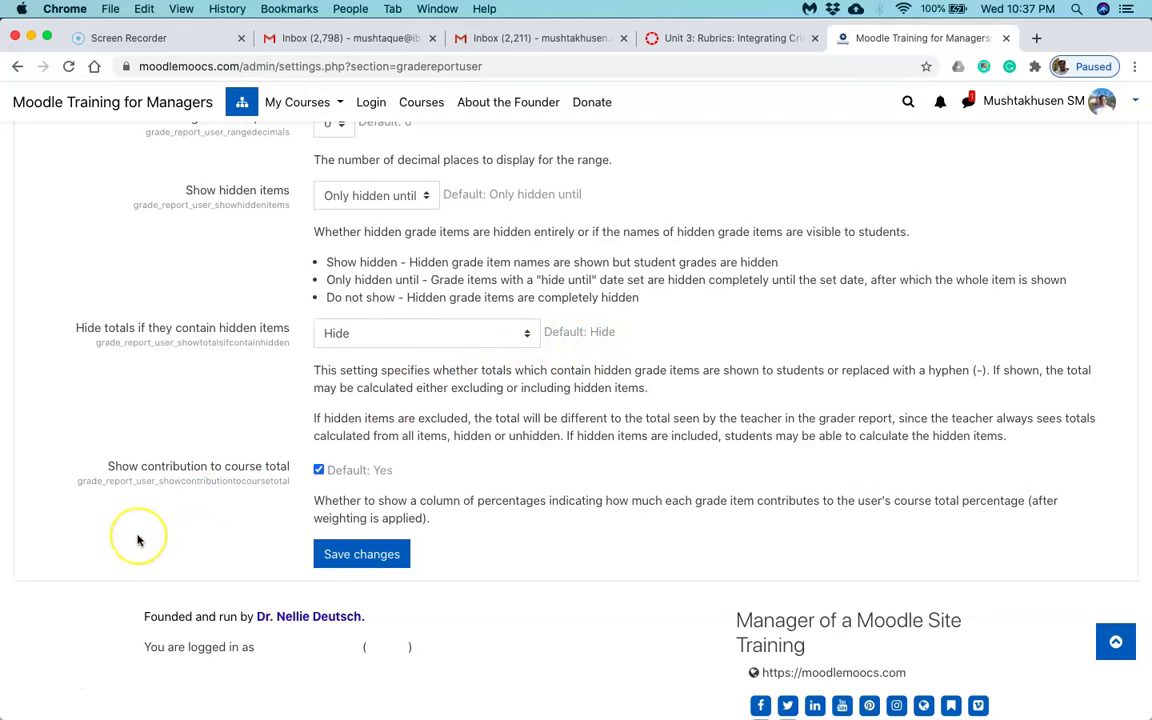
{"action": "scroll", "coordinate": [138, 540], "scroll_direction": "down", "scroll_amount": 2}
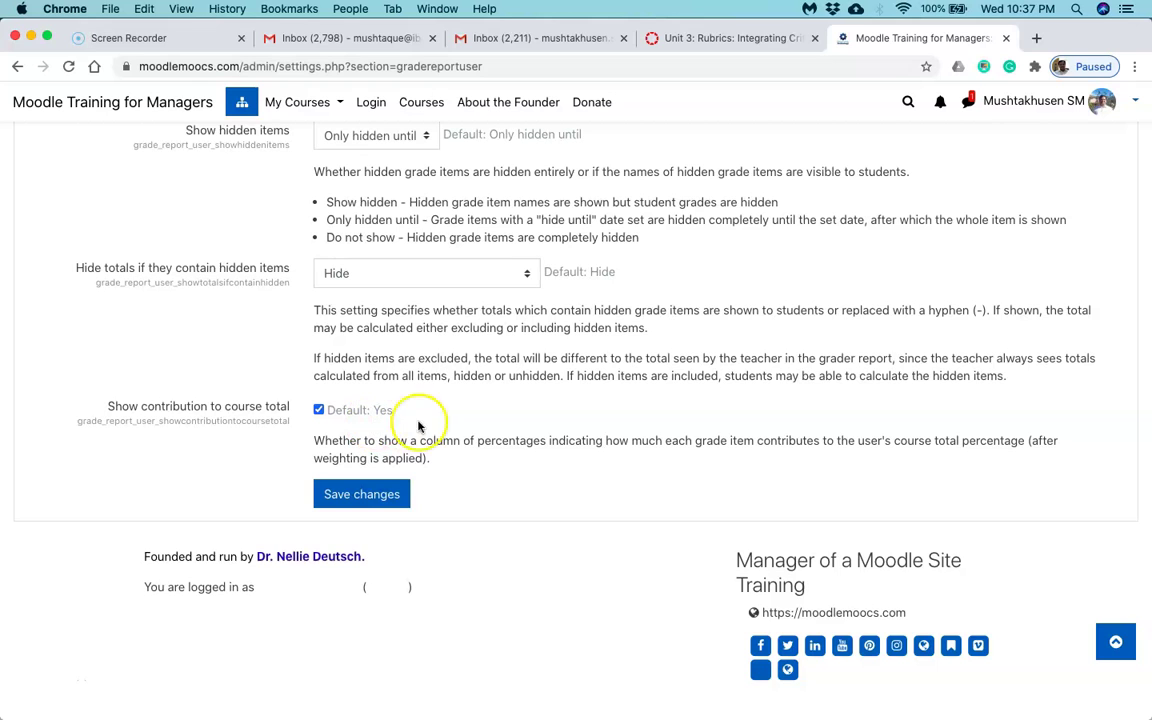
Save the User report settings
{"action": "scroll", "coordinate": [522, 435], "scroll_direction": "up", "scroll_amount": 5}
{"action": "scroll", "coordinate": [522, 435], "scroll_direction": "down", "scroll_amount": 2}
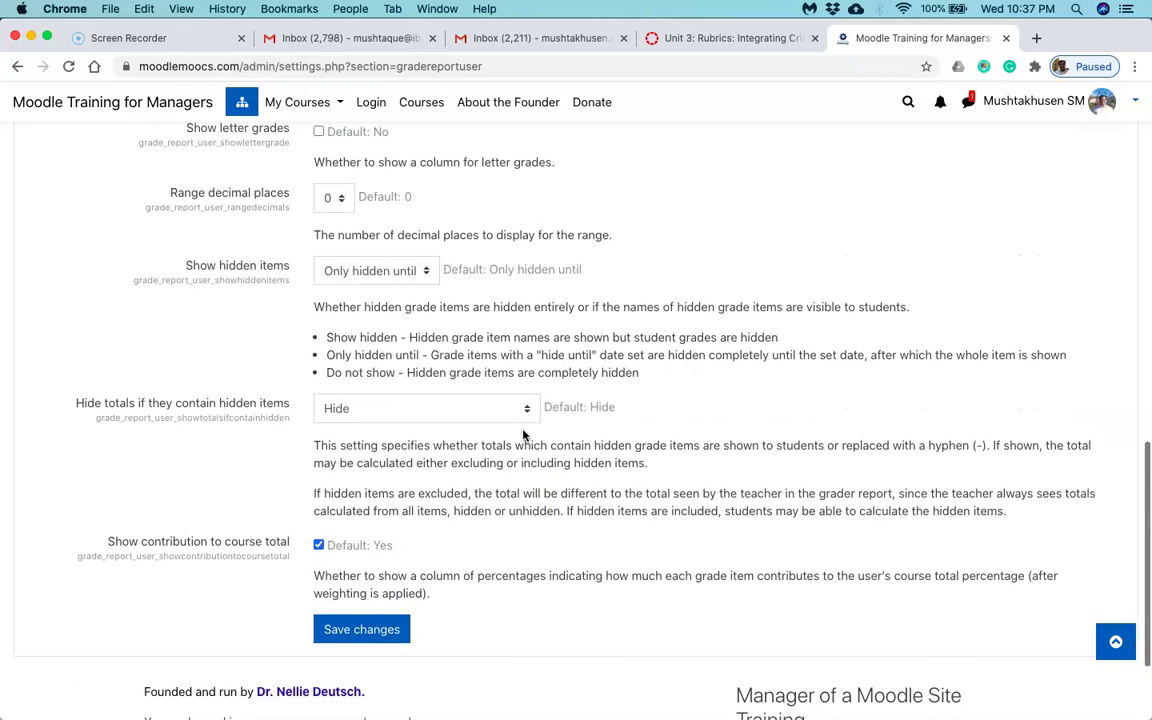
{"action": "left_click", "coordinate": [370, 628]}
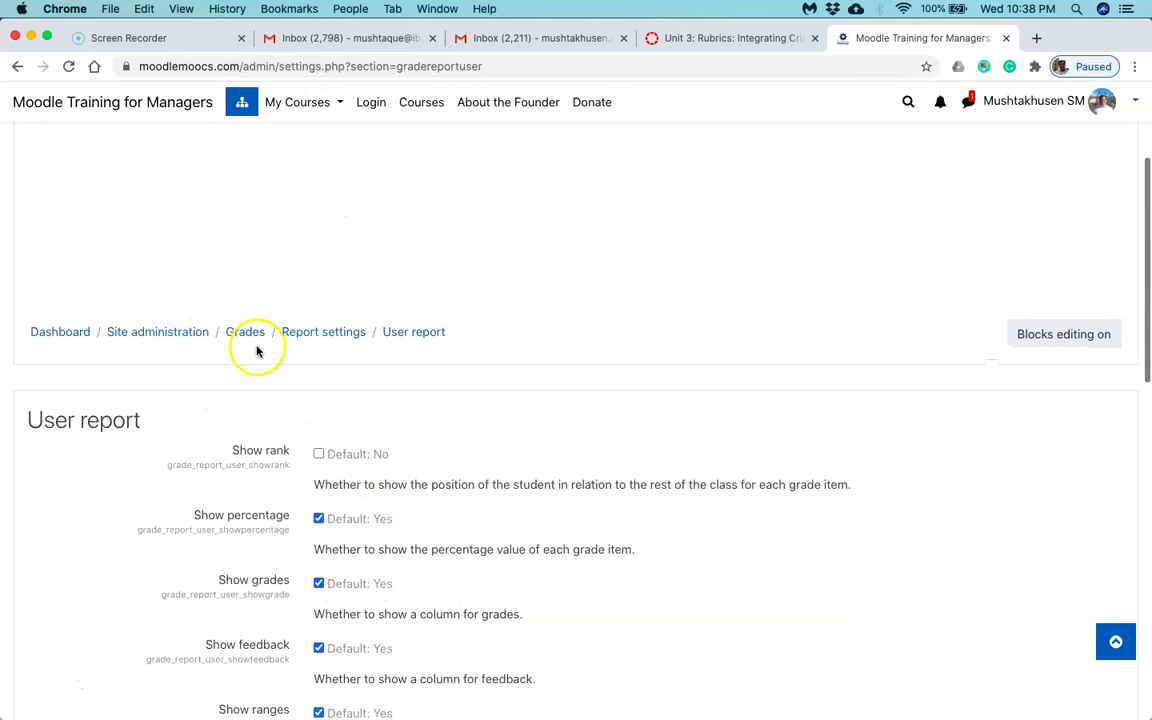
Go back to Site administration and show its Grades section with the grade and report settings links
{"action": "left_click", "coordinate": [248, 334]}
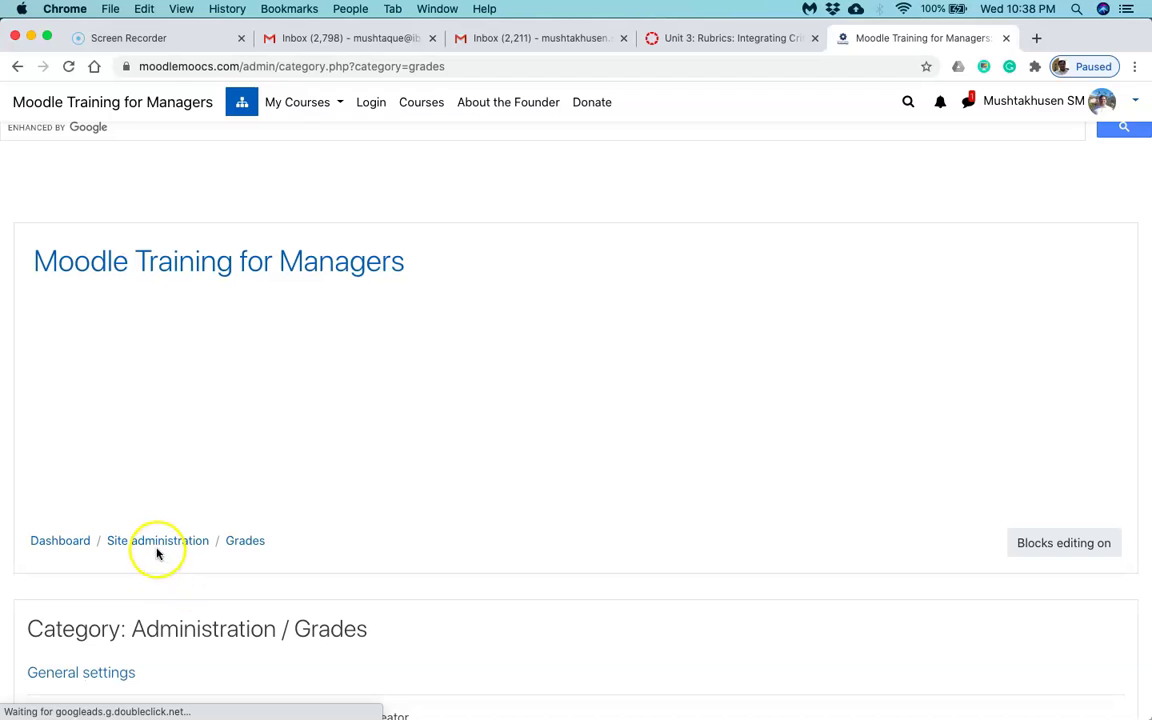
{"action": "left_click", "coordinate": [160, 540]}
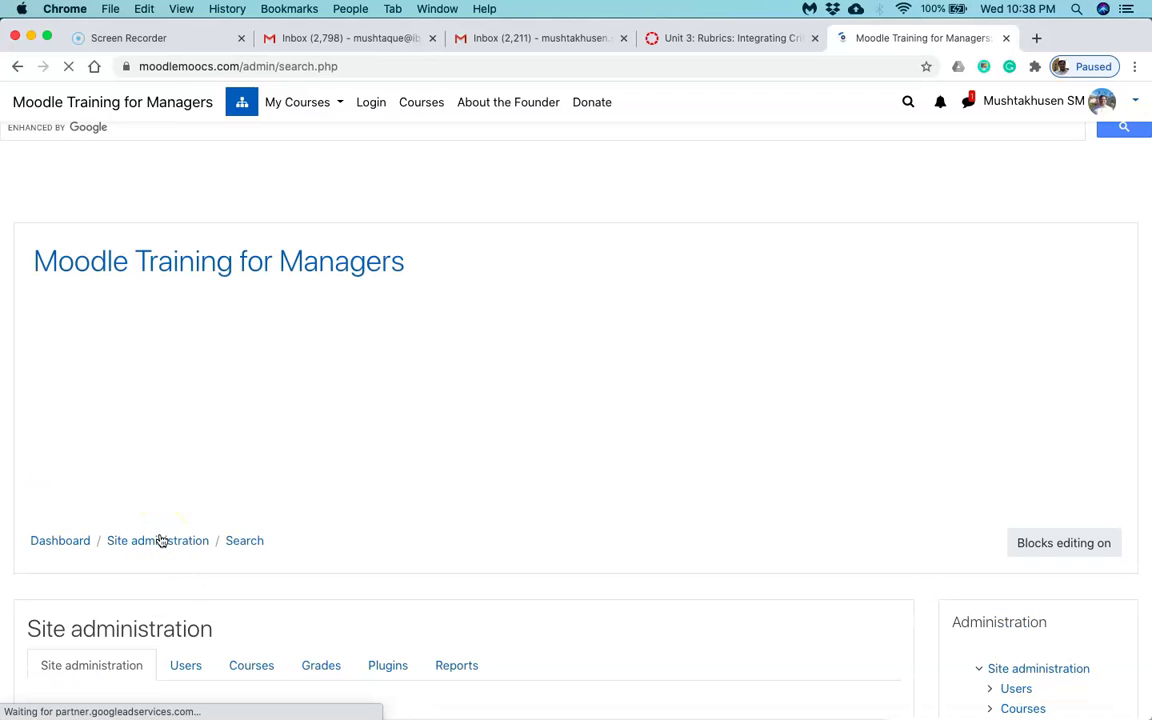
{"action": "scroll", "coordinate": [530, 483], "scroll_direction": "down", "scroll_amount": 5}
{"action": "scroll", "coordinate": [530, 485], "scroll_direction": "down", "scroll_amount": 2}
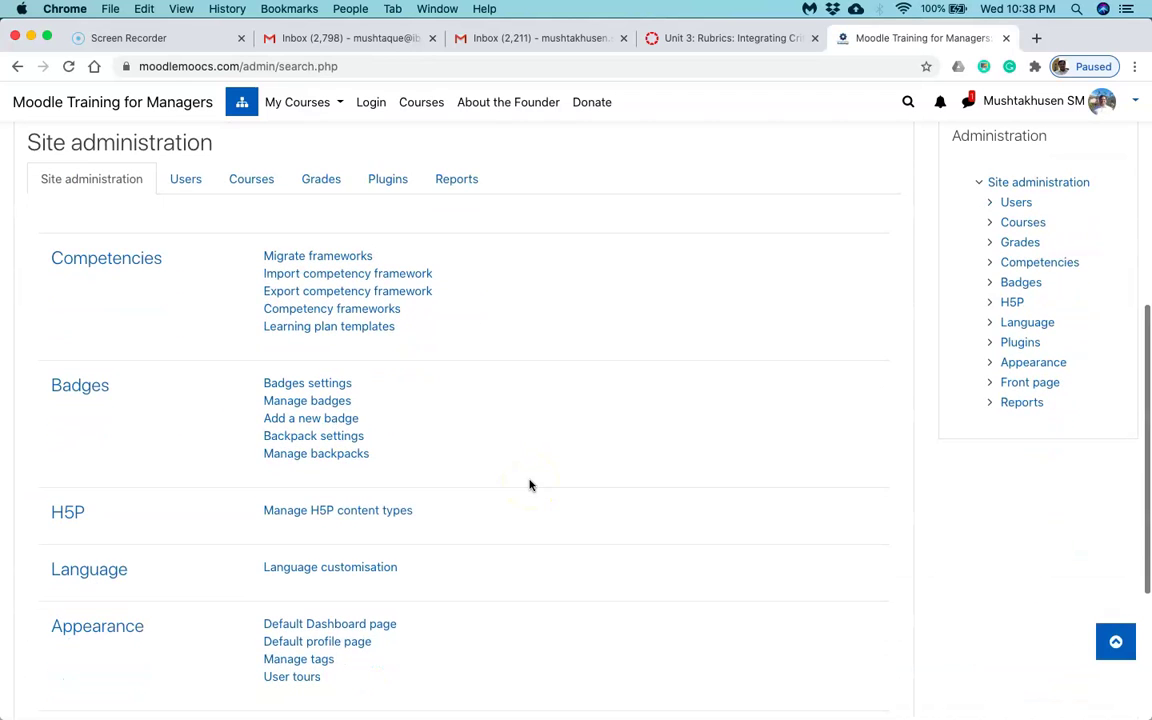
{"action": "left_click", "coordinate": [323, 180]}
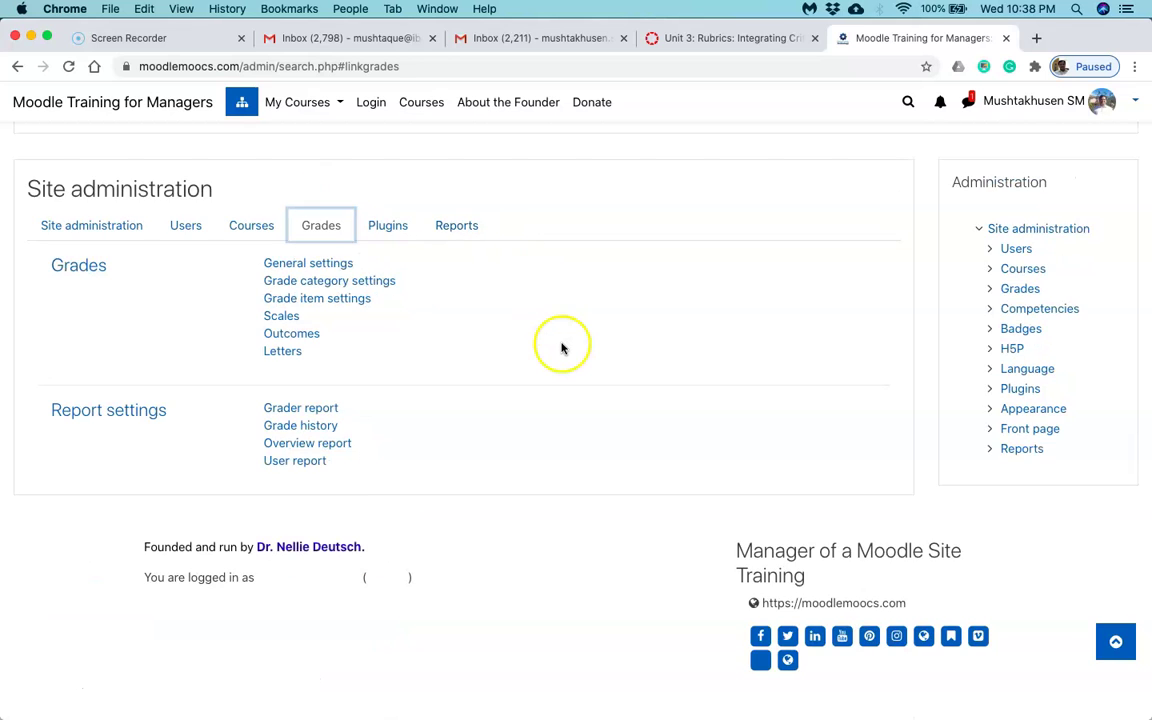